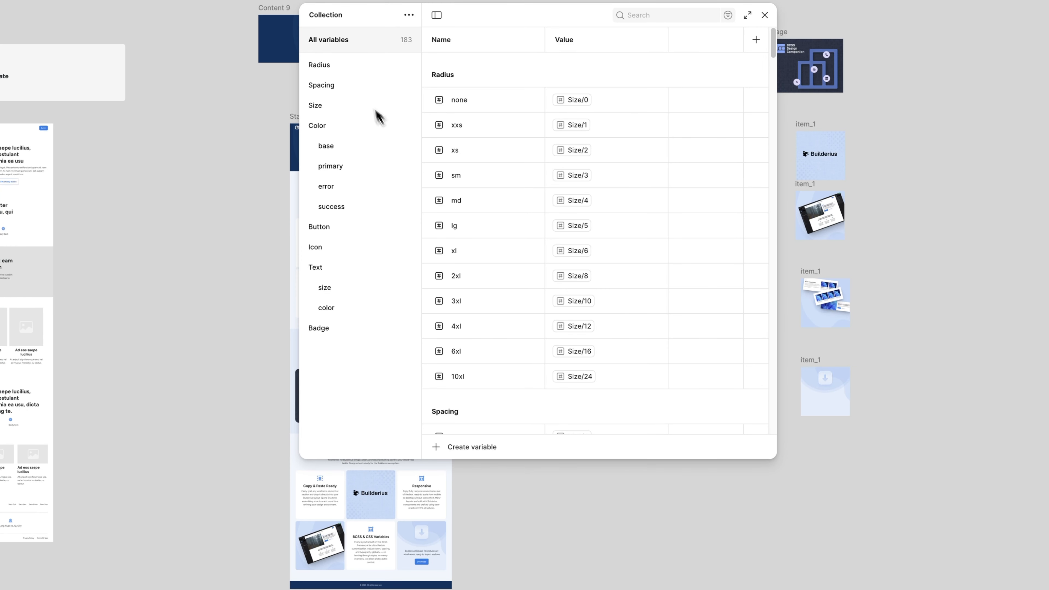
# Review the Color base, Icon and Text size variables, then close the variables window.
pyautogui.click(346, 128)
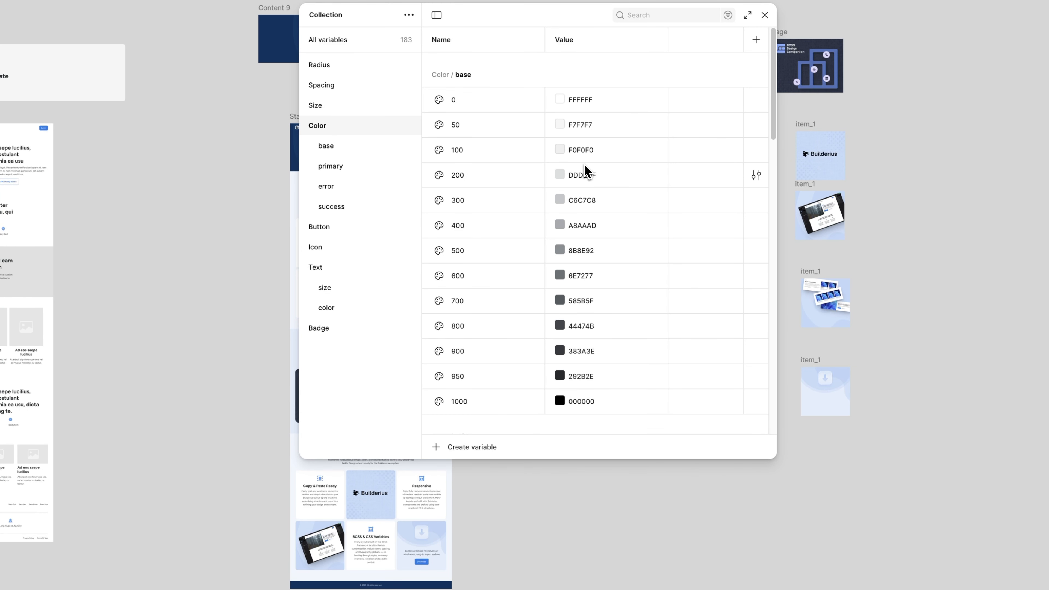
pyautogui.click(363, 250)
pyautogui.click(362, 271)
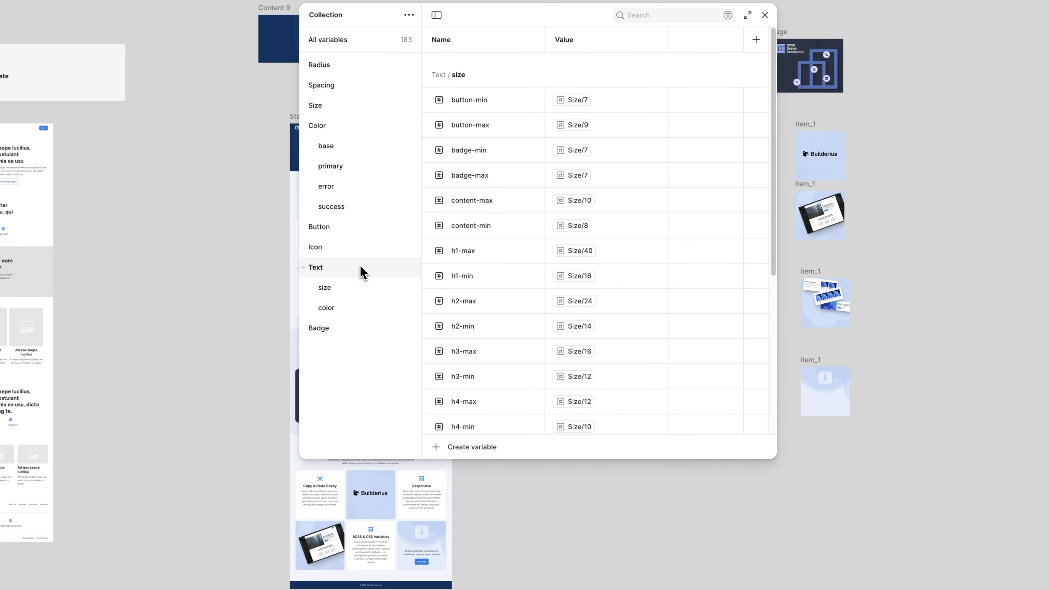
pyautogui.click(765, 15)
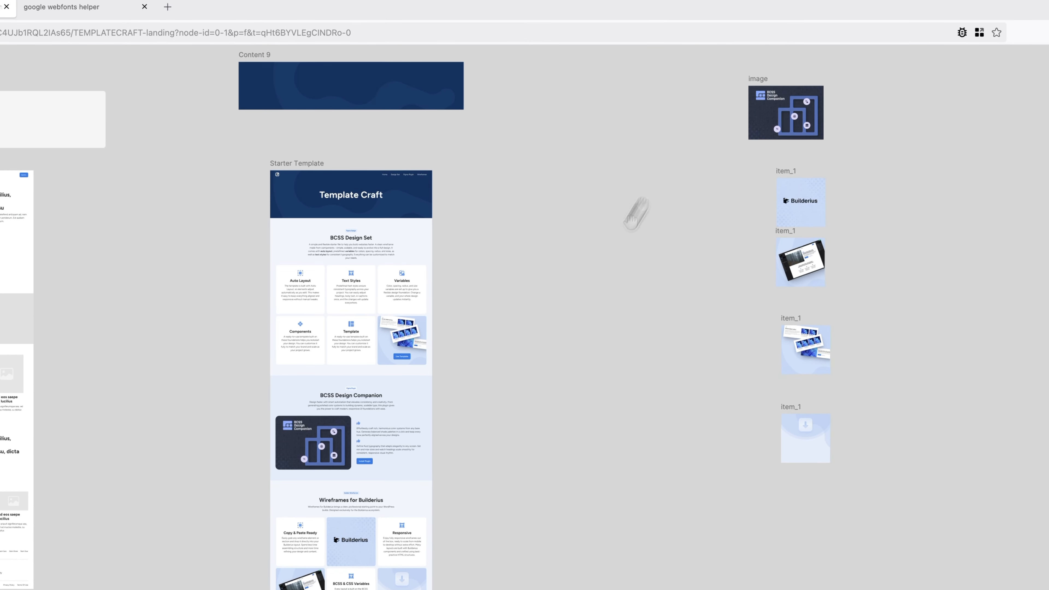
pyautogui.moveTo(531, 402); pyautogui.dragTo(357, 455)
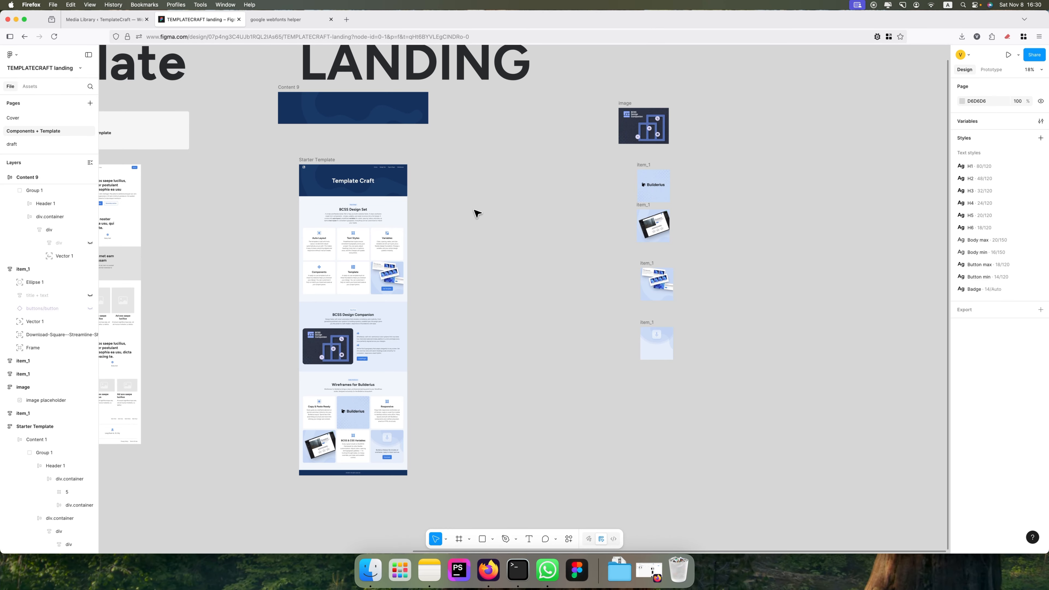
# Inspect the H1 text style's settings to confirm it uses Figtree Bold.
pyautogui.scroll(5, 469, 241)
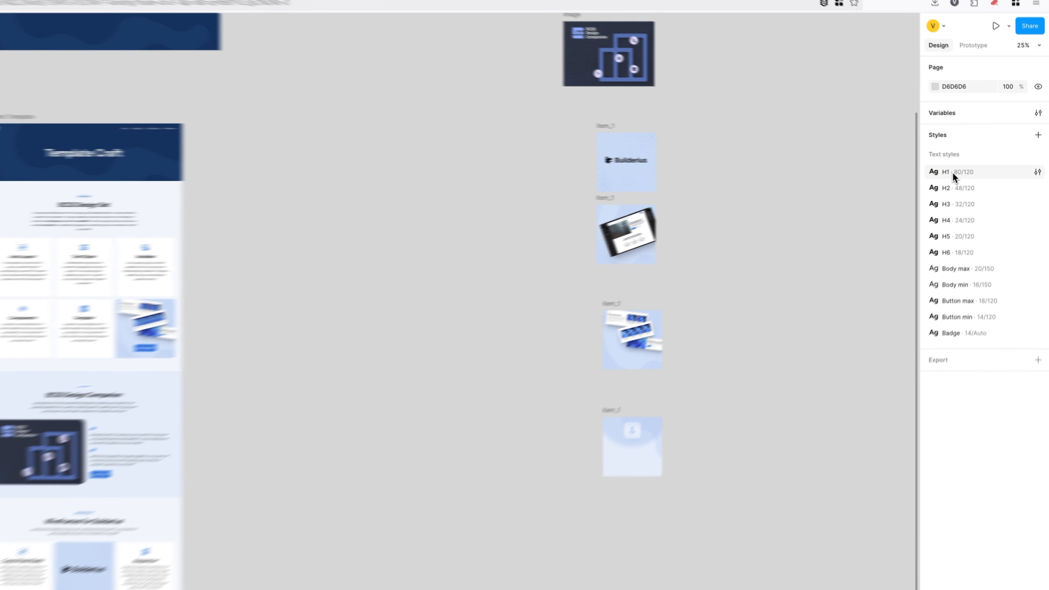
pyautogui.click(1037, 176)
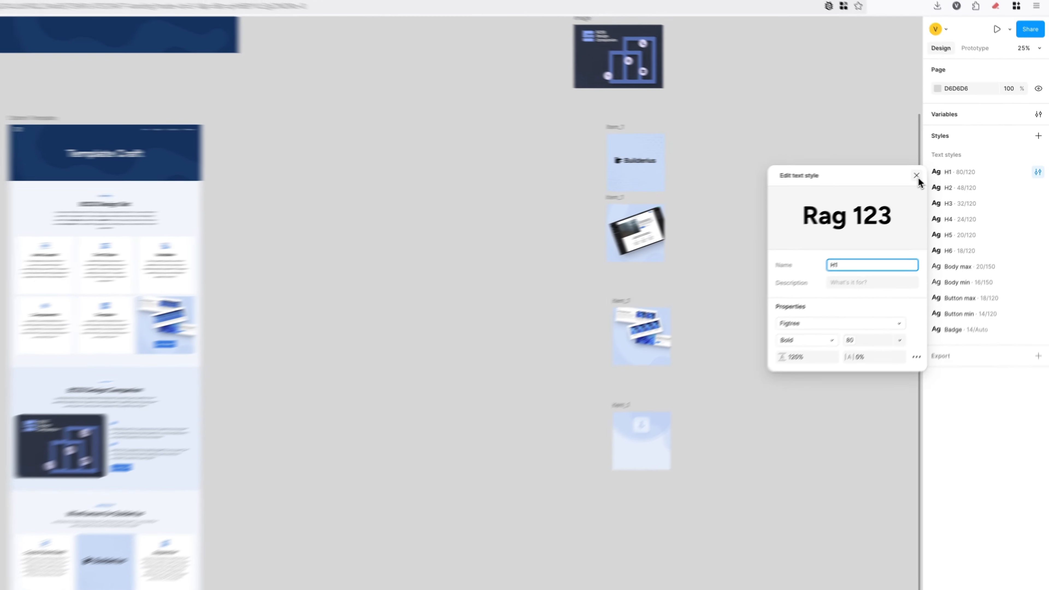
pyautogui.click(946, 168)
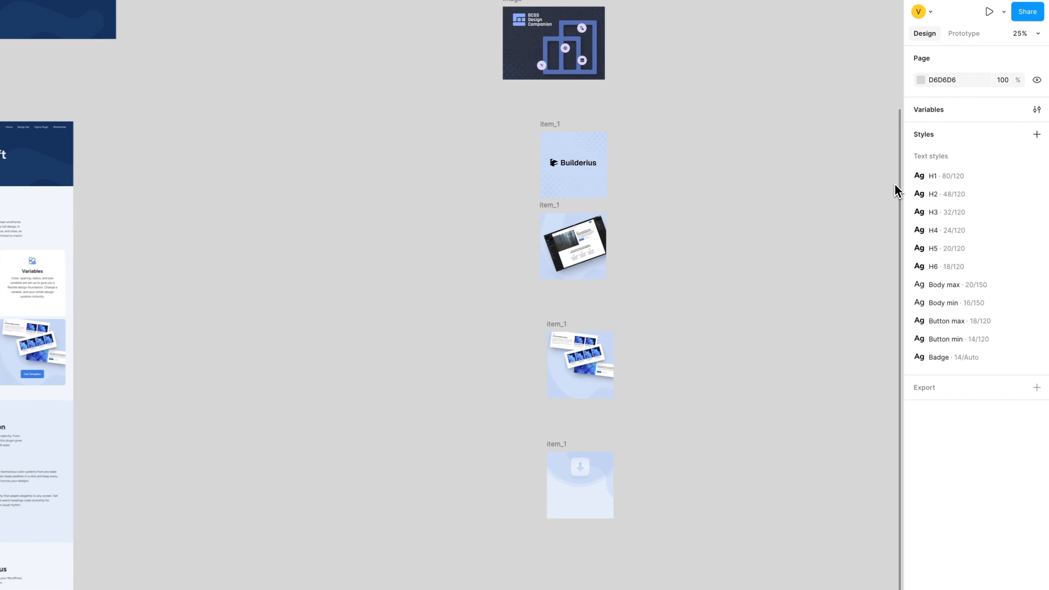
# Zoom into the Starter Template, then switch to the Figtree page in google-webfonts-helper.
pyautogui.moveTo(364, 420); pyautogui.dragTo(682, 333)
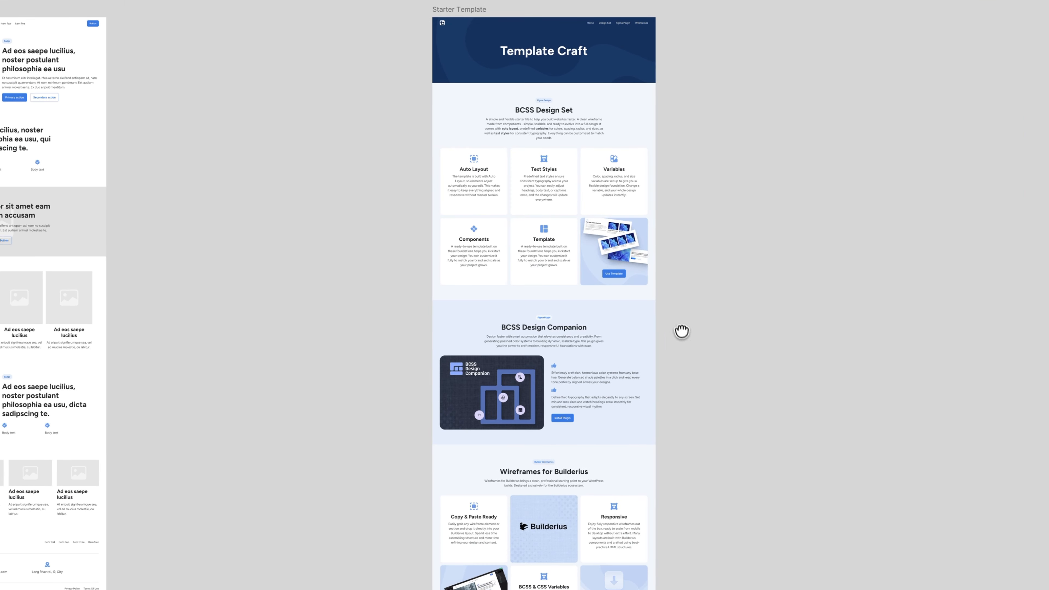
pyautogui.scroll(5, 580, 120)
pyautogui.scroll(3, 582, 140)
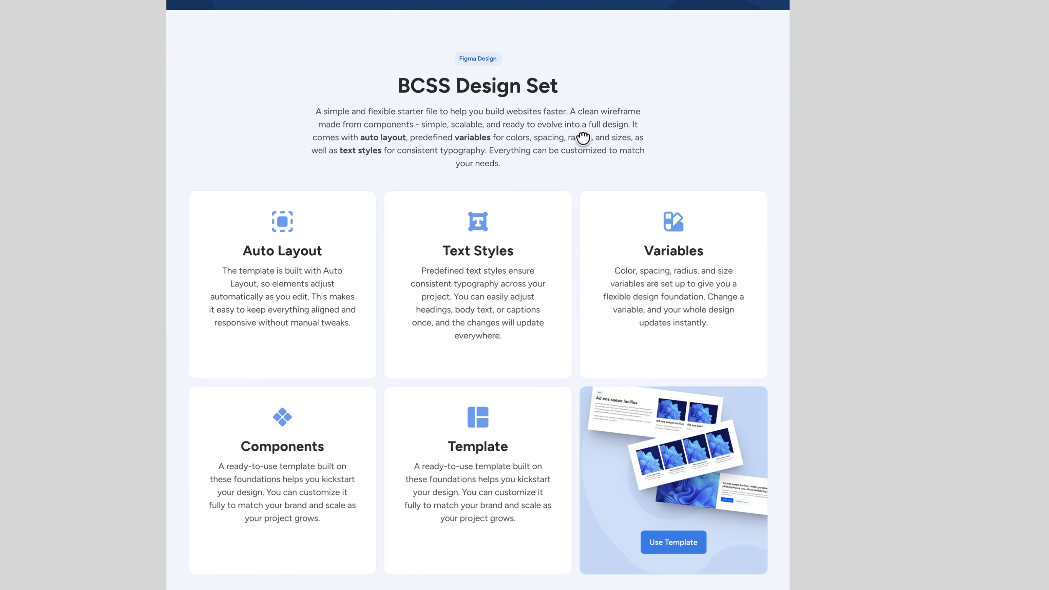
pyautogui.scroll(5, 582, 139)
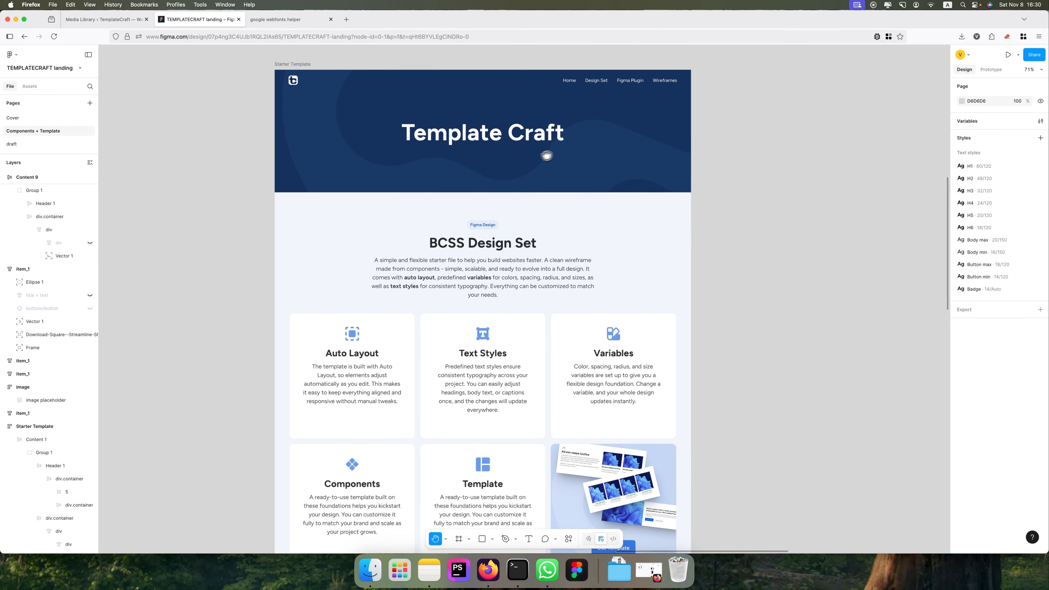
pyautogui.click(281, 19)
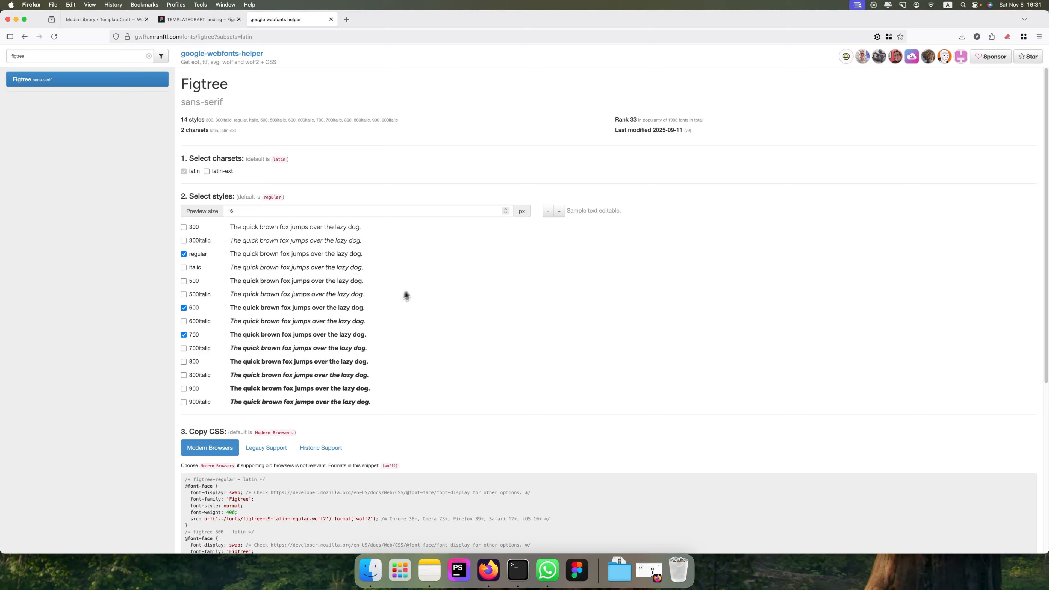
# Check the uploaded Figtree files in the Media Library, then return to the Copy CSS section.
pyautogui.scroll(-5, 422, 260)
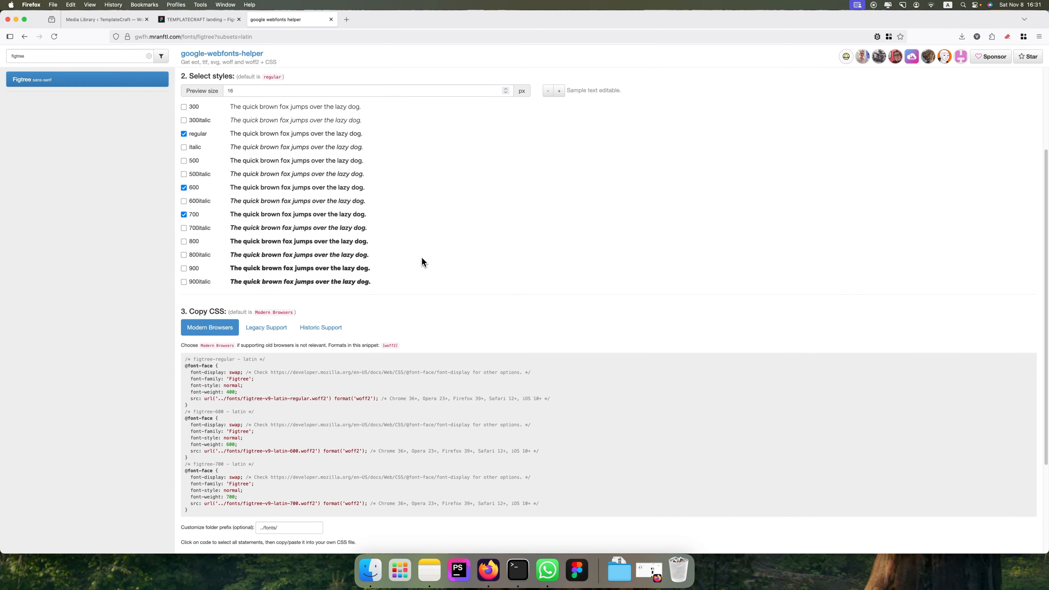
pyautogui.scroll(-3, 422, 257)
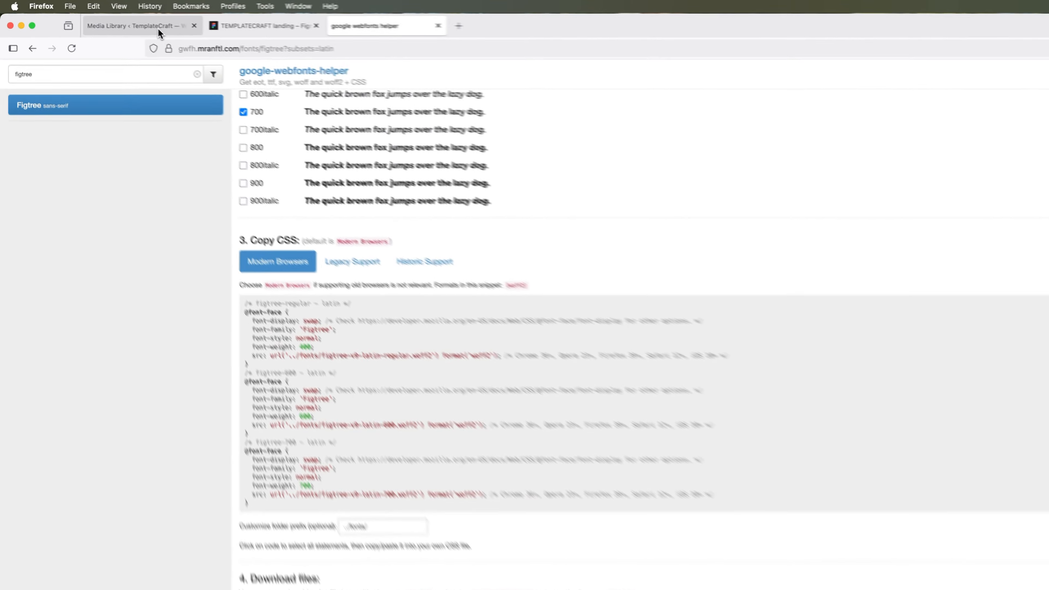
pyautogui.click(109, 19)
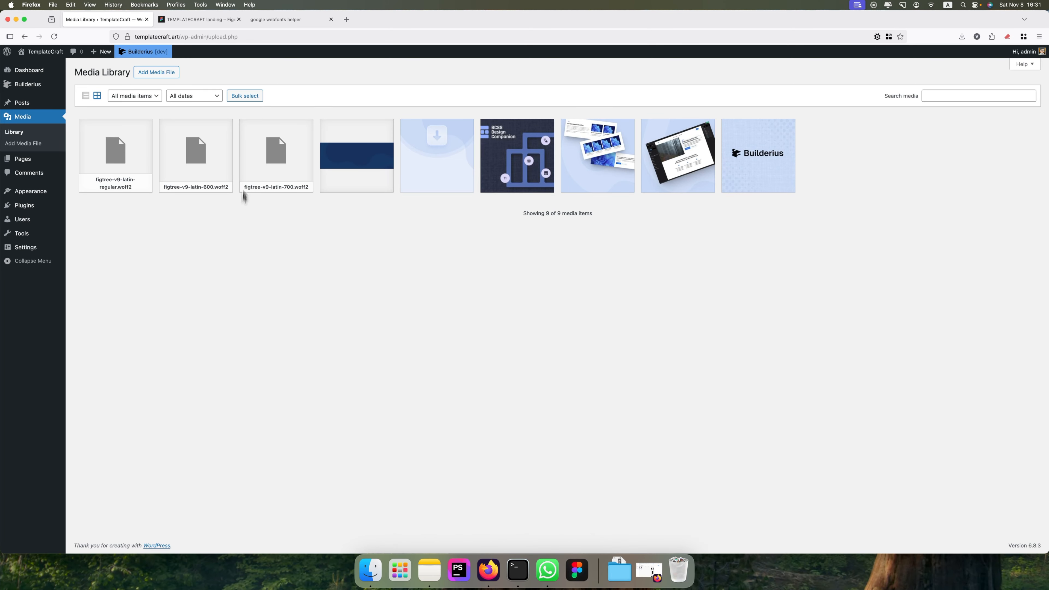
pyautogui.click(277, 20)
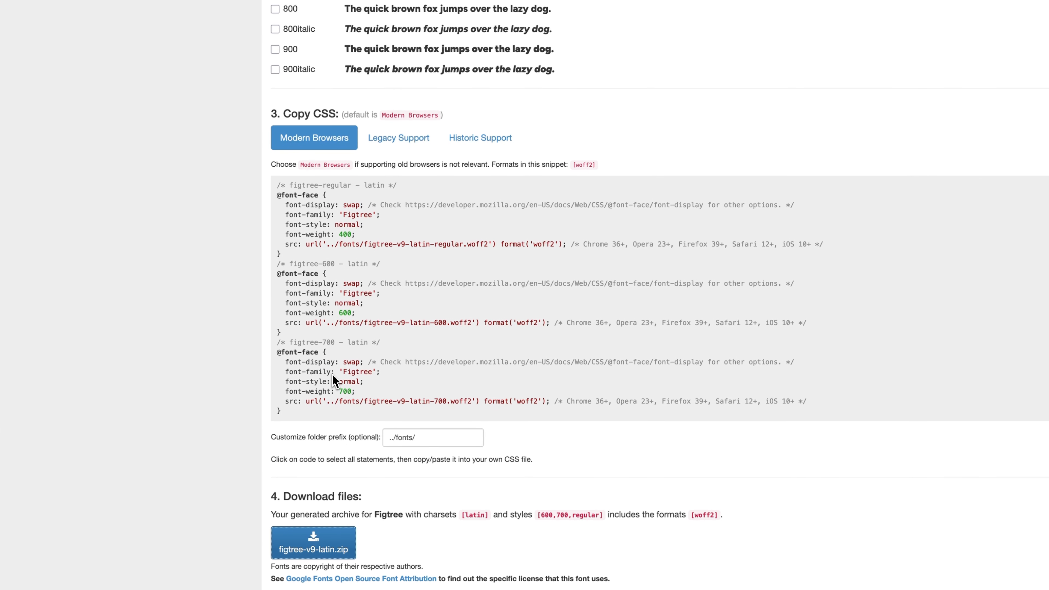
pyautogui.moveTo(286, 412); pyautogui.dragTo(278, 191)
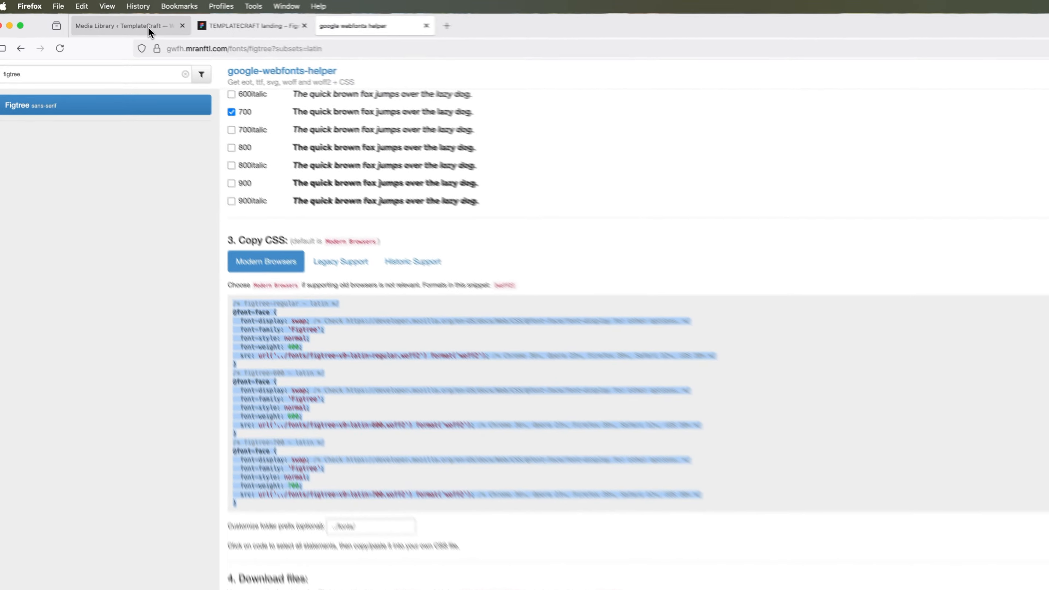
pyautogui.click(103, 19)
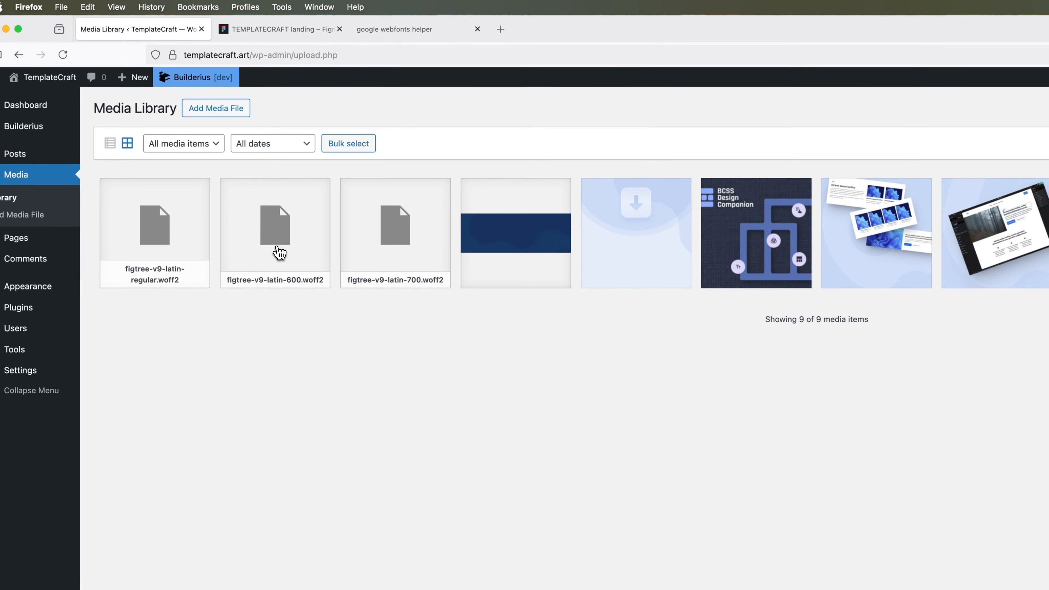
pyautogui.click(277, 248)
pyautogui.click(735, 300)
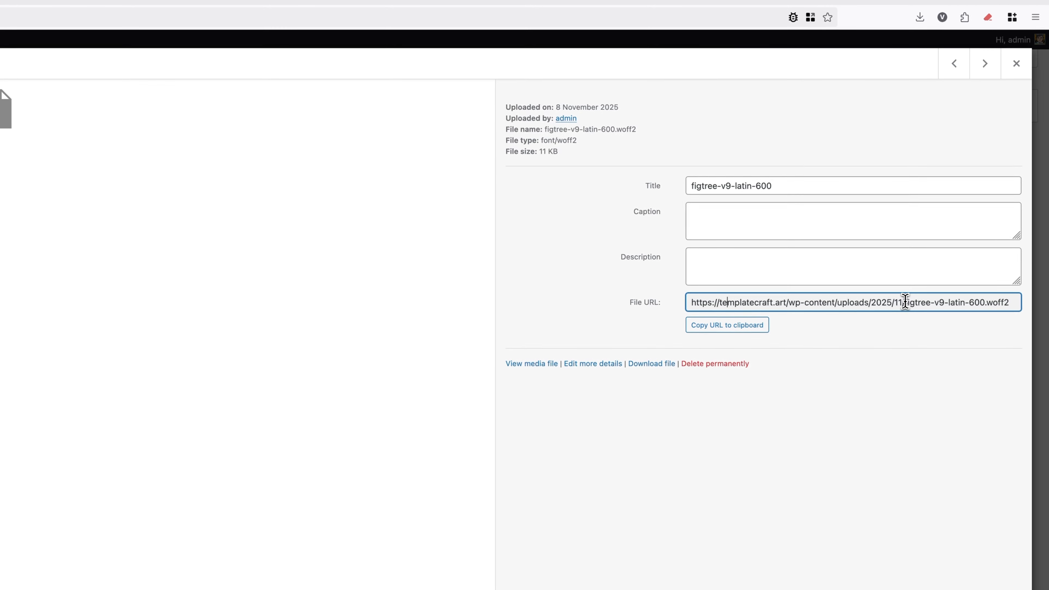
pyautogui.click(405, 27)
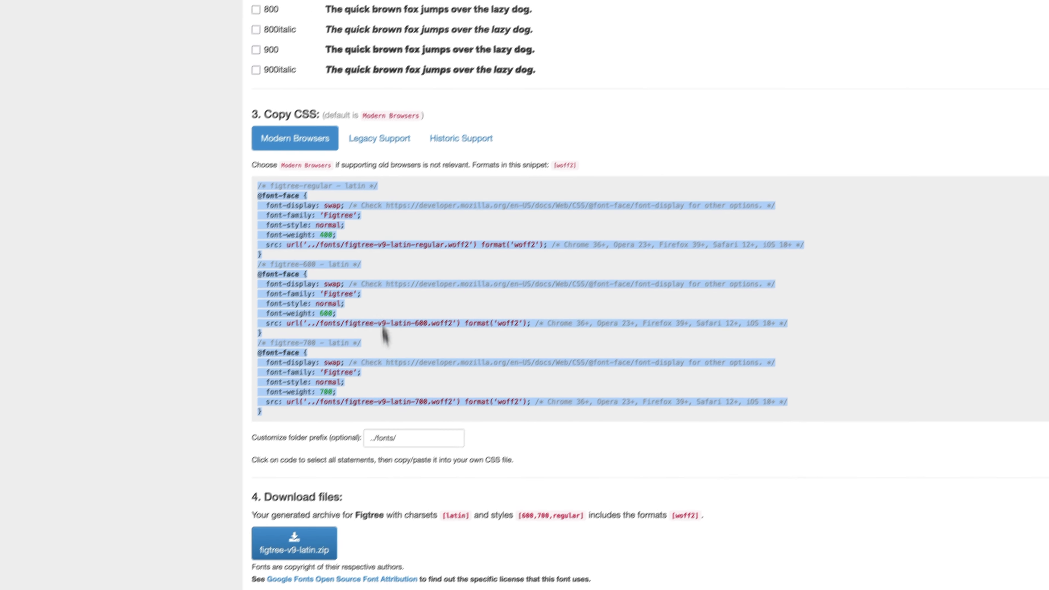
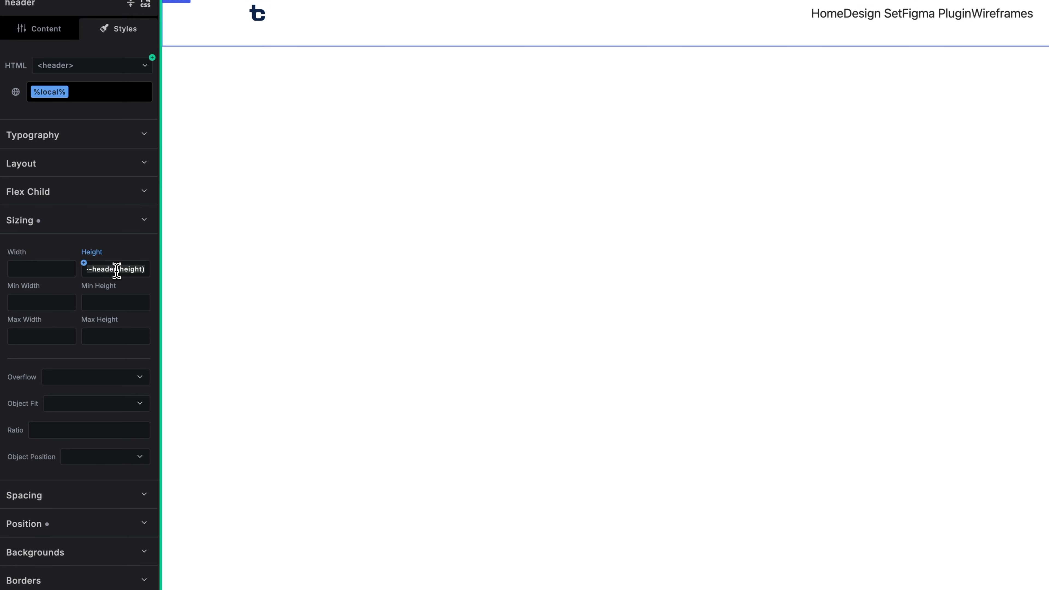
# Delete the header's --header-height value from Sizing > Height.
pyautogui.press('BackSpace')
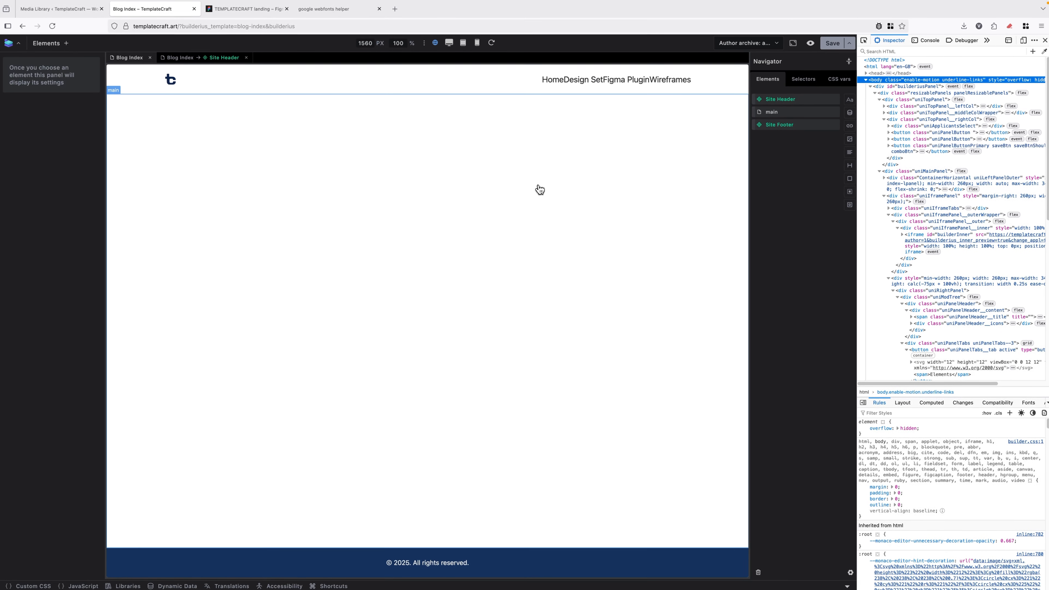
# Add a section with a heading reading 'Template Craft' inside main.
pyautogui.click(779, 116)
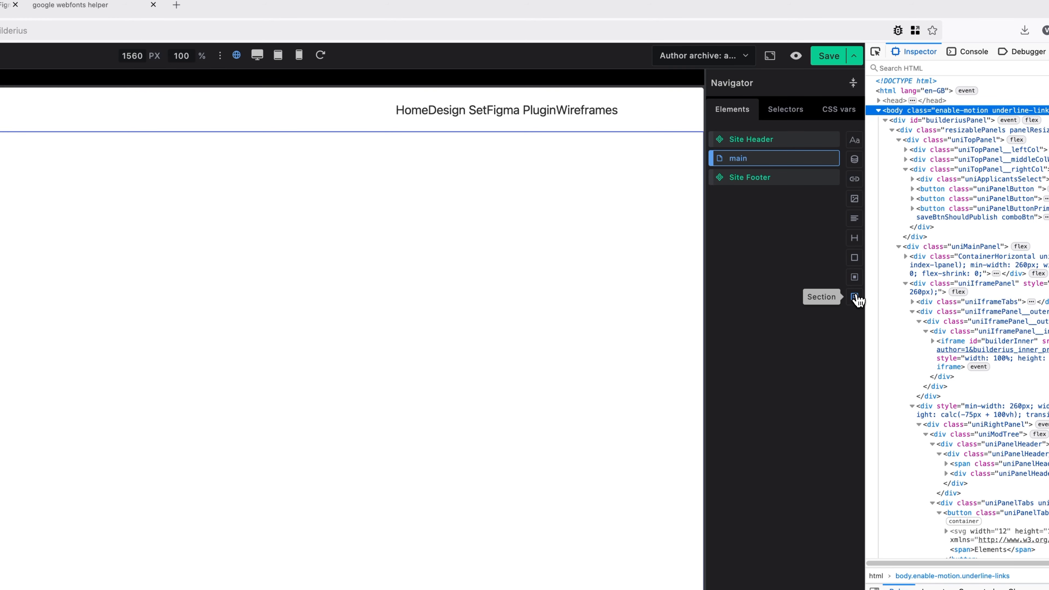
pyautogui.click(856, 299)
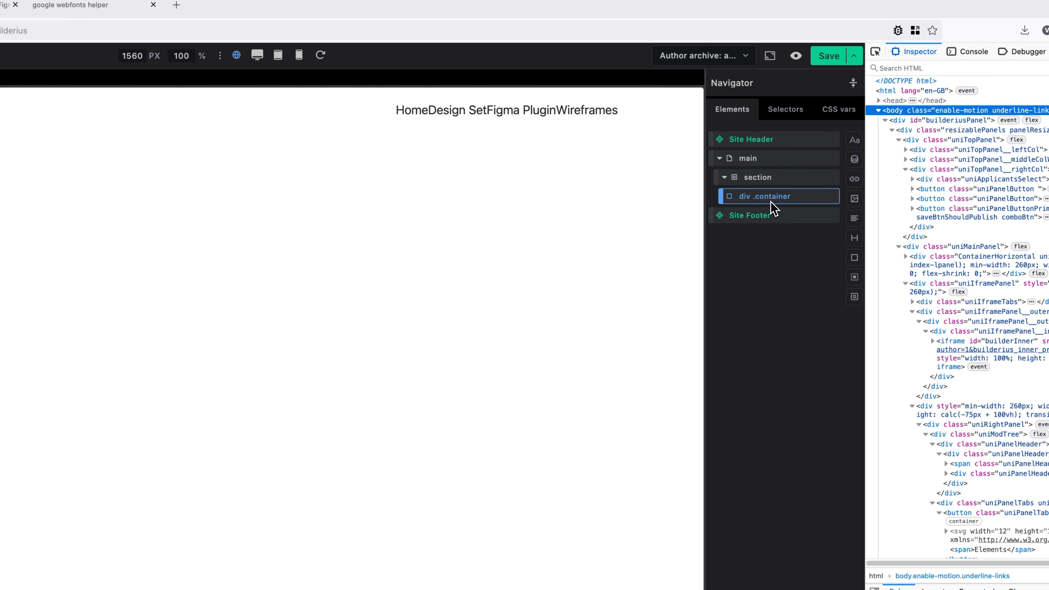
pyautogui.click(855, 238)
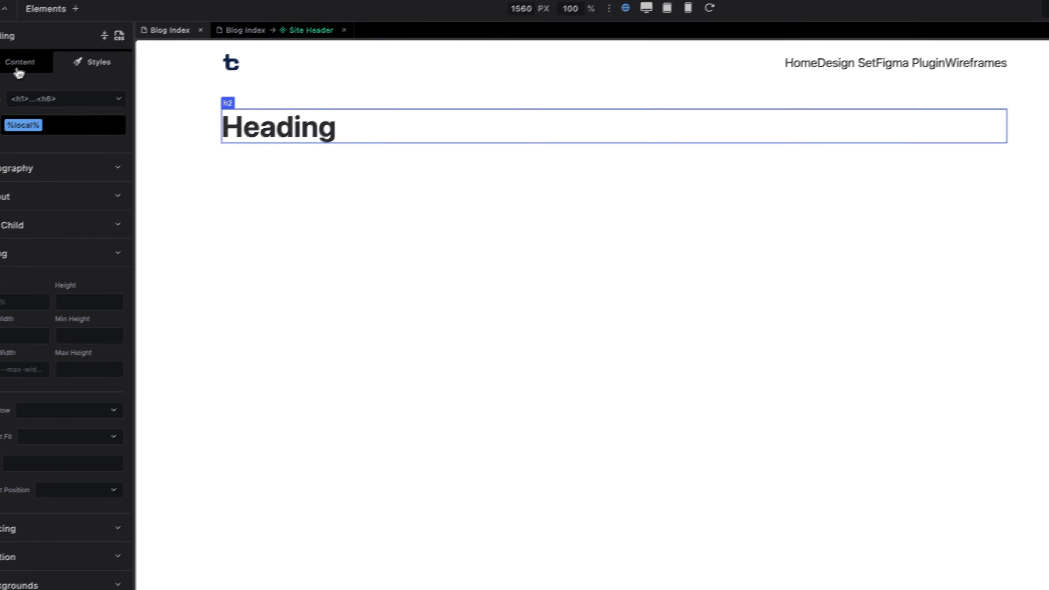
pyautogui.click(18, 70)
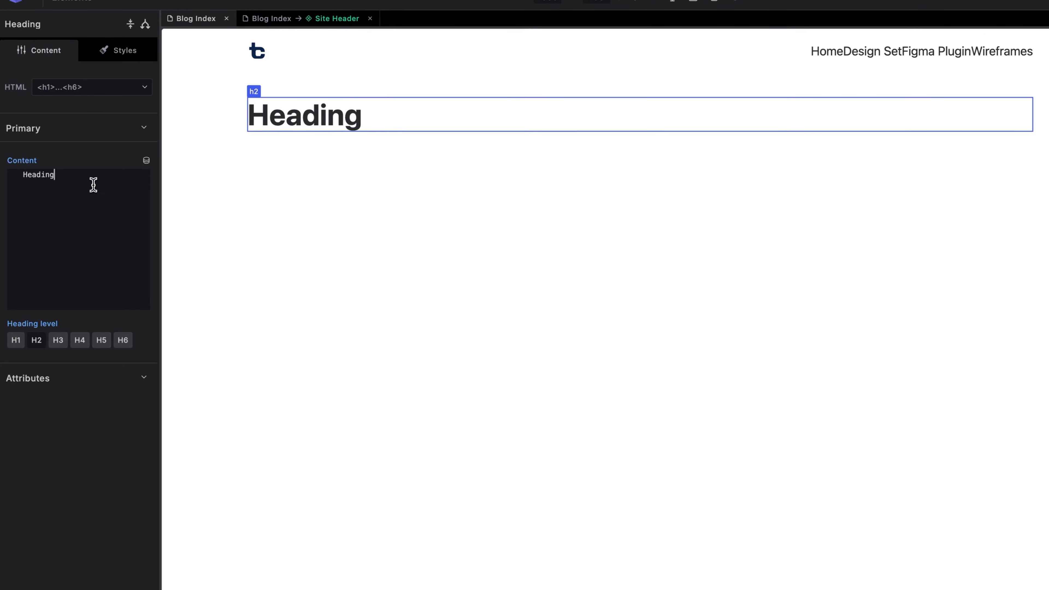
pyautogui.moveTo(94, 185); pyautogui.dragTo(2, 172)
pyautogui.write('emplat')
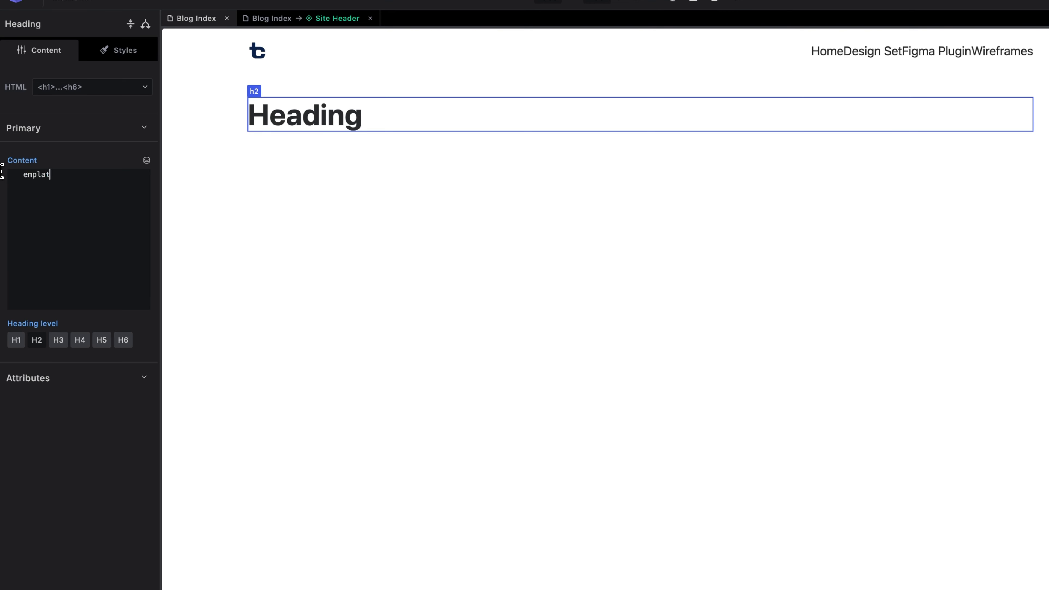
pyautogui.write('e Craft')
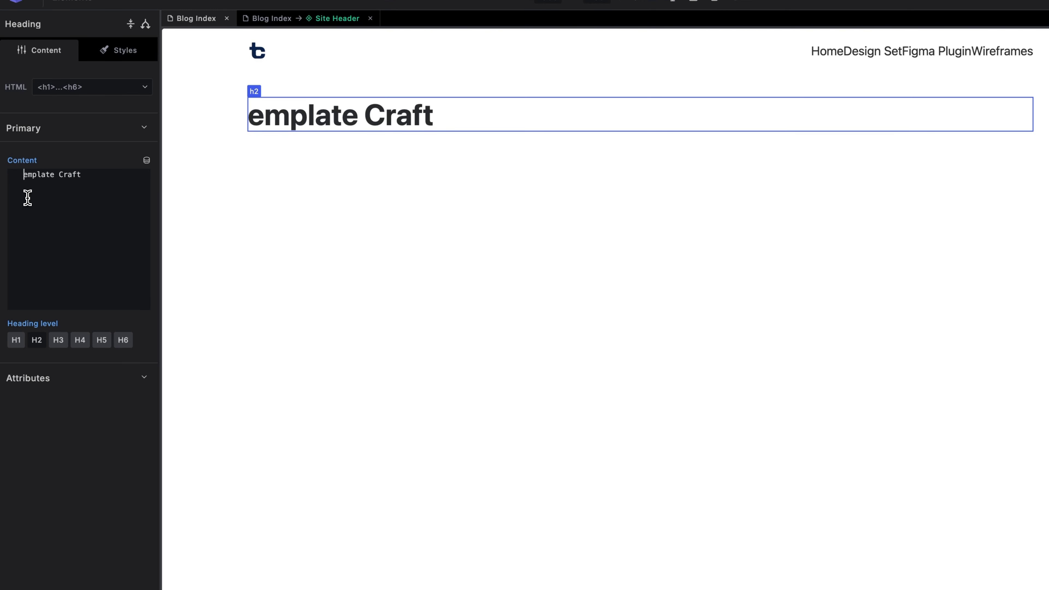
pyautogui.write('T')
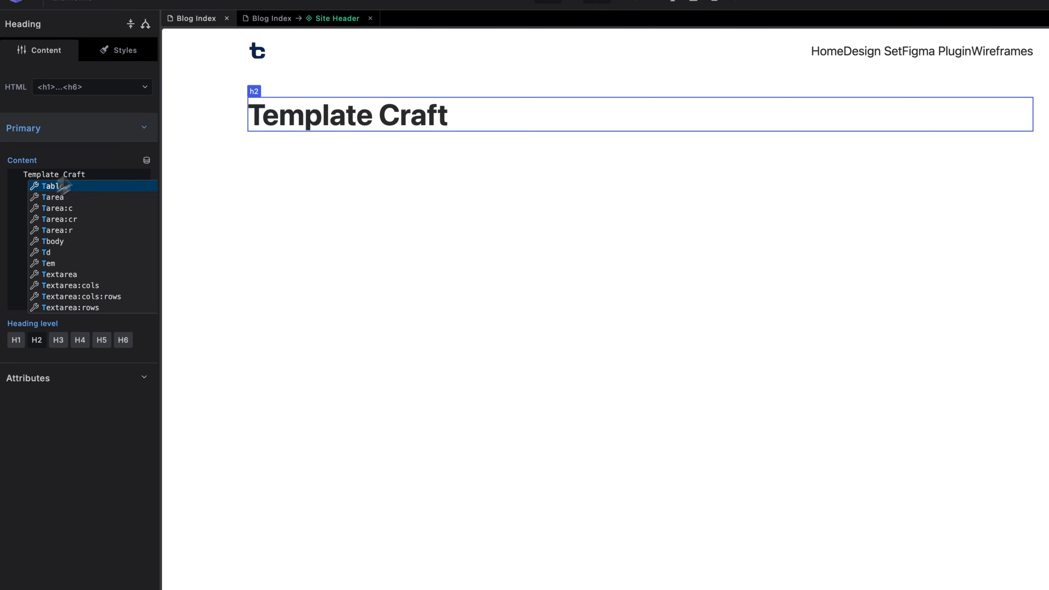
# Centre-align the heading text, then select the navy hero section in the Figma design.
pyautogui.click(116, 62)
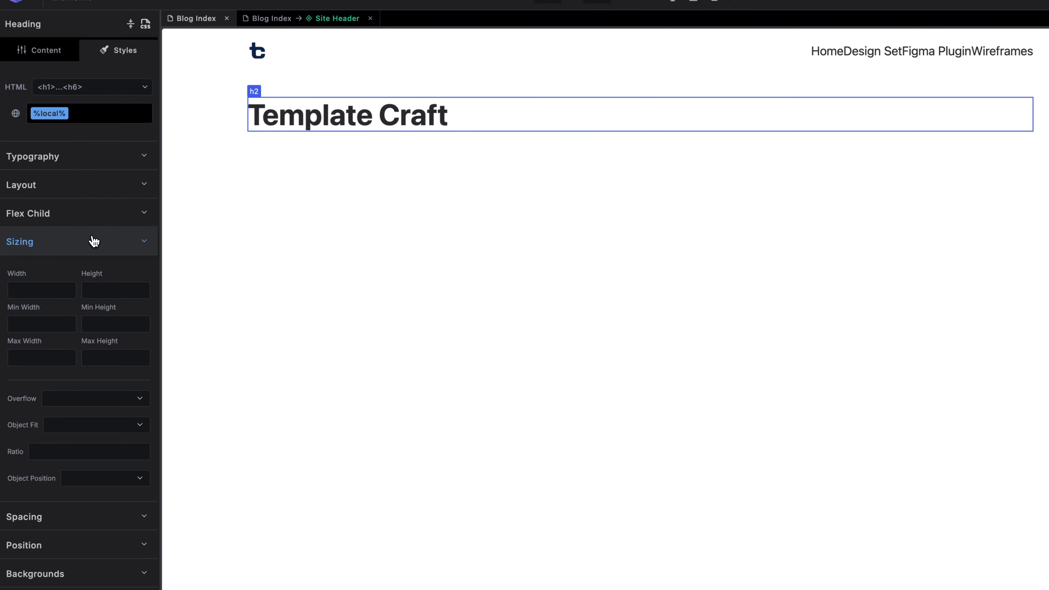
pyautogui.click(88, 162)
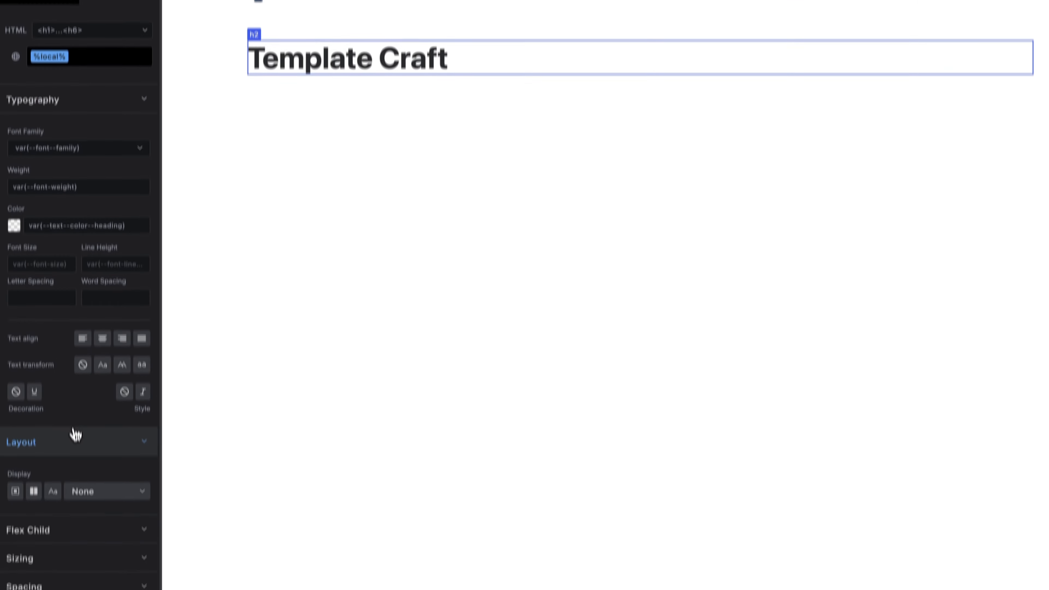
pyautogui.click(103, 296)
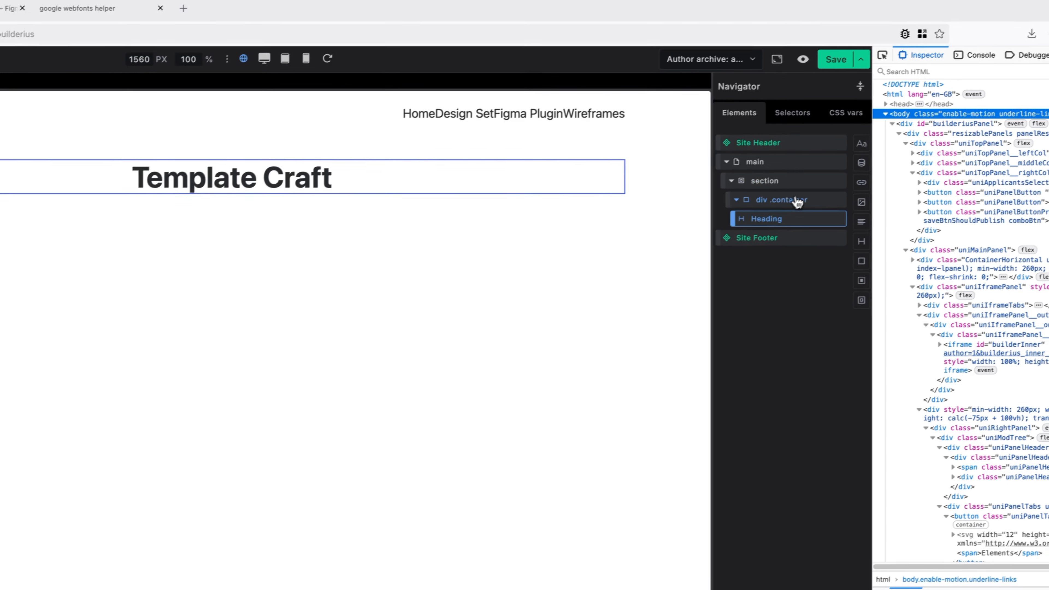
pyautogui.click(911, 158)
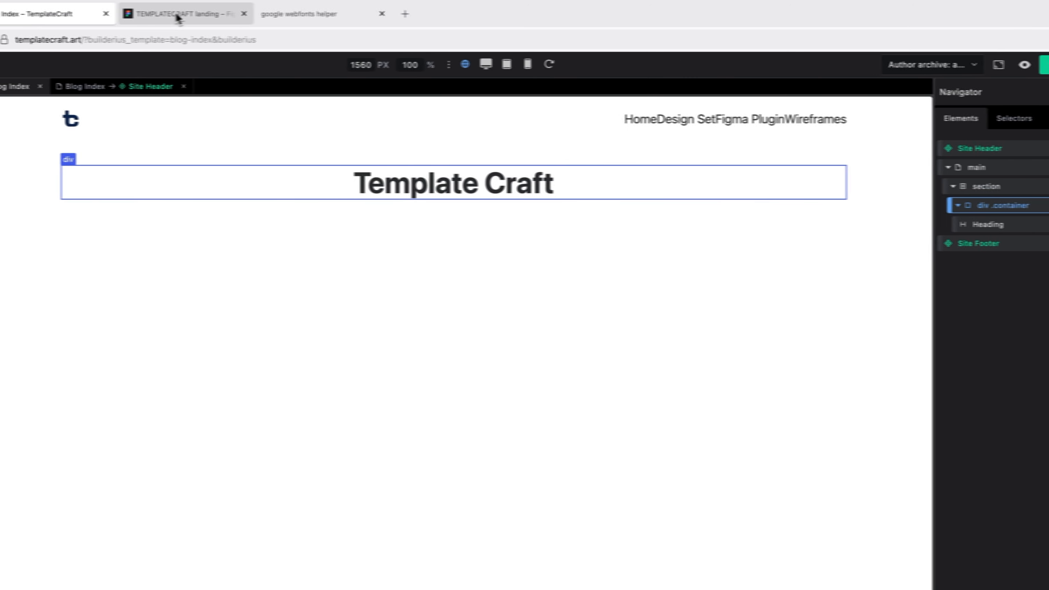
pyautogui.click(176, 16)
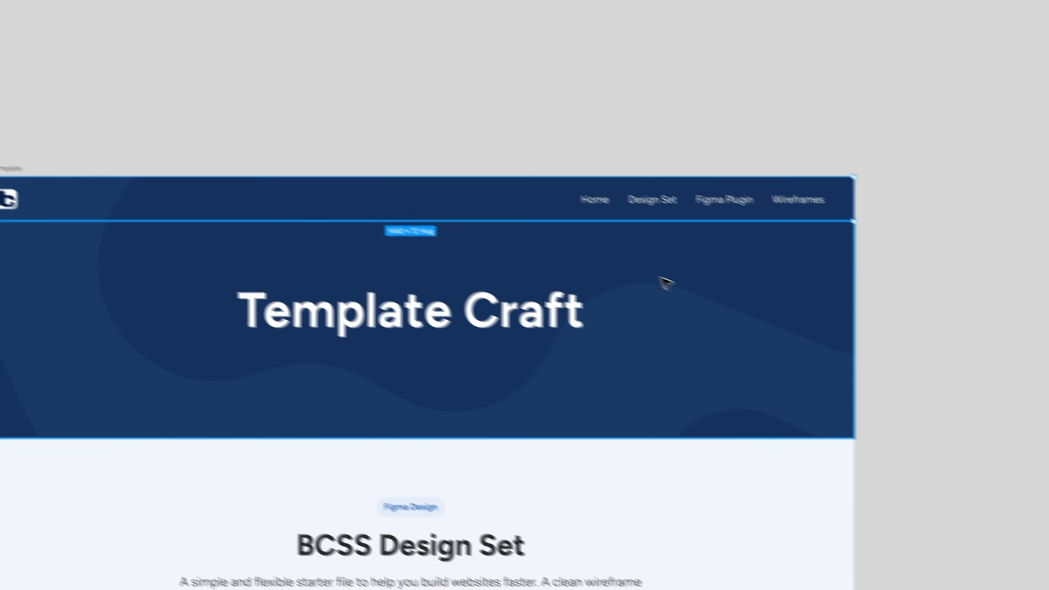
pyautogui.click(663, 283)
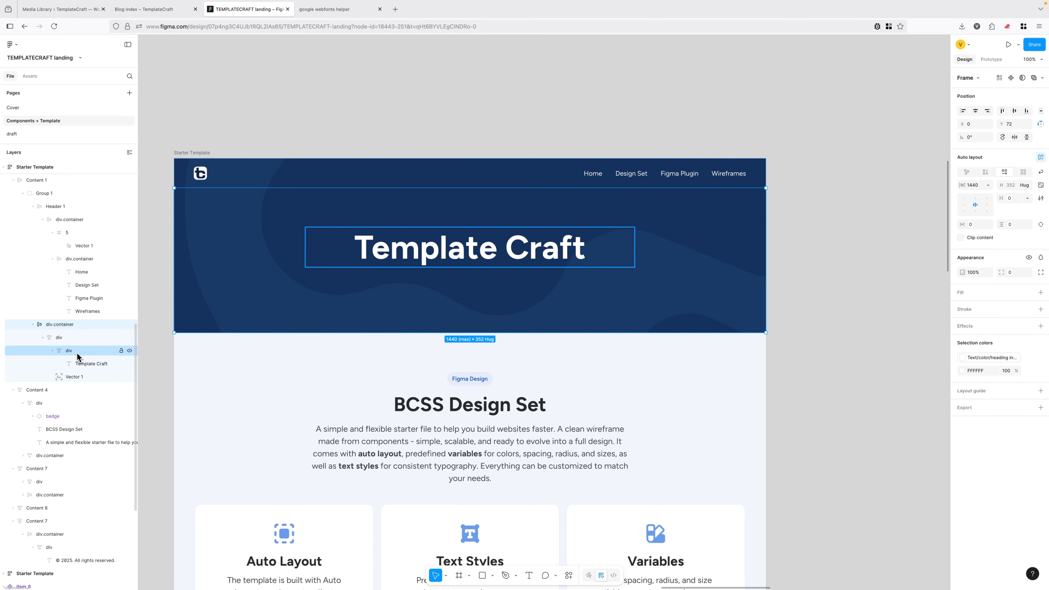
# Confirm the Figma Template Craft title uses the heading-invert fill and H1 80/120 text style.
pyautogui.click(66, 340)
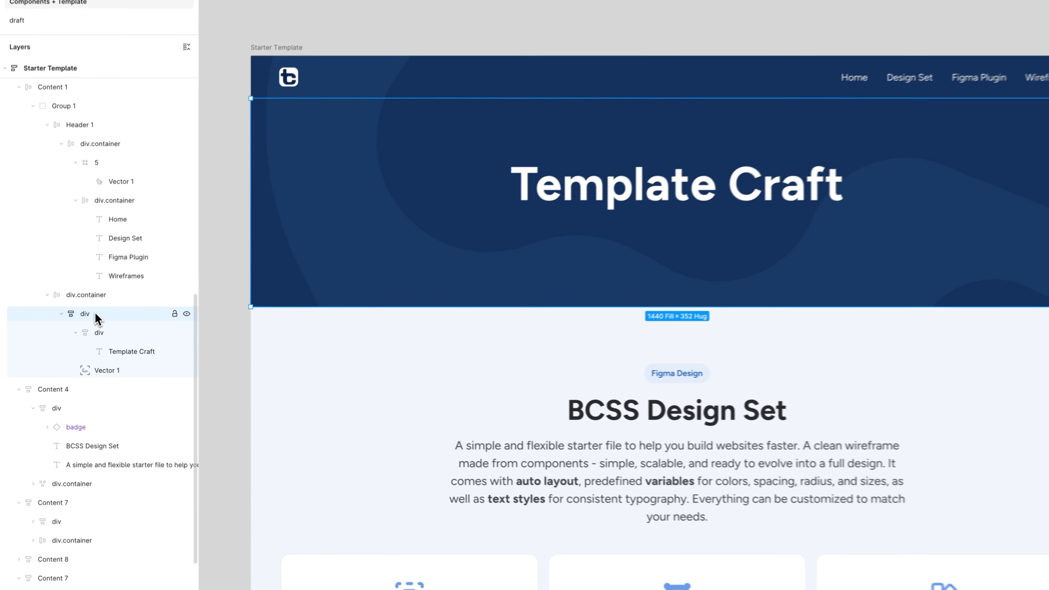
pyautogui.click(97, 294)
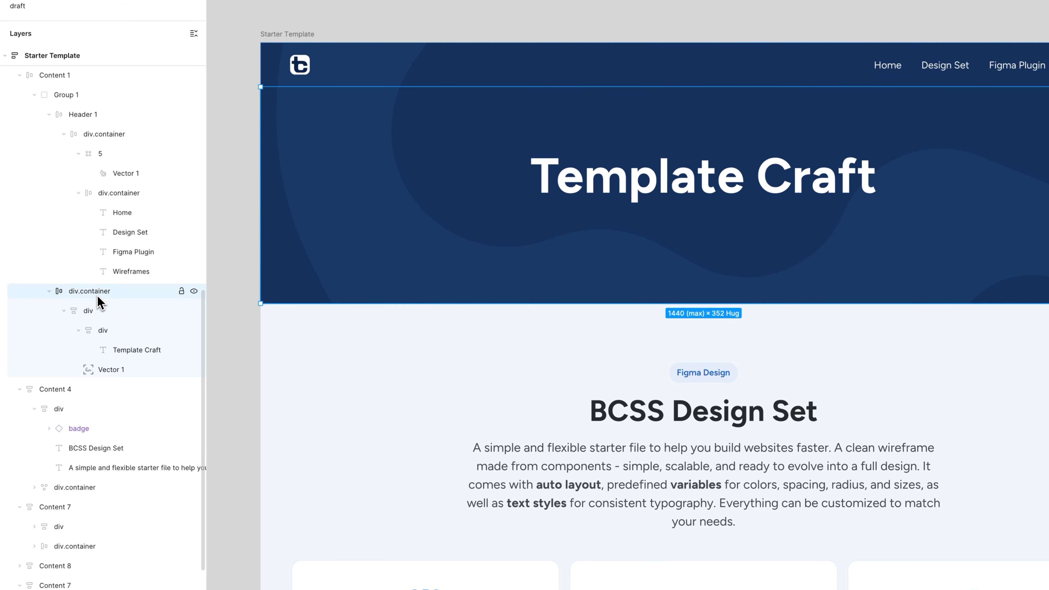
pyautogui.click(101, 309)
pyautogui.click(119, 330)
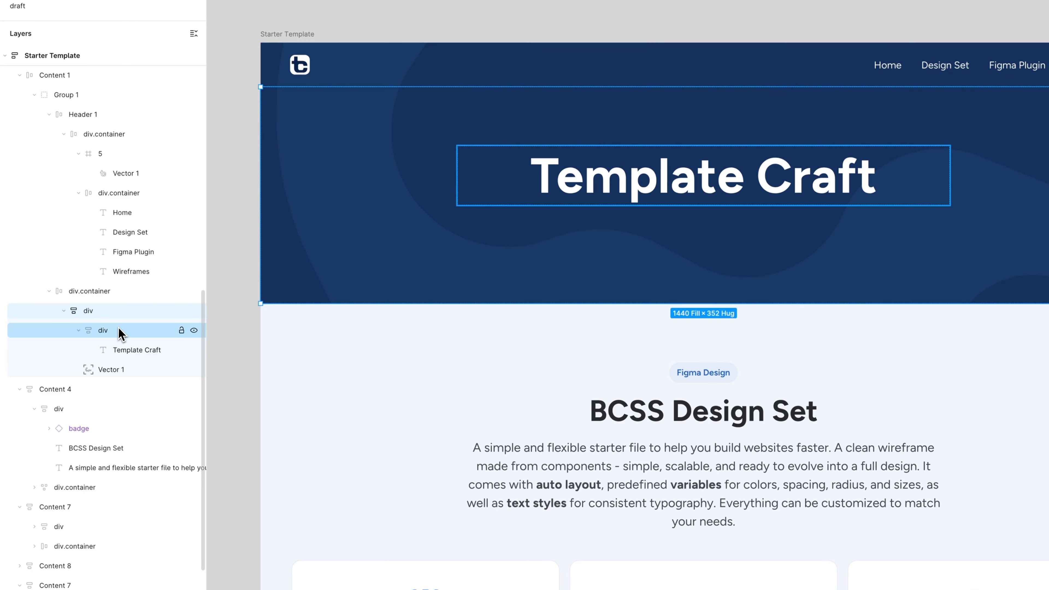
pyautogui.click(129, 349)
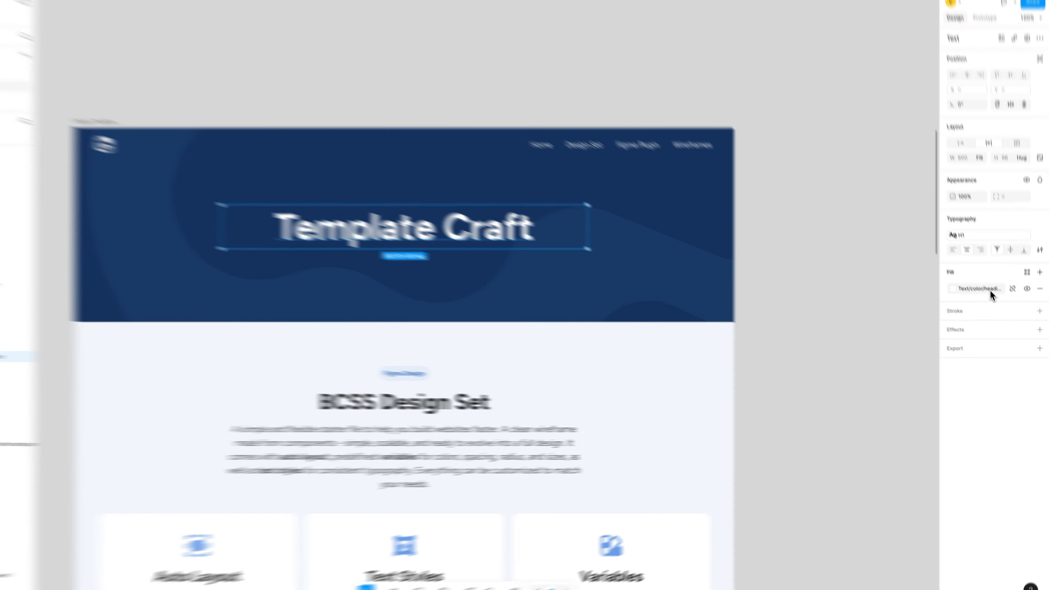
pyautogui.click(993, 303)
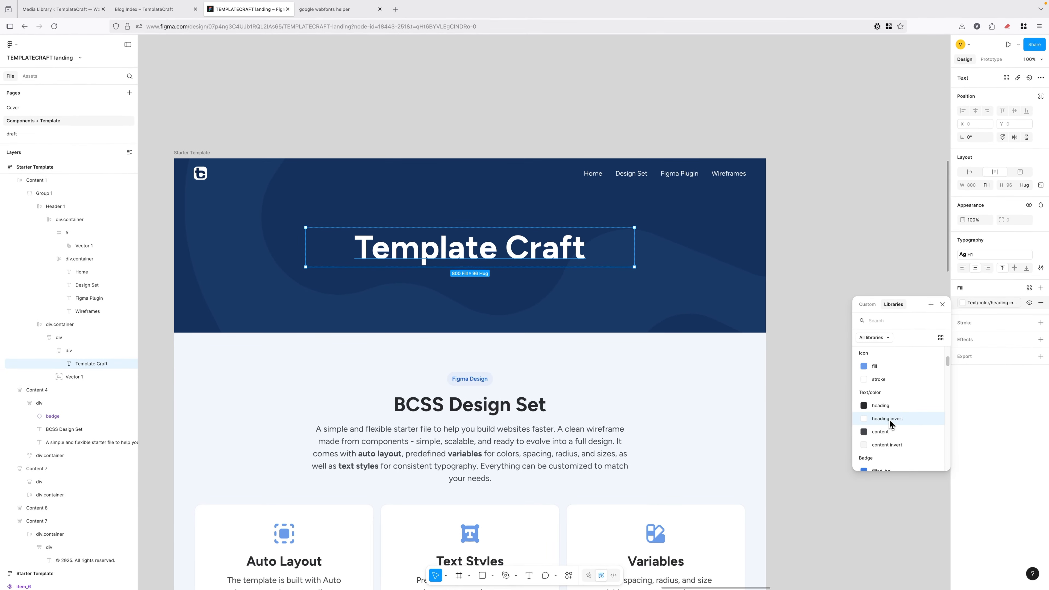
pyautogui.click(974, 254)
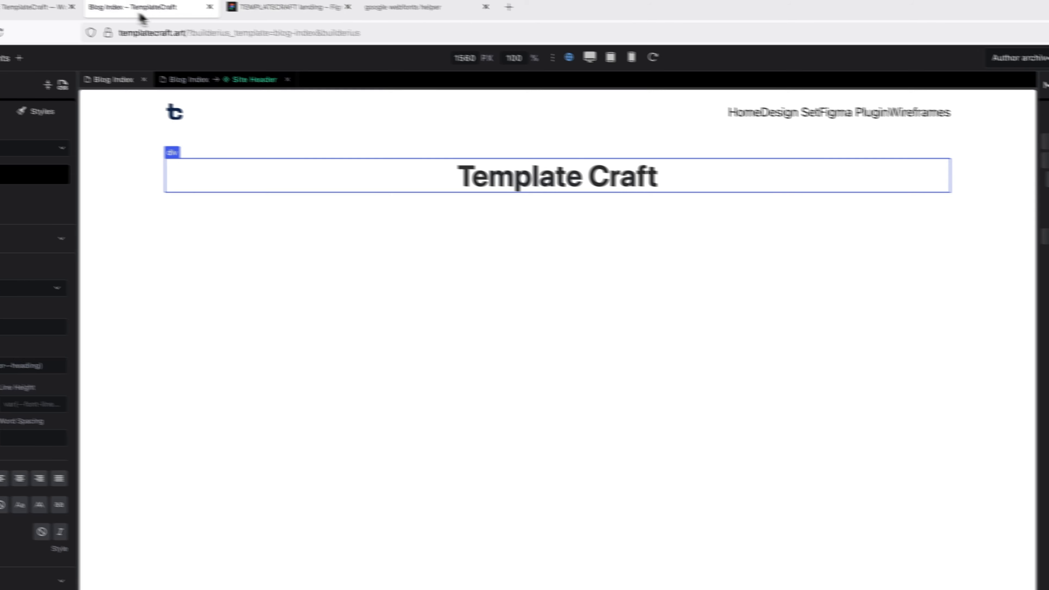
# Inspect the heading's markup and change its tag to H1.
pyautogui.click(899, 61)
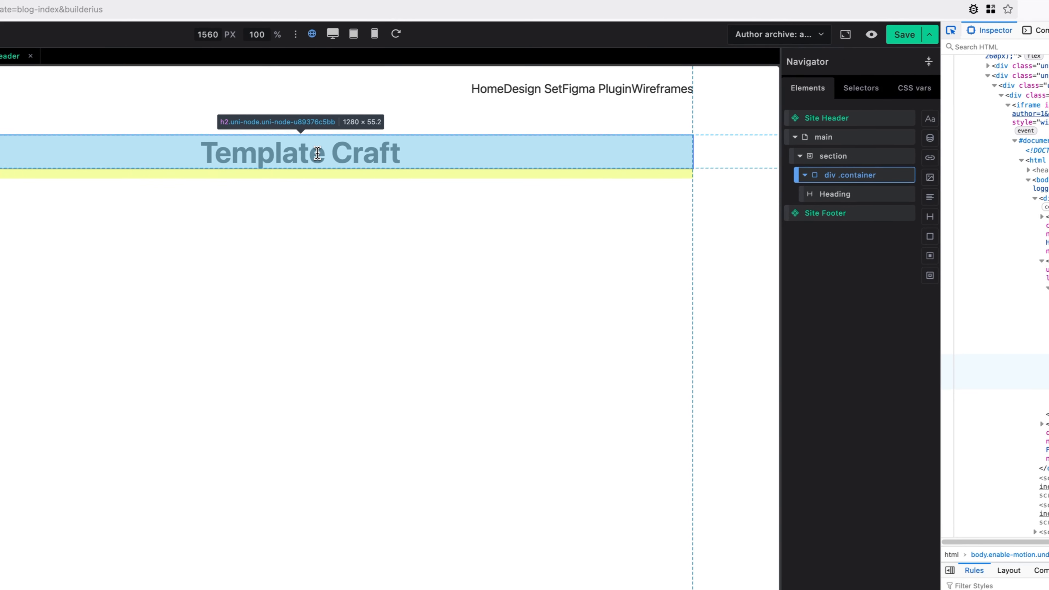
pyautogui.click(267, 185)
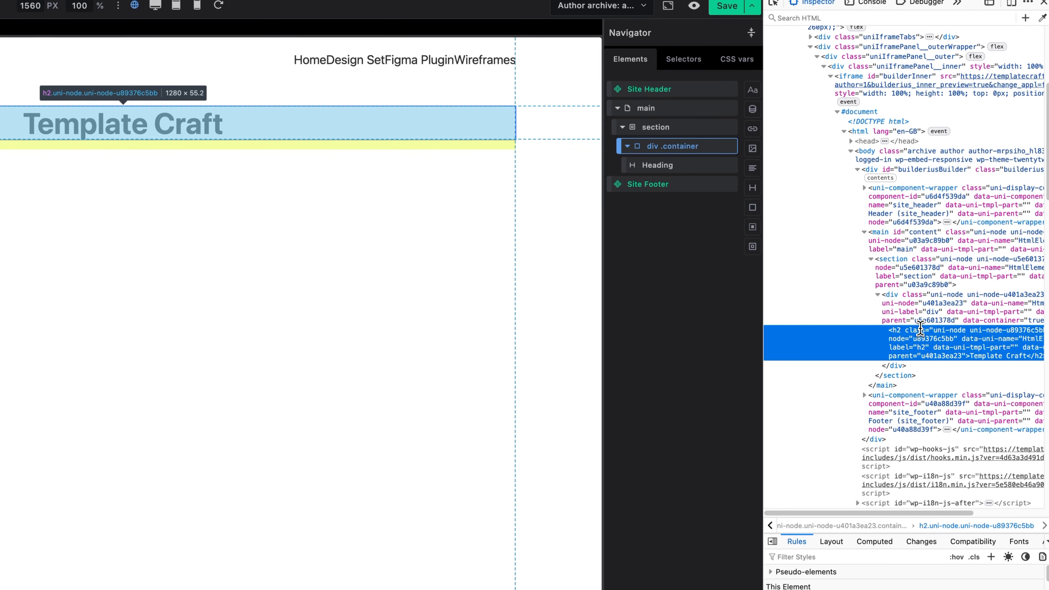
pyautogui.click(651, 164)
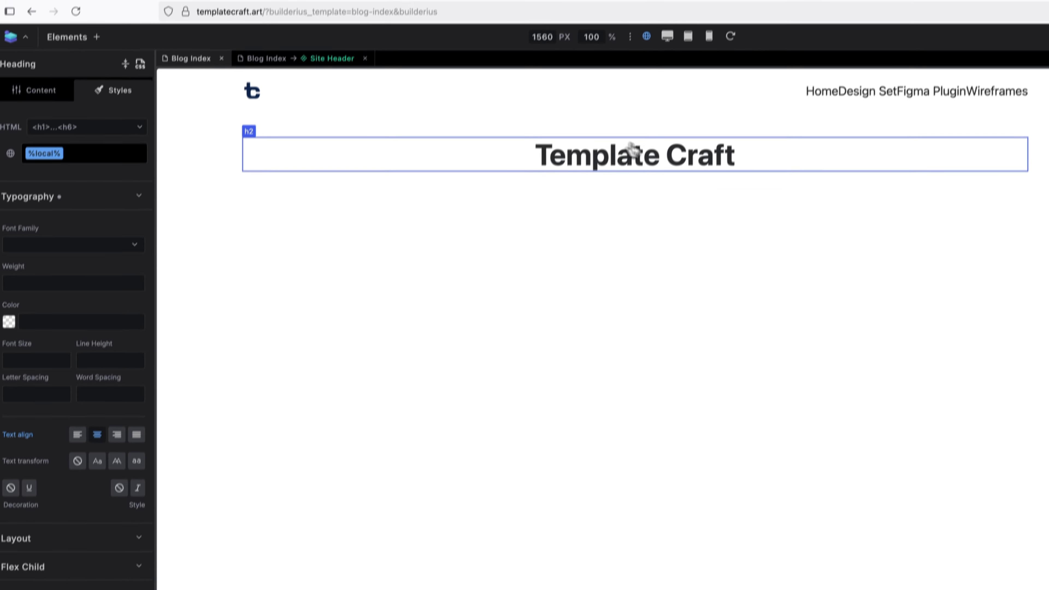
pyautogui.click(39, 118)
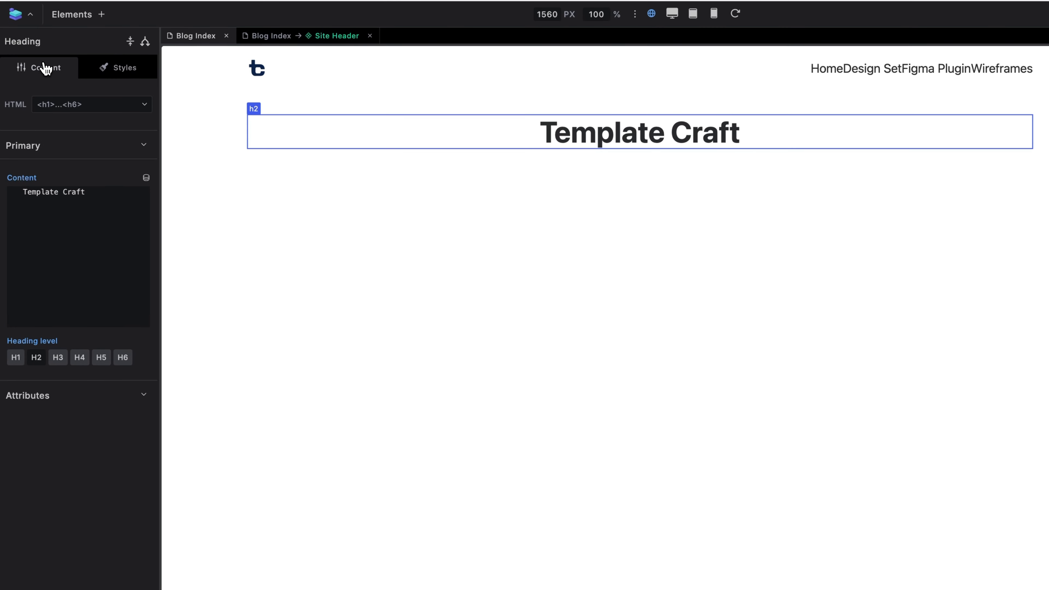
pyautogui.click(15, 357)
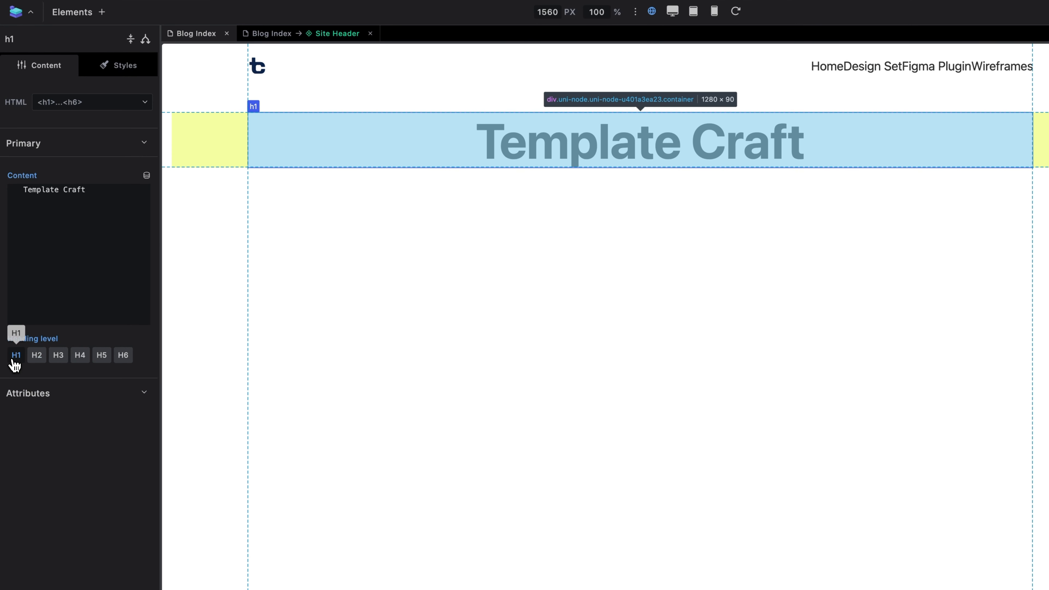
# Give the heading the --text--color--heading-invert colour, then select its section.
pyautogui.click(100, 89)
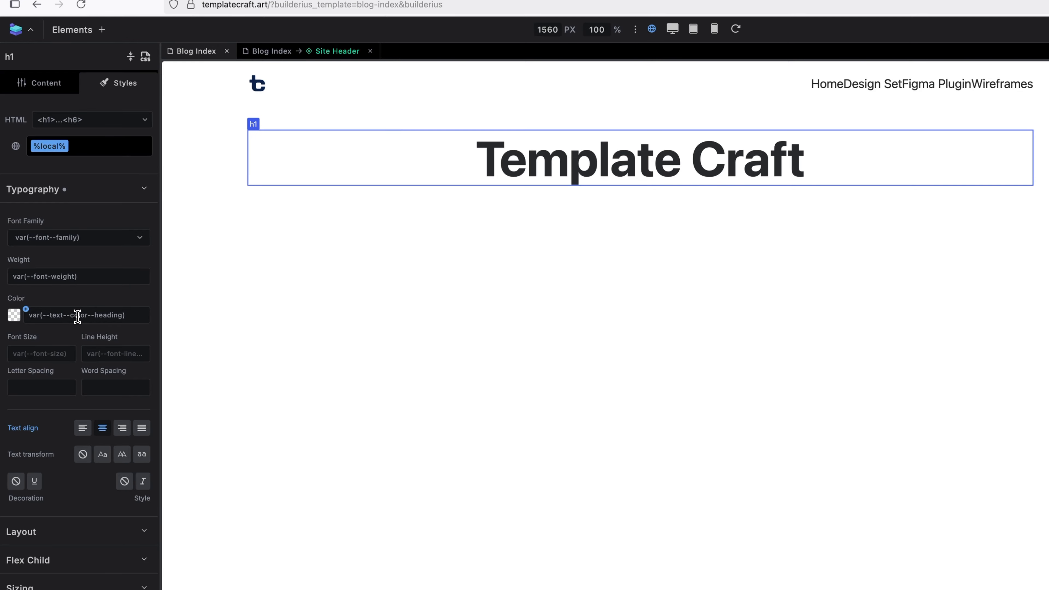
pyautogui.click(131, 316)
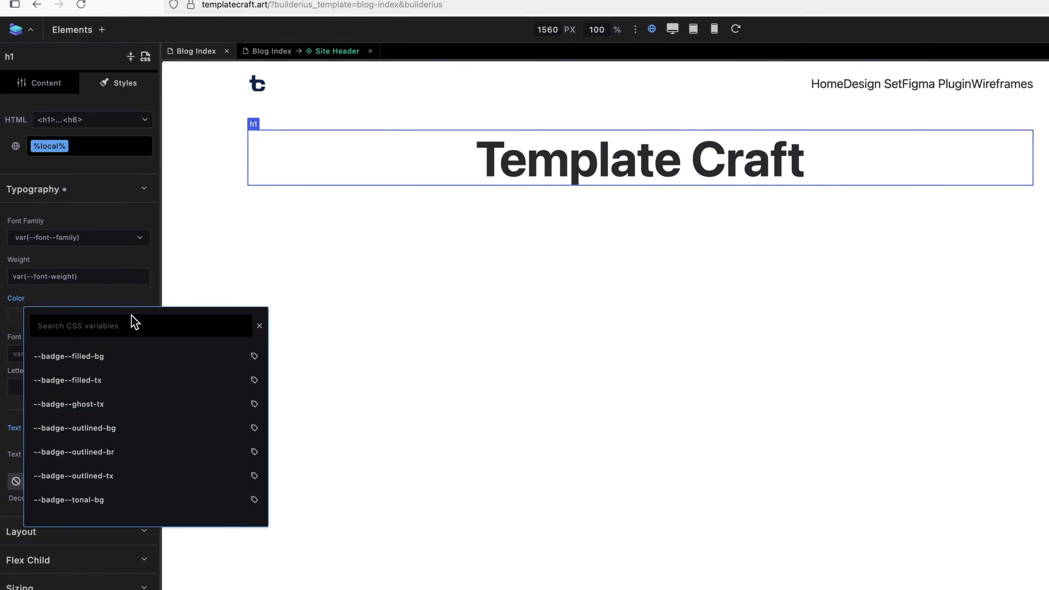
pyautogui.write('inv')
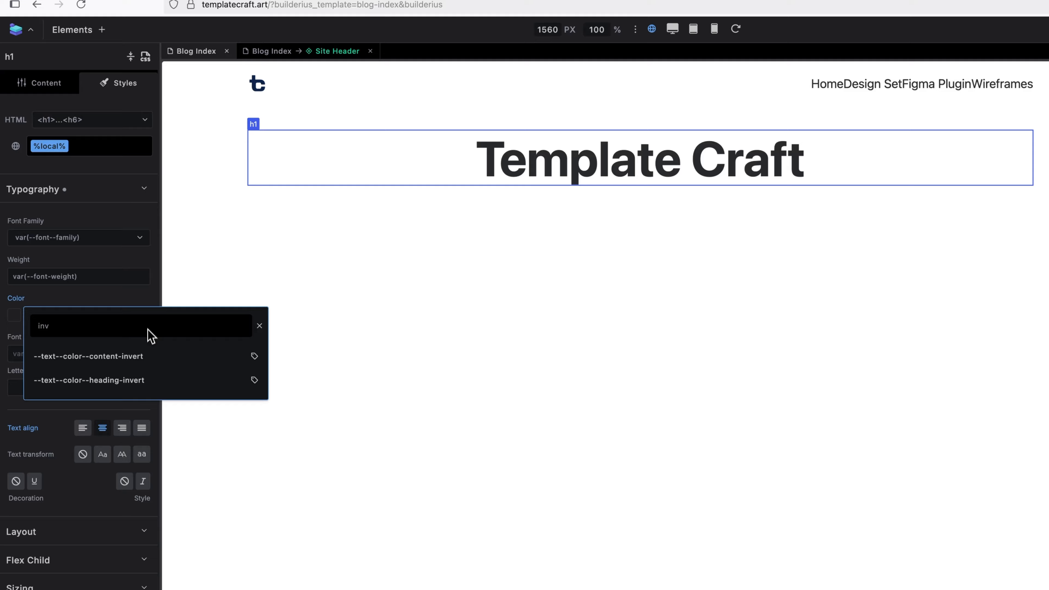
pyautogui.click(134, 389)
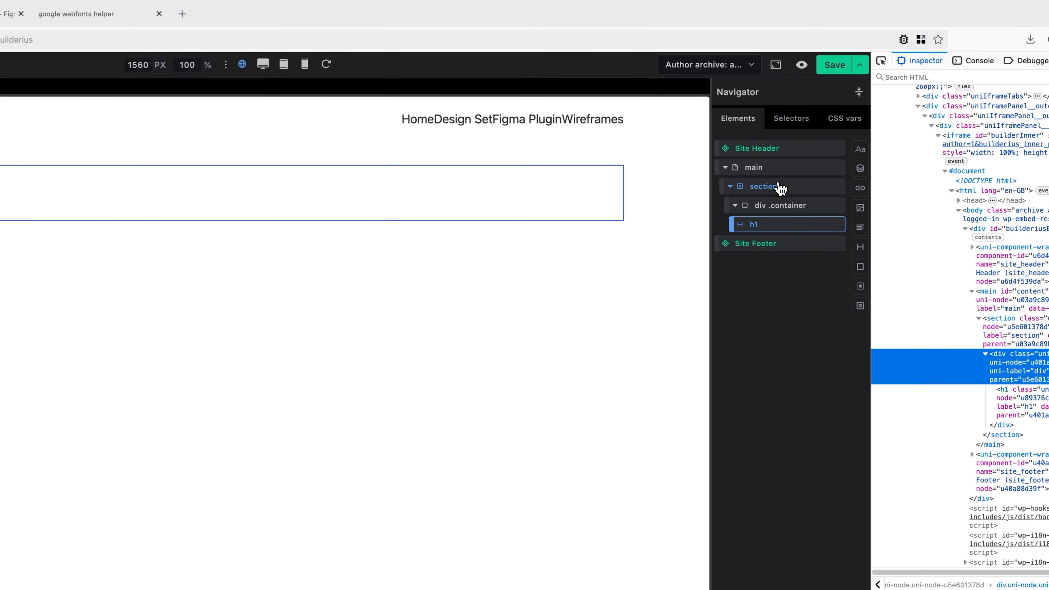
pyautogui.click(778, 190)
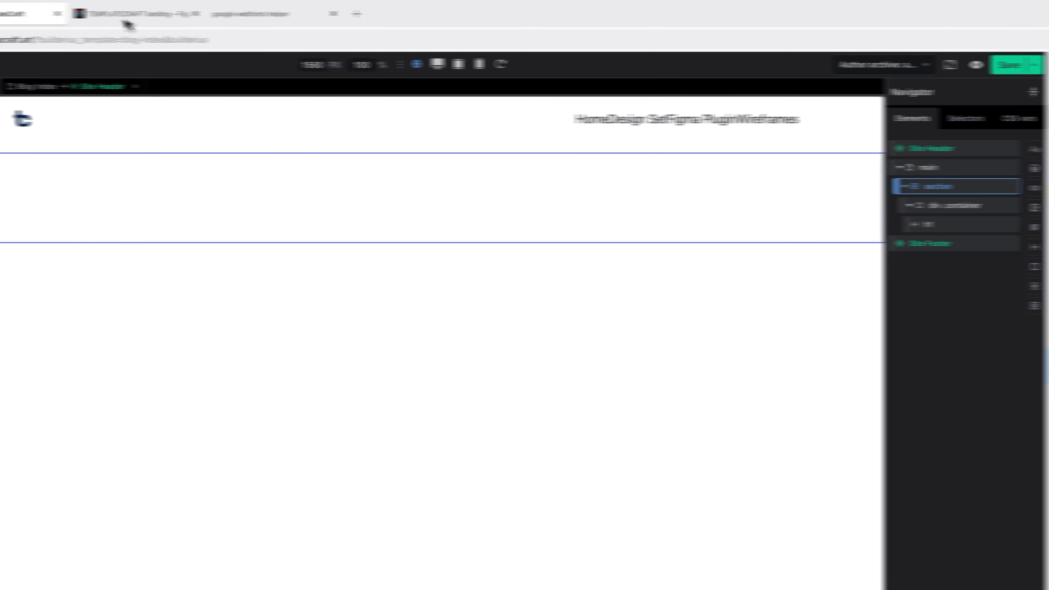
# Check the Figma hero frame's 1440-wide, 352-high auto layout before returning to Blog Index.
pyautogui.click(9, 14)
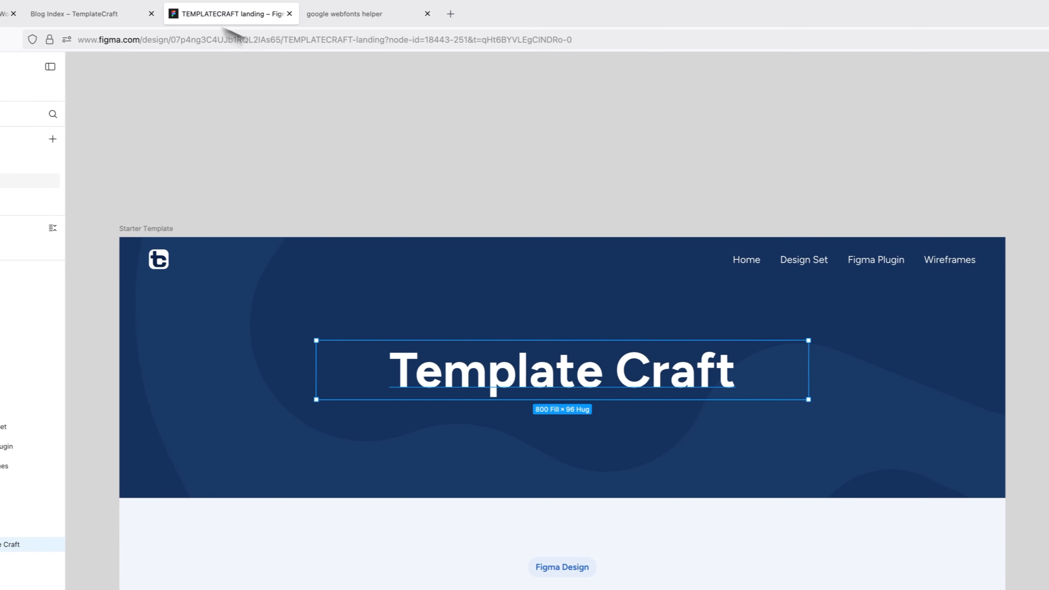
pyautogui.press('Escape')
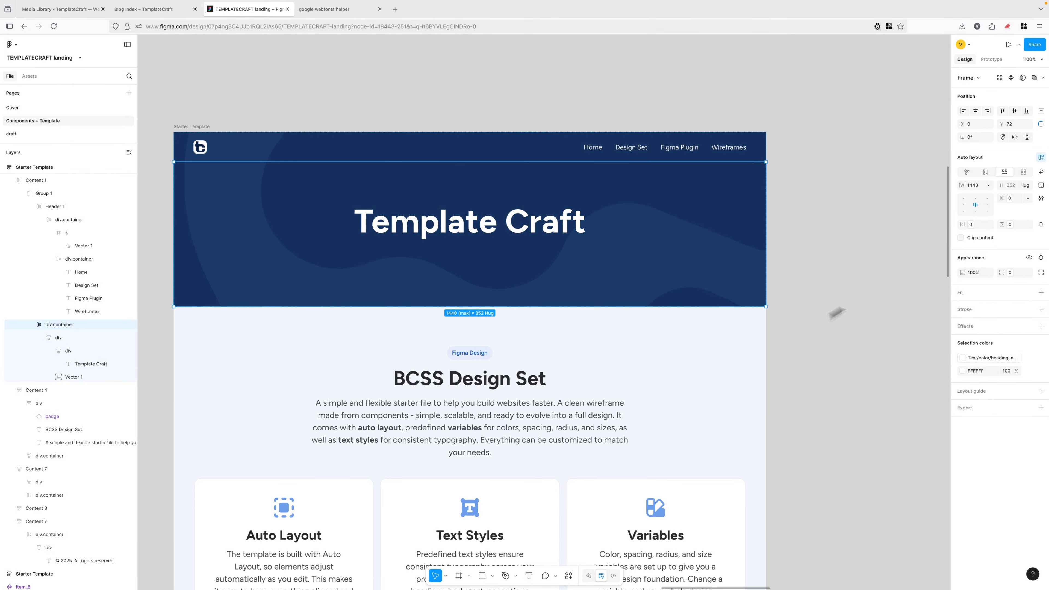
pyautogui.moveTo(948, 186); pyautogui.dragTo(905, 585)
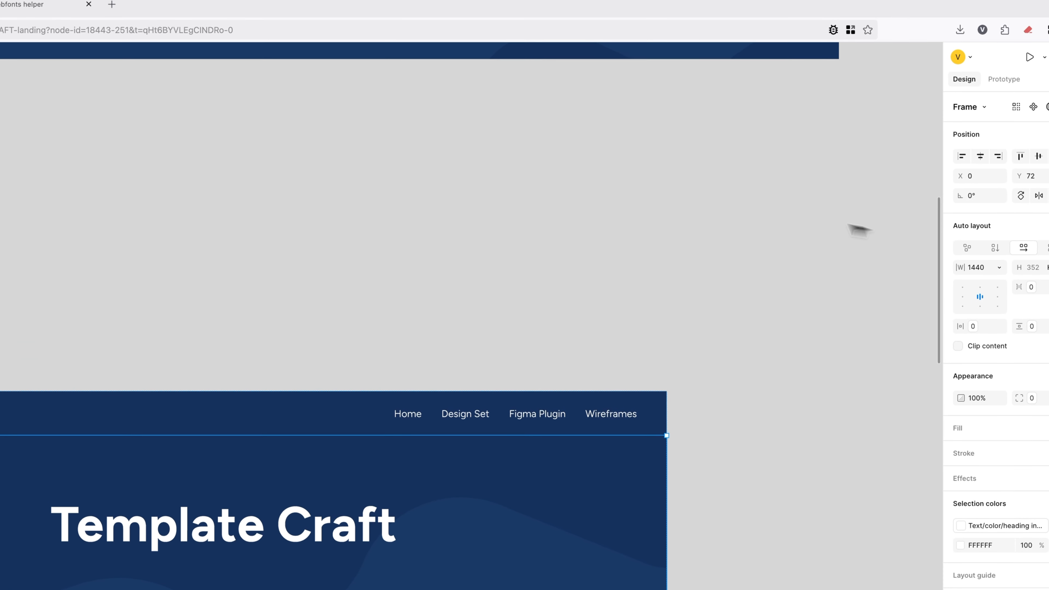
pyautogui.click(253, 24)
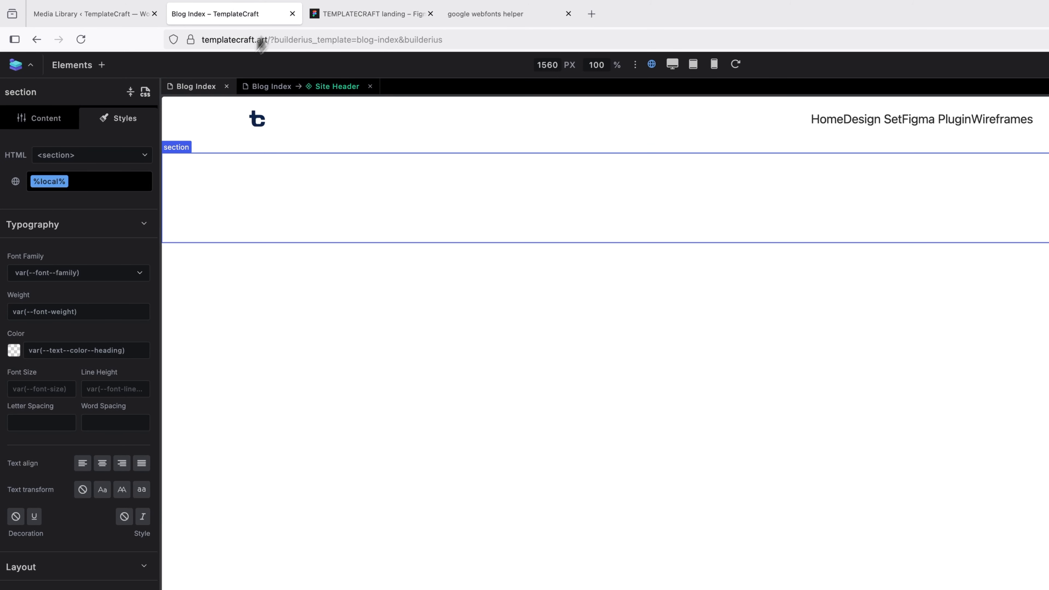
# Give the hero section the --color--primary--900 navy background colour.
pyautogui.click(54, 238)
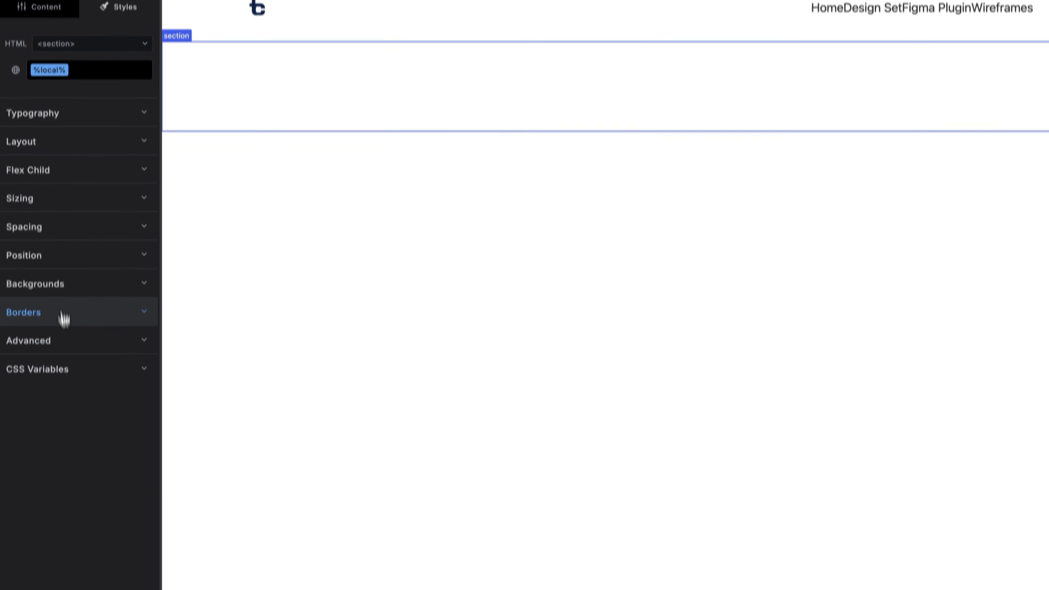
pyautogui.click(62, 394)
pyautogui.click(72, 291)
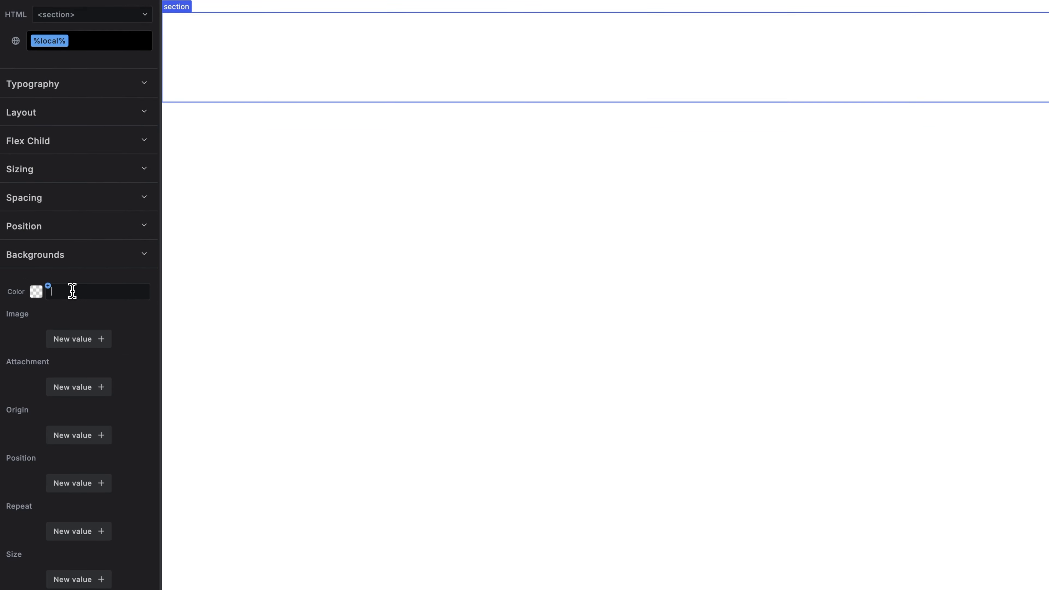
pyautogui.write('--')
pyautogui.write('900')
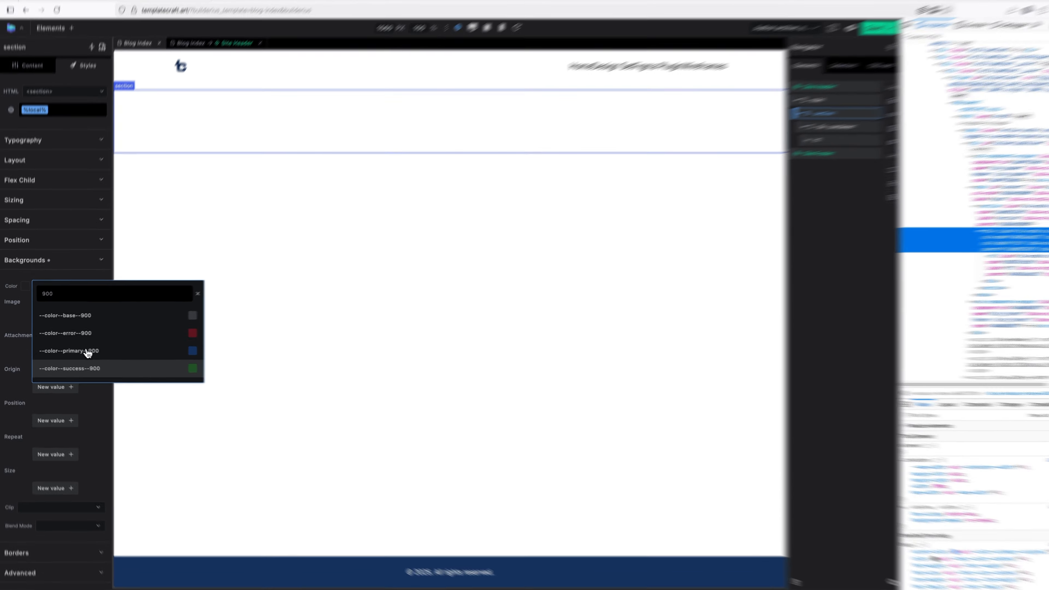
pyautogui.click(74, 350)
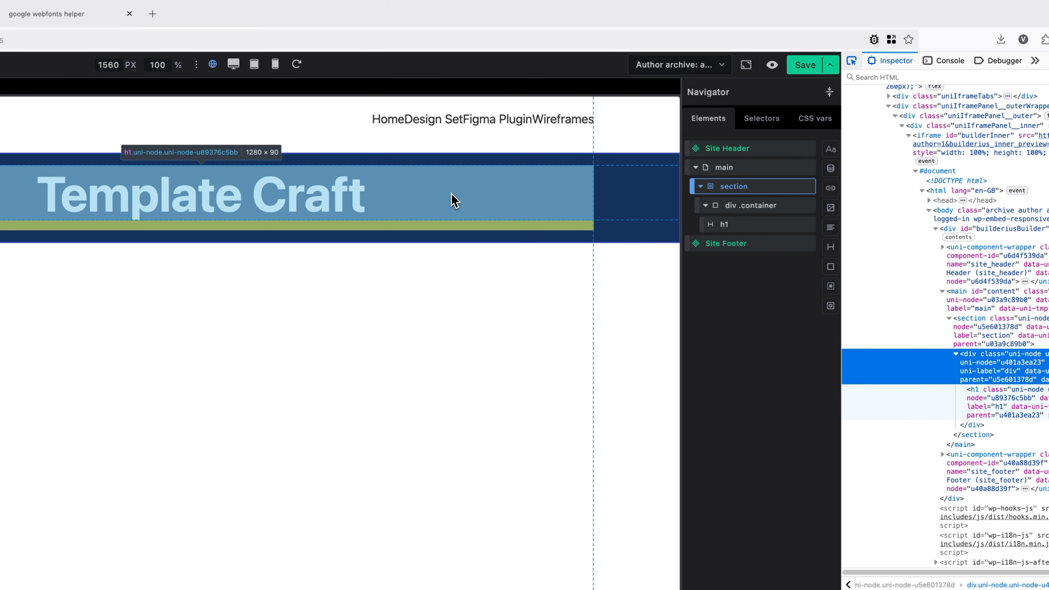
# Set the h1 heading's bottom margin to 0.
pyautogui.click(478, 201)
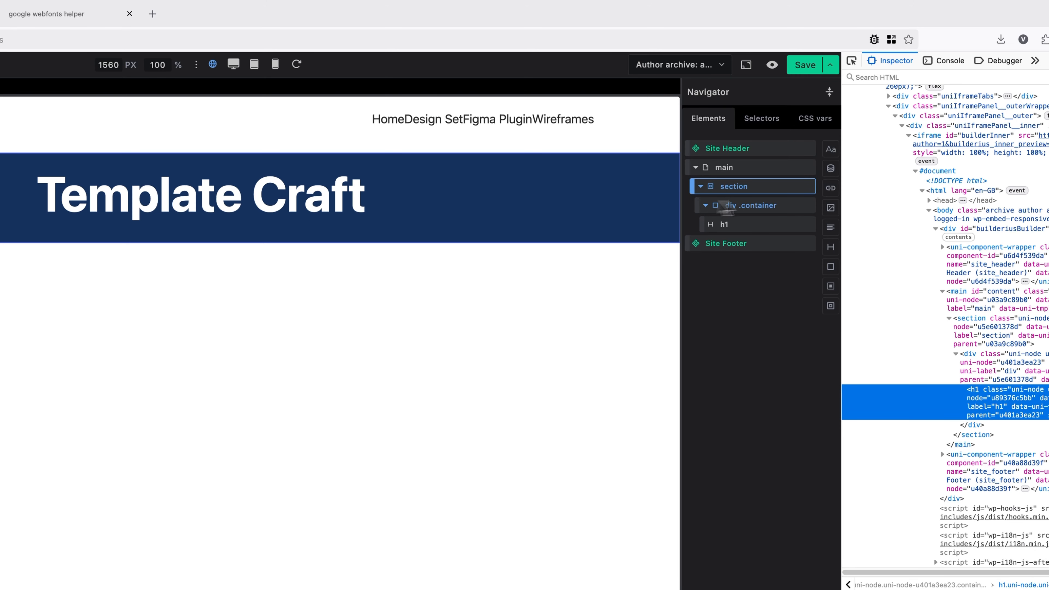
pyautogui.click(759, 226)
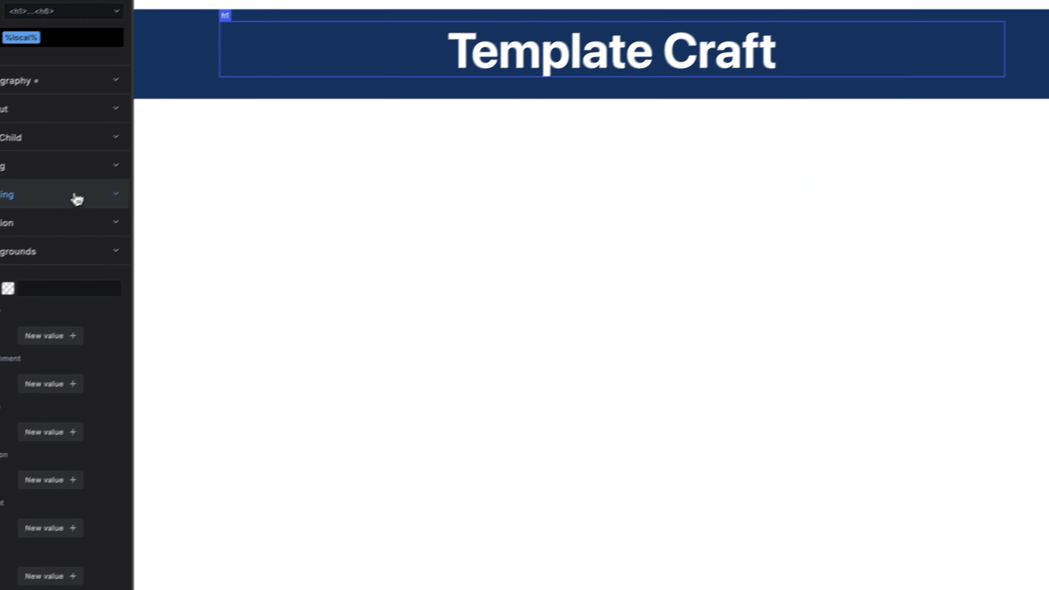
pyautogui.click(85, 233)
pyautogui.click(82, 181)
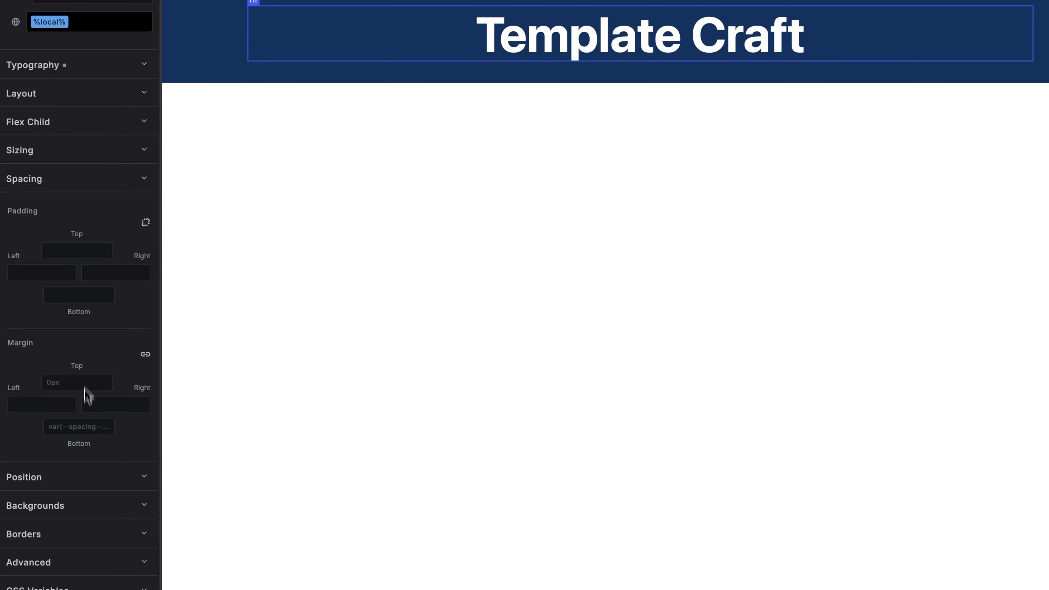
pyautogui.click(85, 427)
pyautogui.write('0')
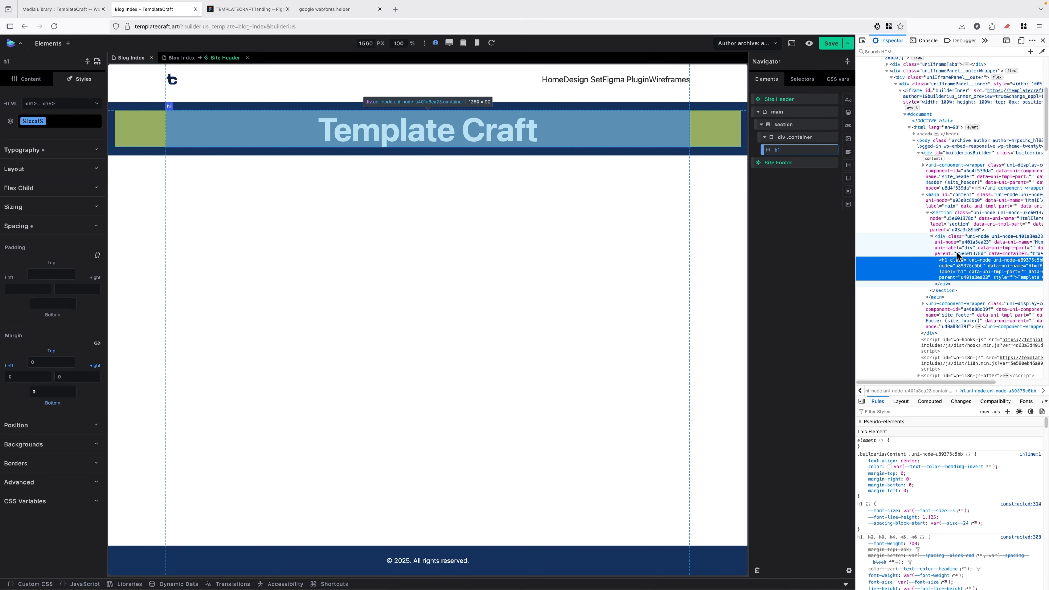
pyautogui.click(948, 227)
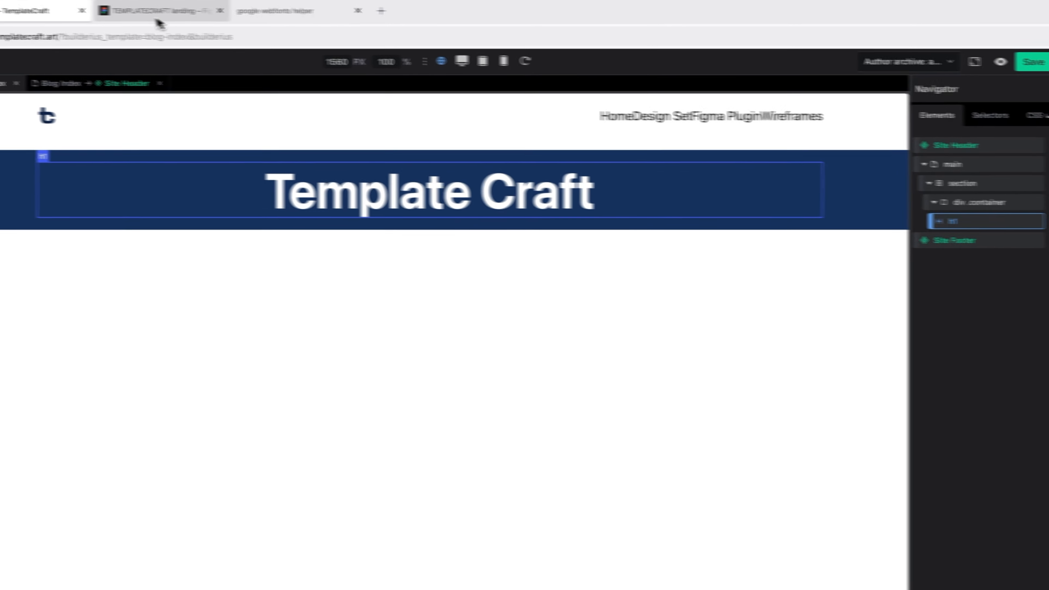
pyautogui.click(159, 17)
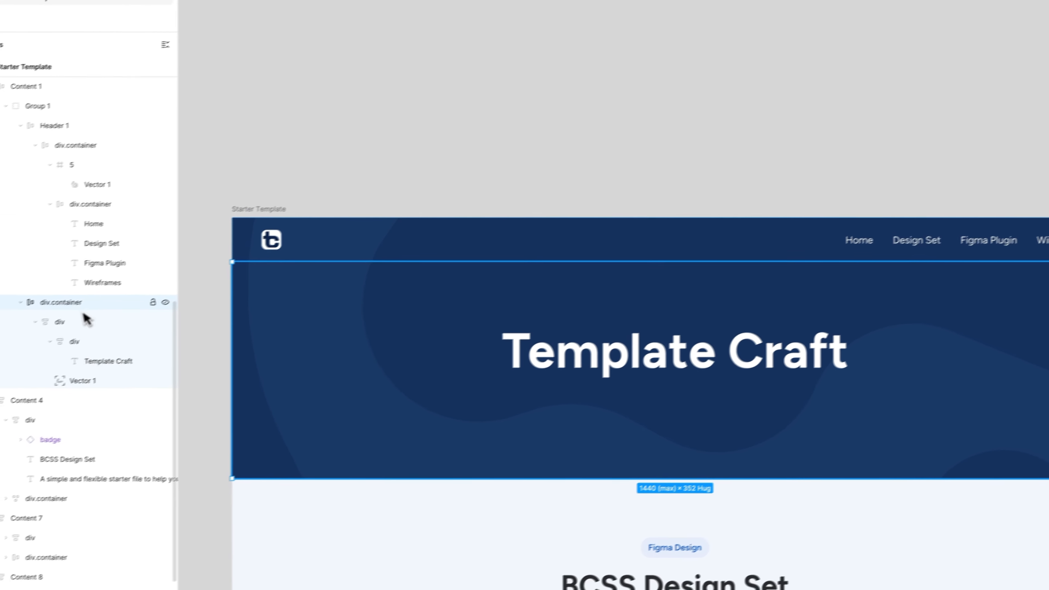
pyautogui.click(70, 321)
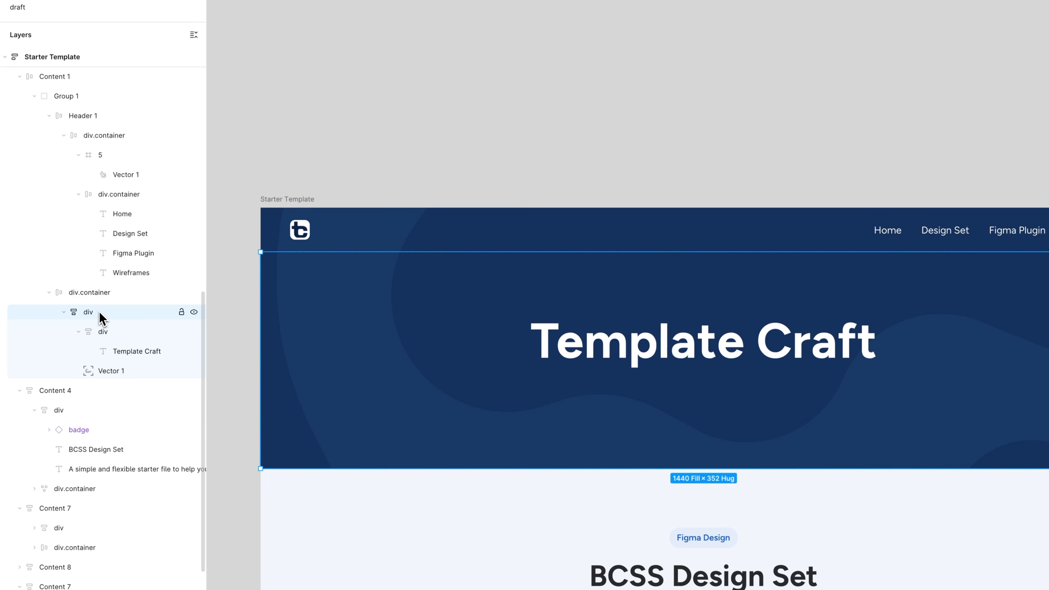
pyautogui.click(120, 351)
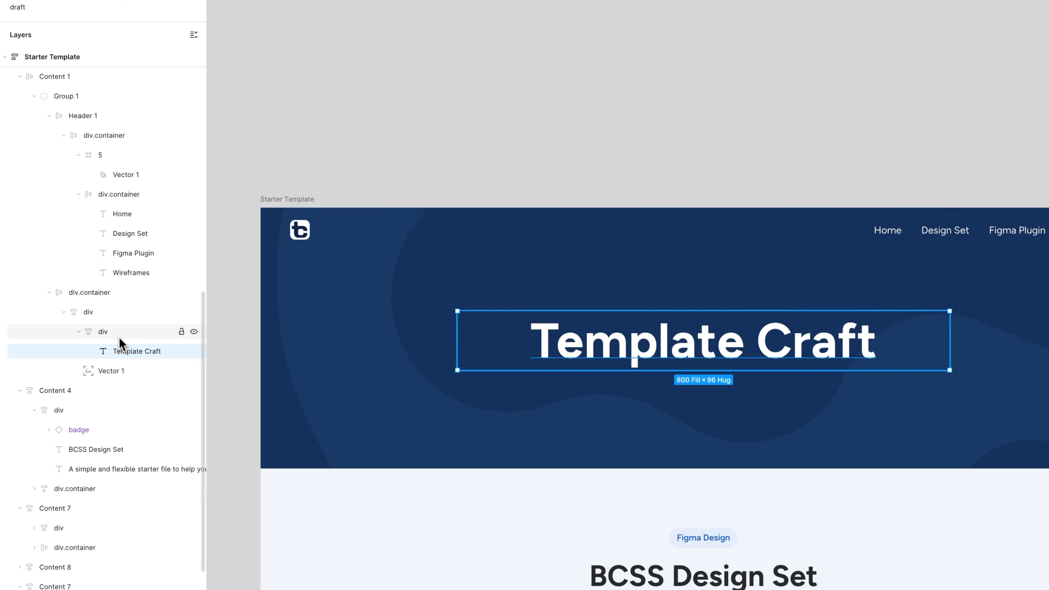
pyautogui.click(88, 293)
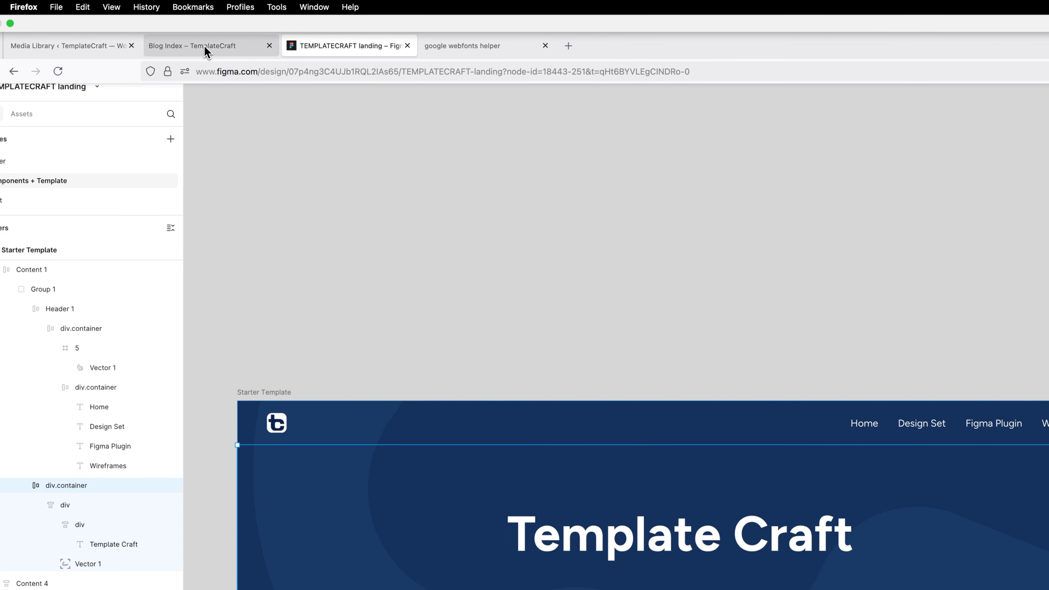
# Select the main element wrapping the hero to reach its var(--section--padding-block) spacing.
pyautogui.click(205, 52)
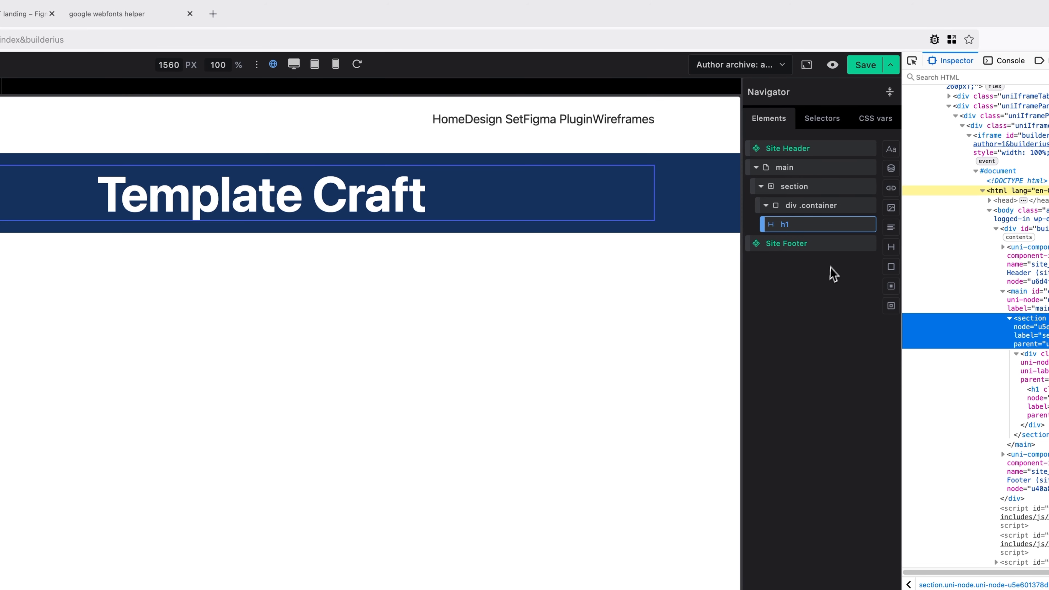
pyautogui.click(808, 188)
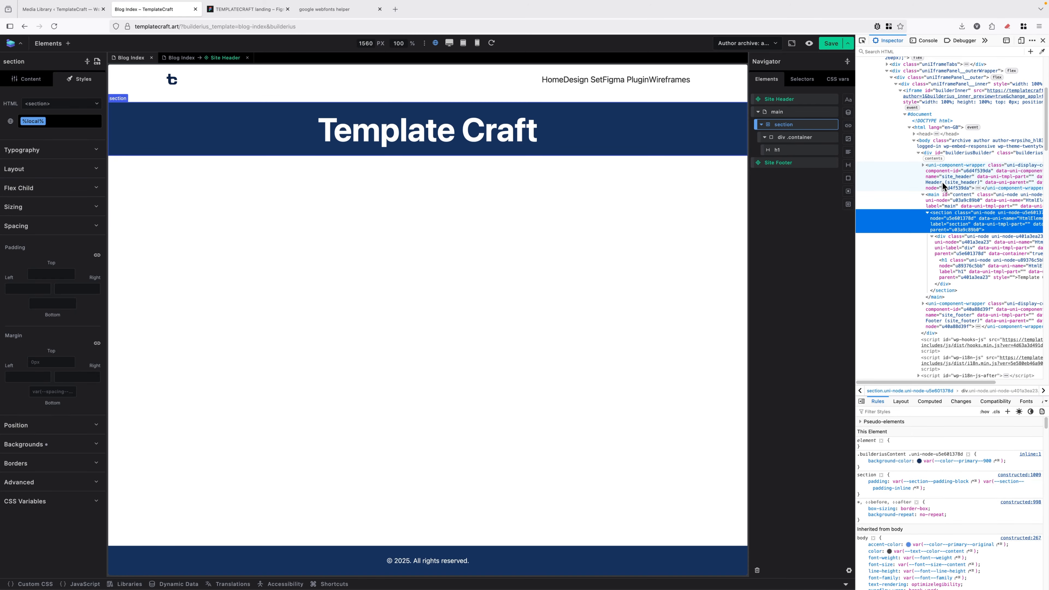
pyautogui.click(923, 165)
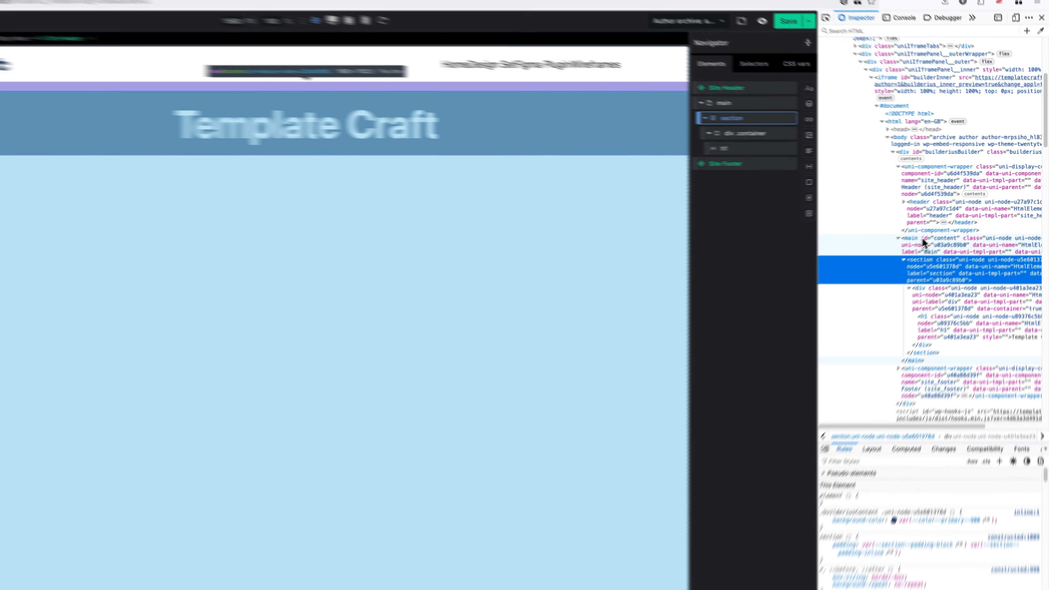
pyautogui.click(942, 226)
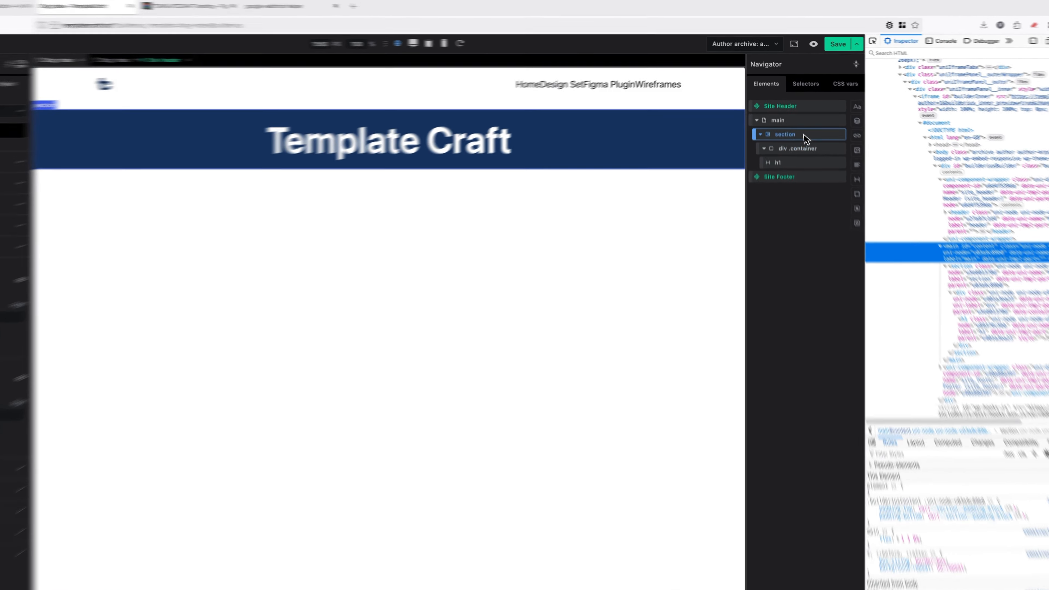
pyautogui.click(791, 113)
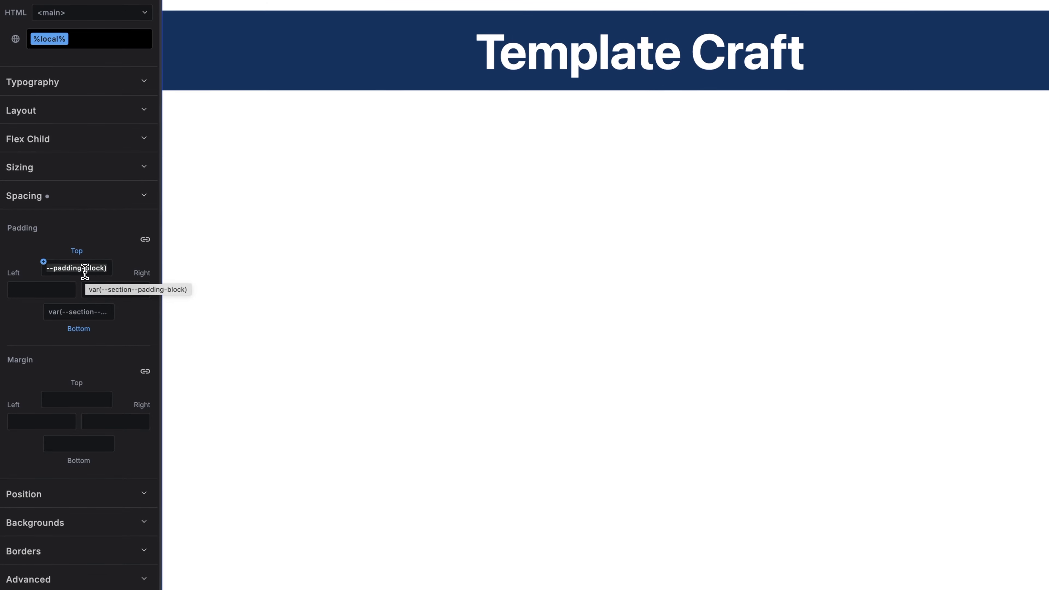
# Clear main's vertical padding and move the Site Header inside the hero section.
pyautogui.press('BackSpace')
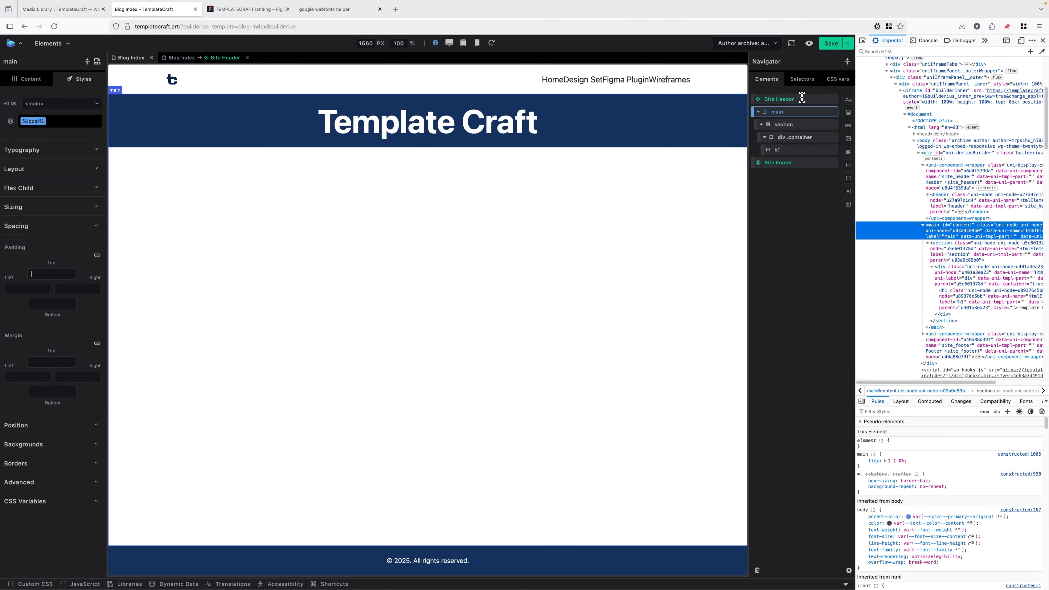
pyautogui.moveTo(758, 96); pyautogui.dragTo(779, 129)
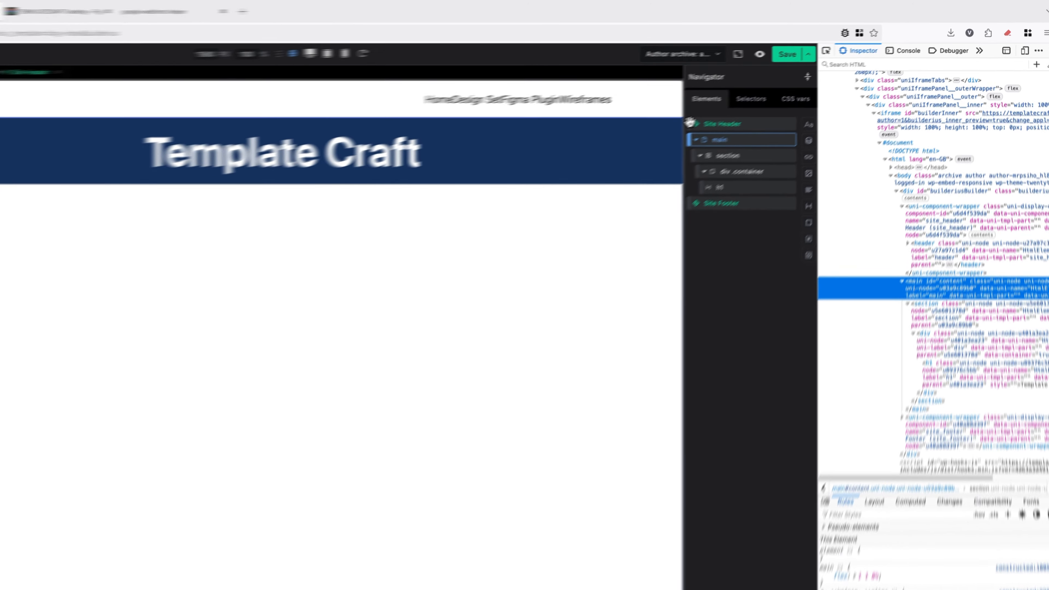
pyautogui.moveTo(664, 188); pyautogui.dragTo(663, 195)
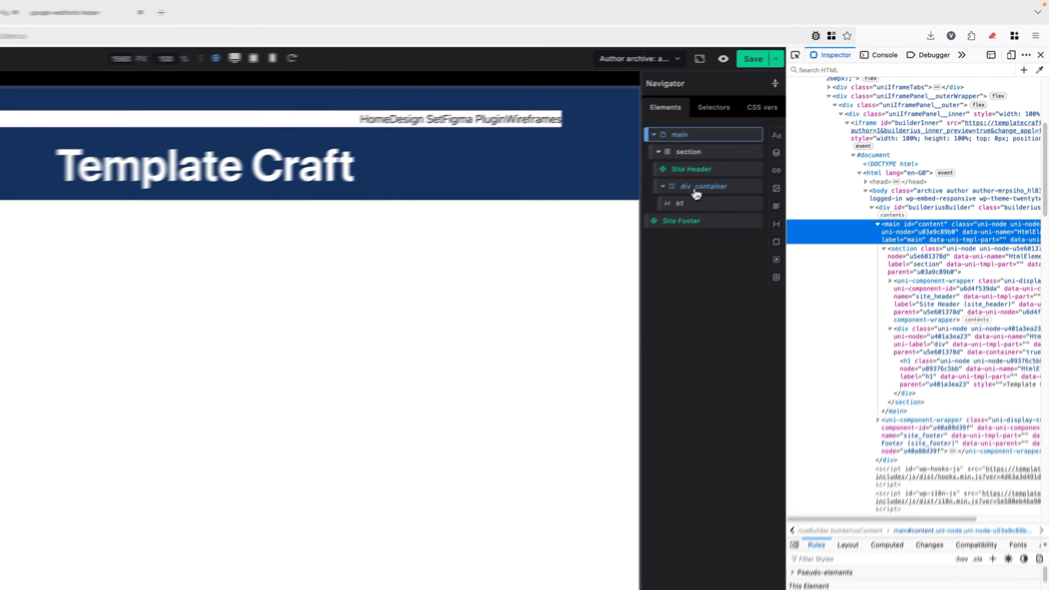
pyautogui.click(788, 138)
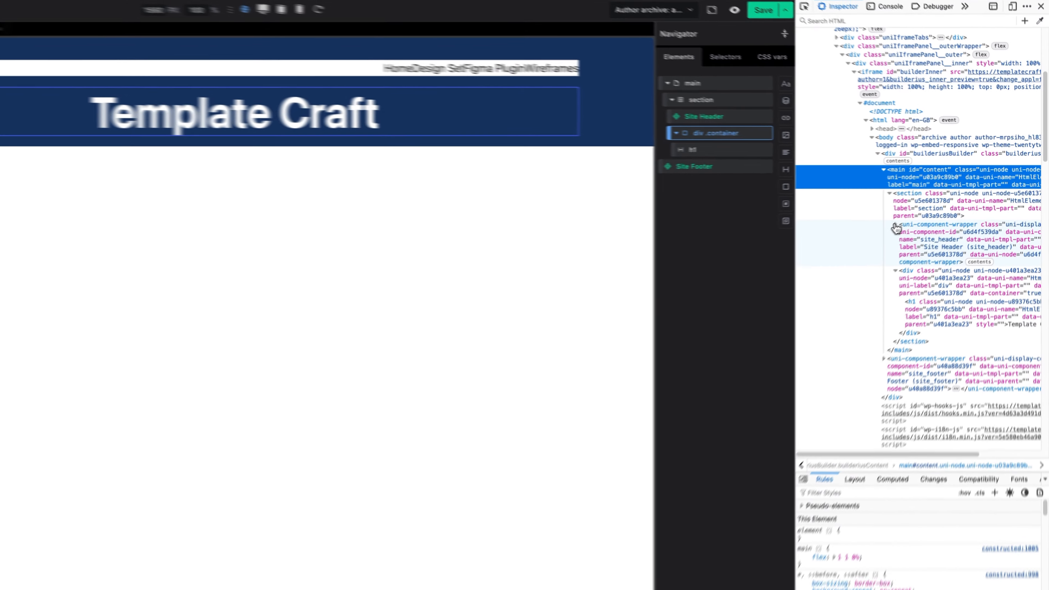
pyautogui.click(933, 207)
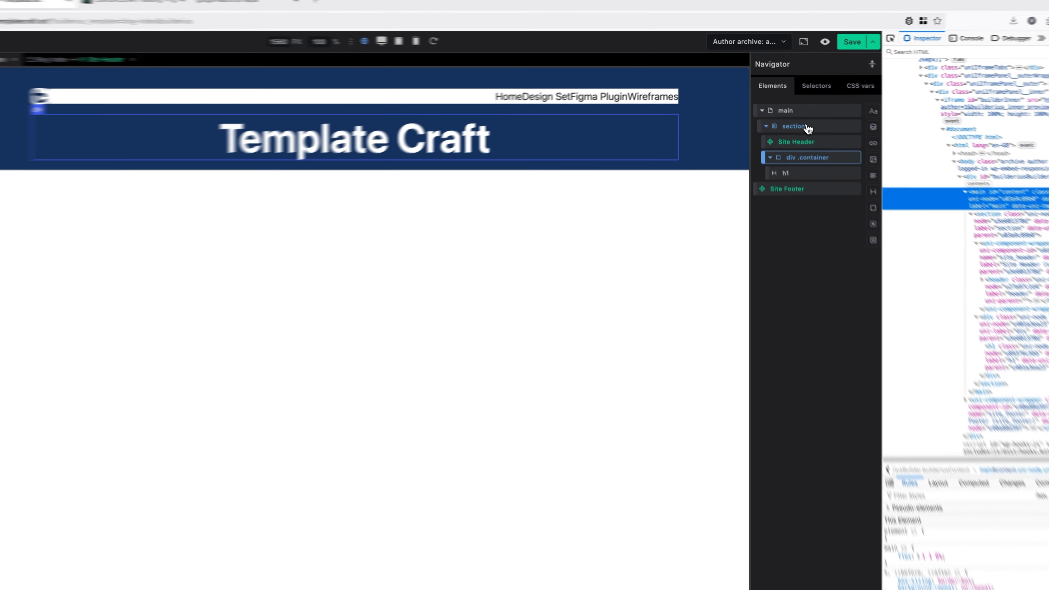
# Link the hero section's four padding sides and set them to 0.
pyautogui.click(784, 112)
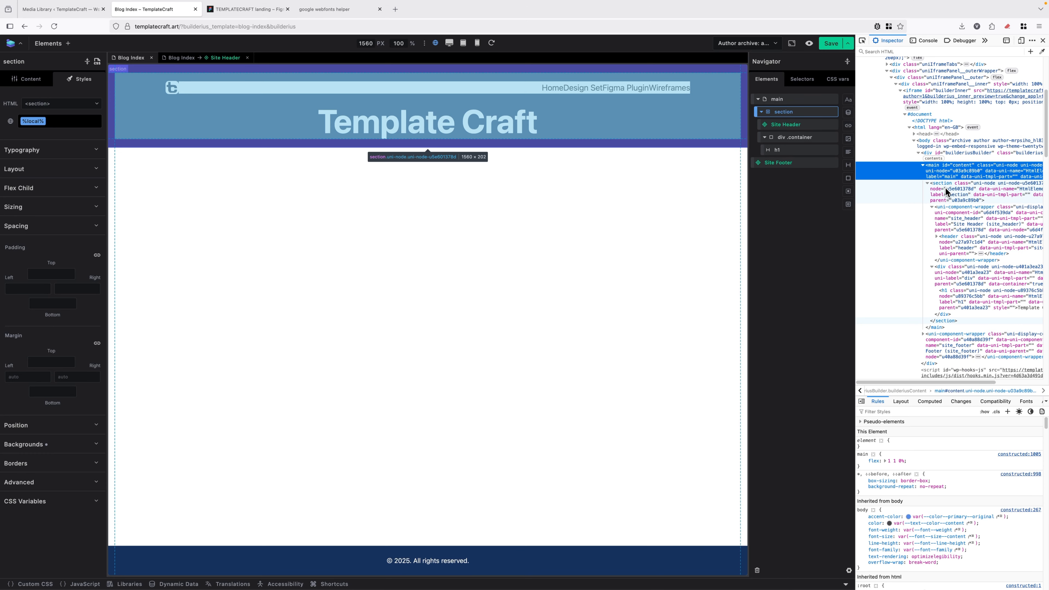
pyautogui.click(946, 188)
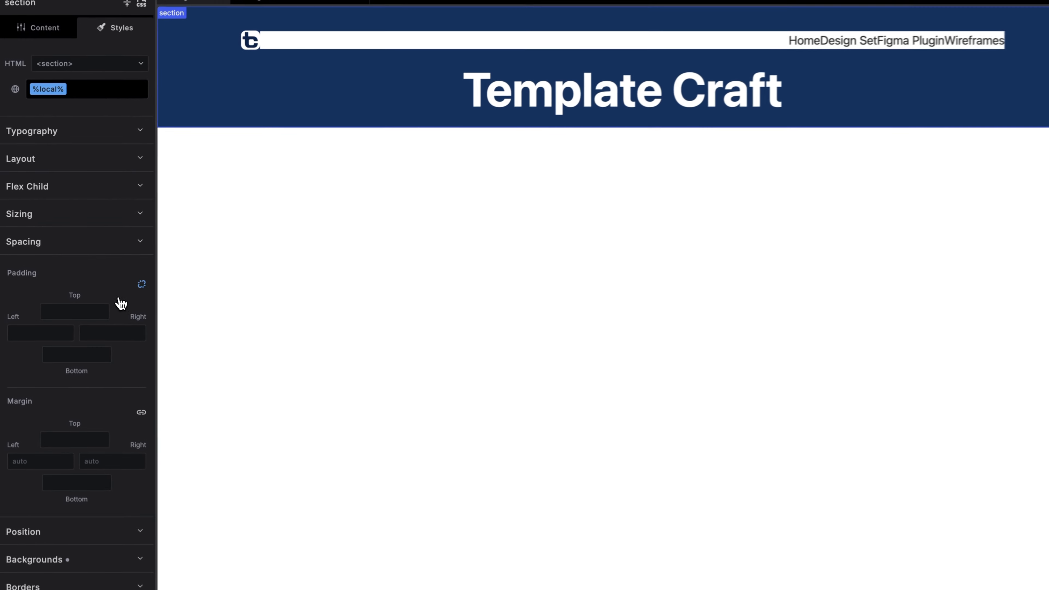
pyautogui.click(65, 274)
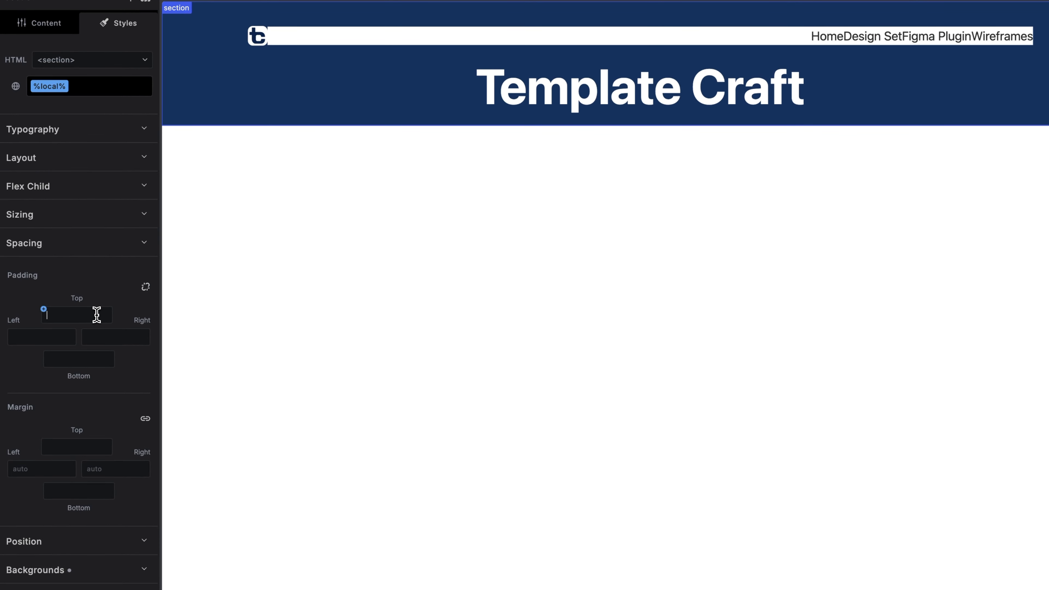
pyautogui.click(145, 286)
pyautogui.click(89, 315)
pyautogui.write('0')
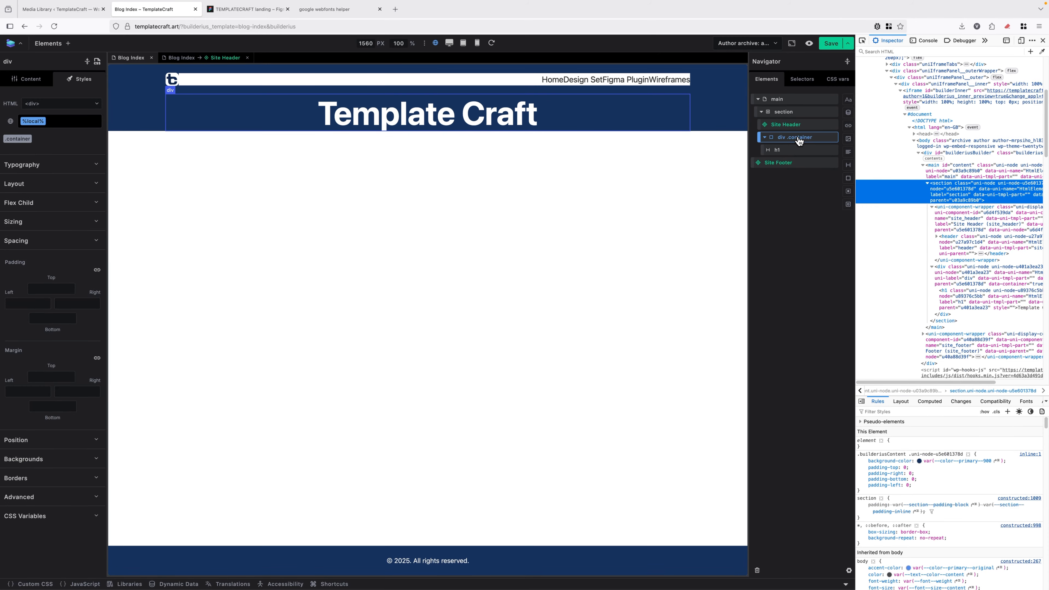
pyautogui.click(231, 9)
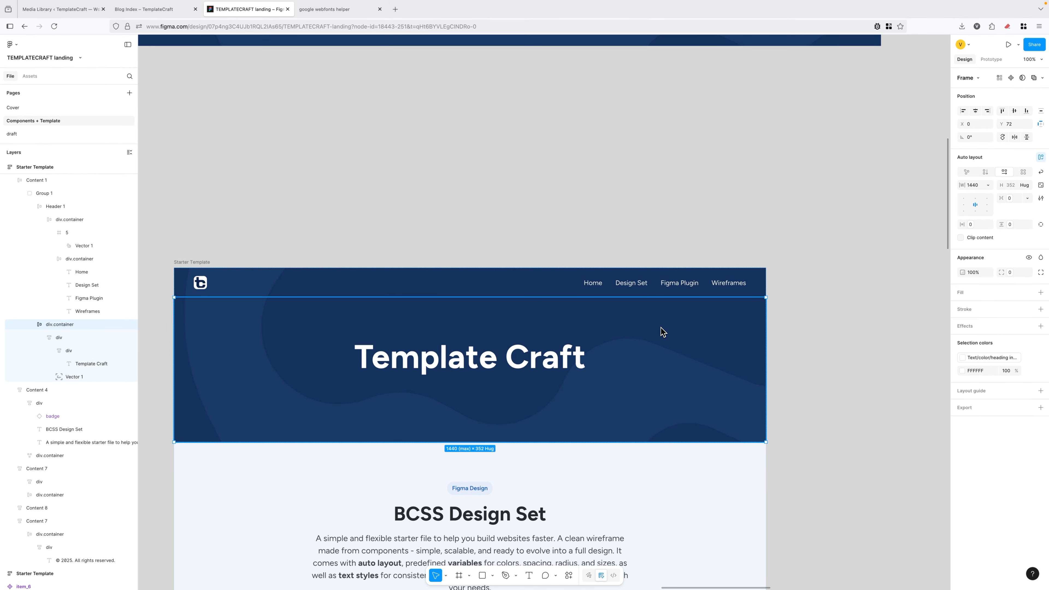
# Set the hero container's height to 352px.
pyautogui.click(143, 9)
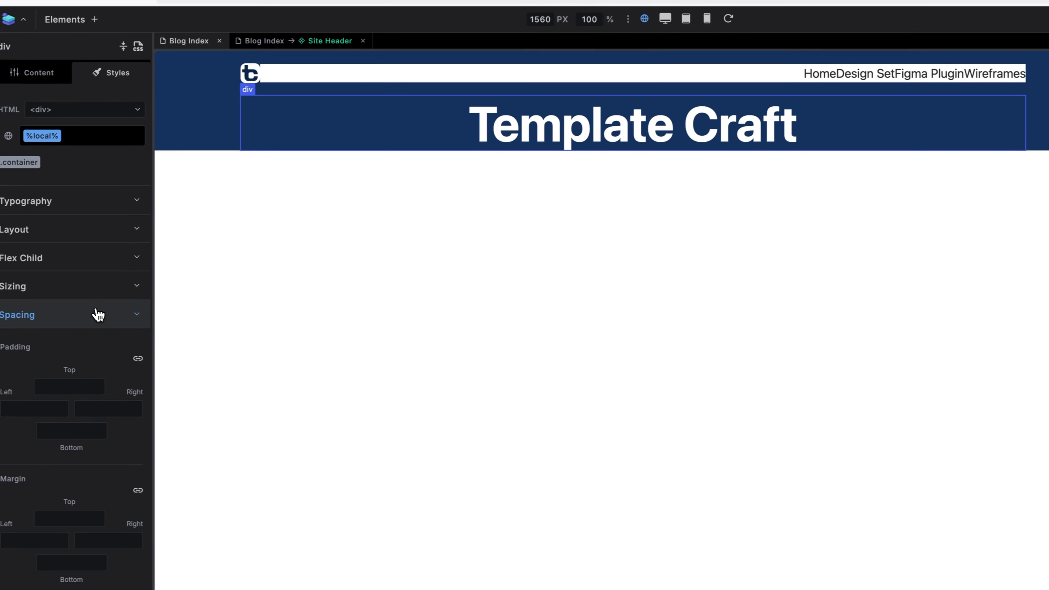
pyautogui.click(99, 261)
pyautogui.click(83, 232)
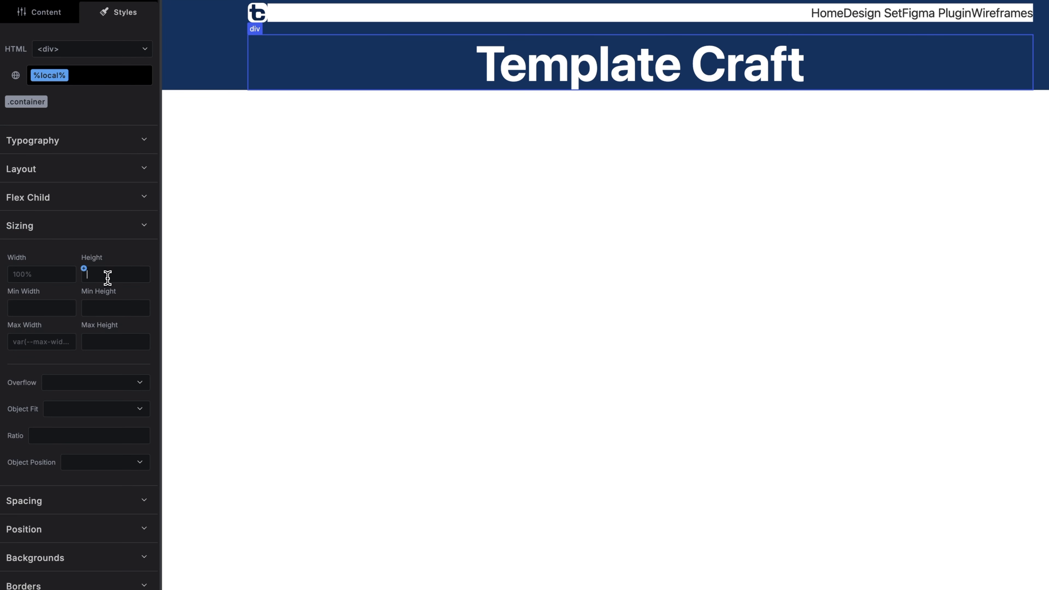
pyautogui.write('352px')
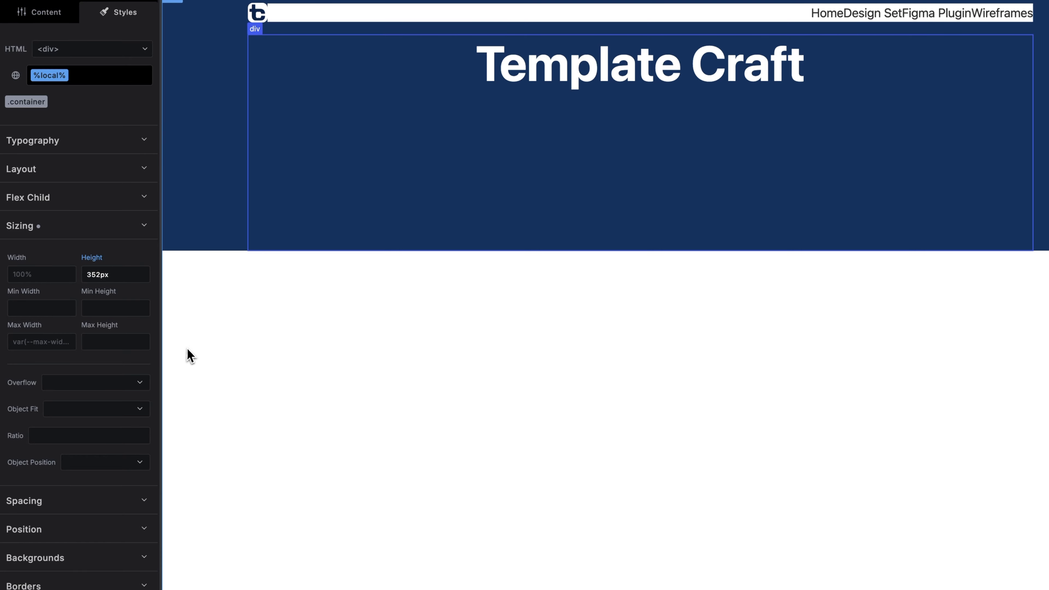
# Make the container display flex with Align Items and Justify Content set to center.
pyautogui.click(75, 226)
pyautogui.click(86, 170)
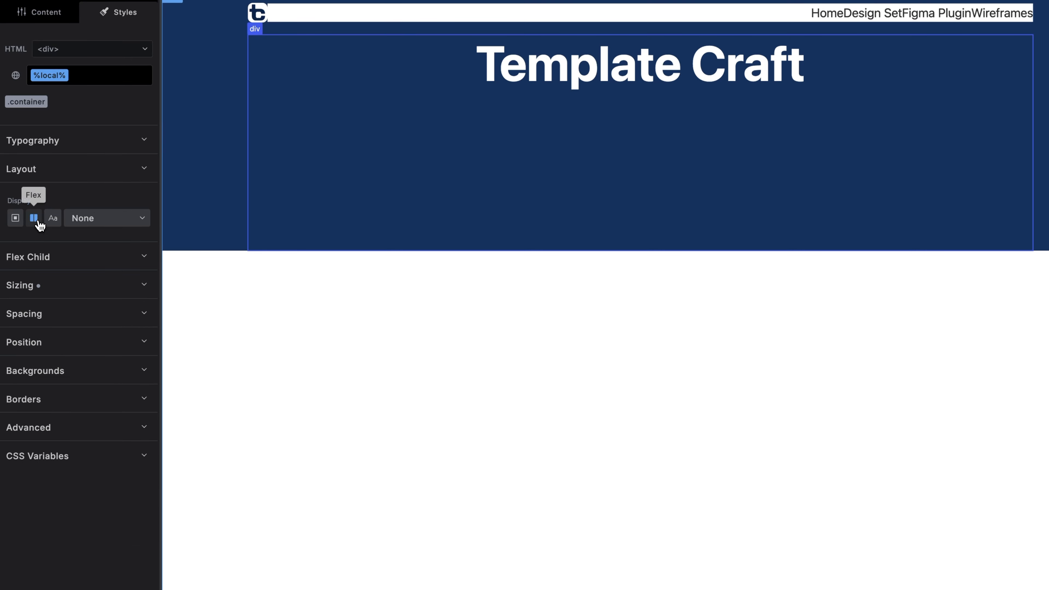
pyautogui.click(34, 218)
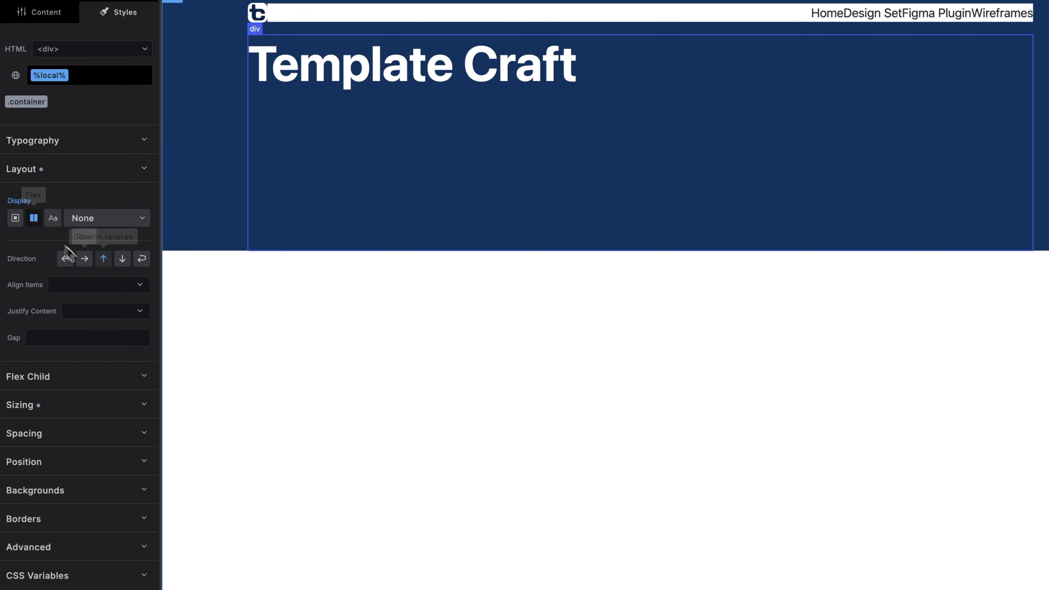
pyautogui.click(98, 289)
pyautogui.click(95, 340)
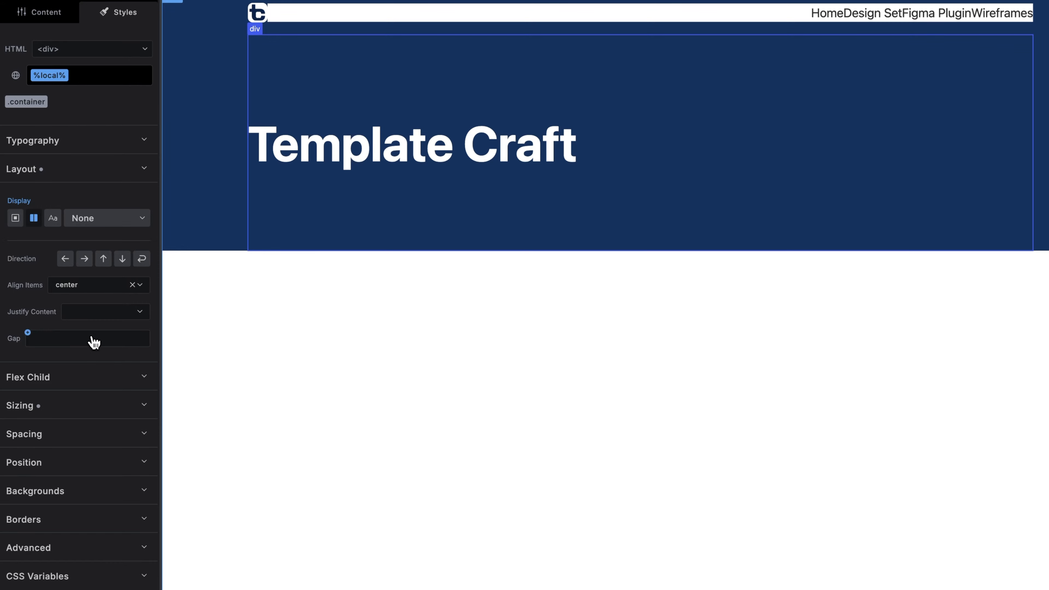
pyautogui.click(96, 313)
pyautogui.click(96, 364)
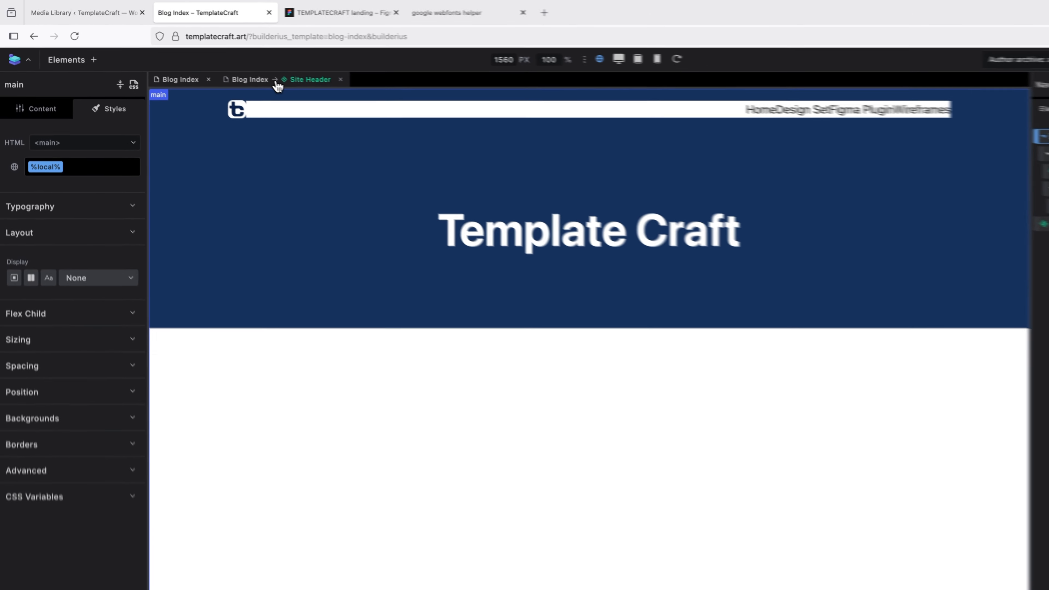
# Open the Site Header template and set the Menu Builder's menu layout background to transparent.
pyautogui.click(275, 82)
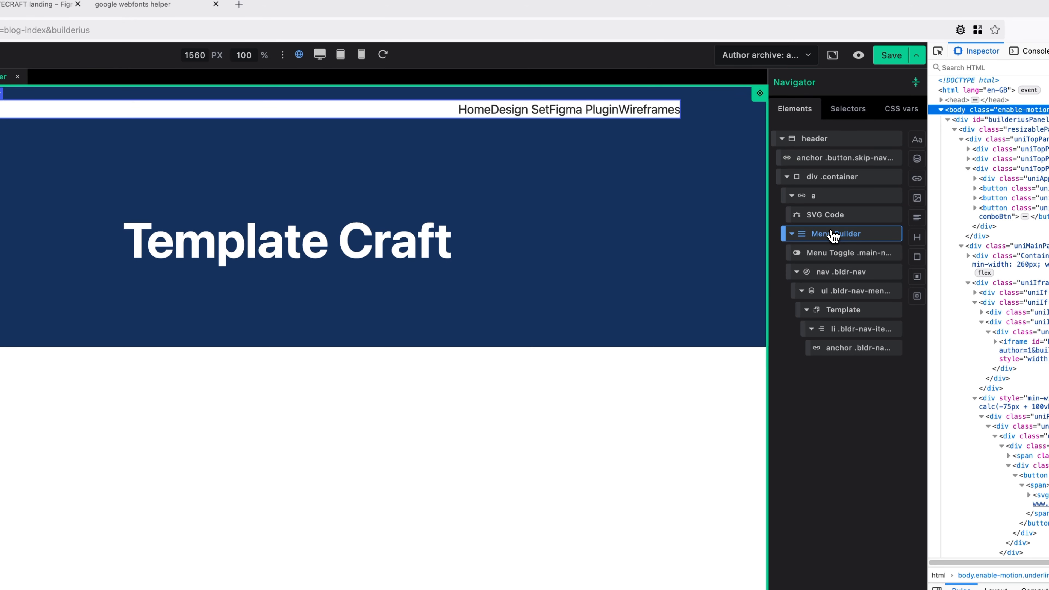
pyautogui.click(831, 232)
pyautogui.click(58, 124)
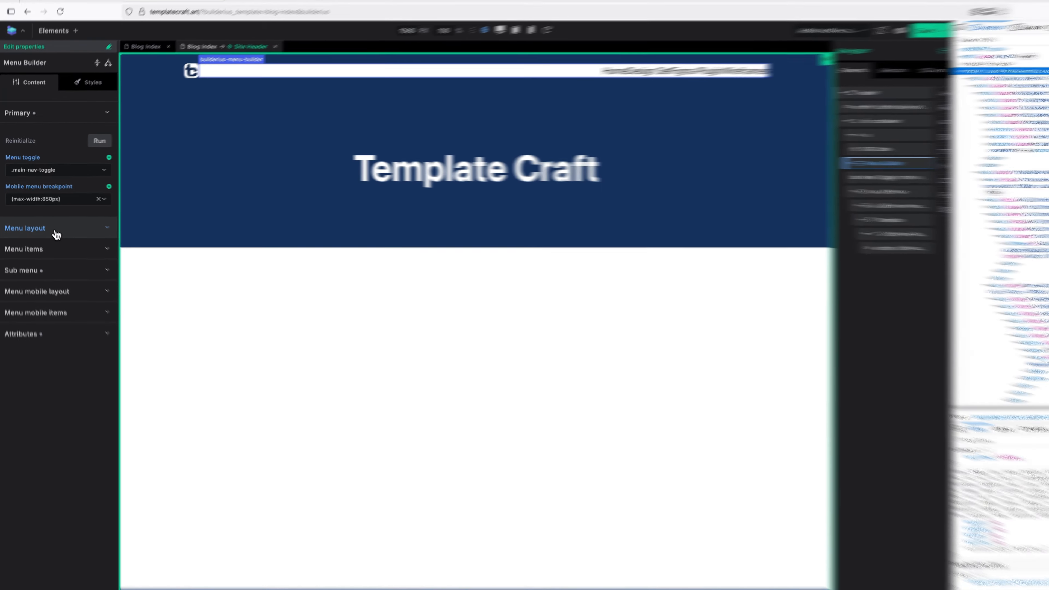
pyautogui.click(48, 223)
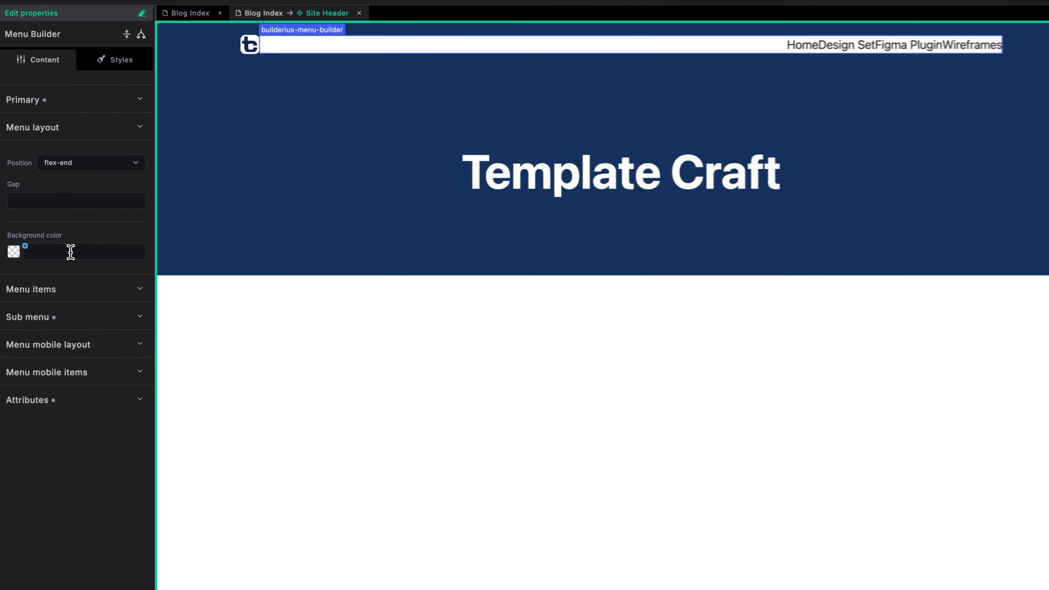
pyautogui.click(66, 259)
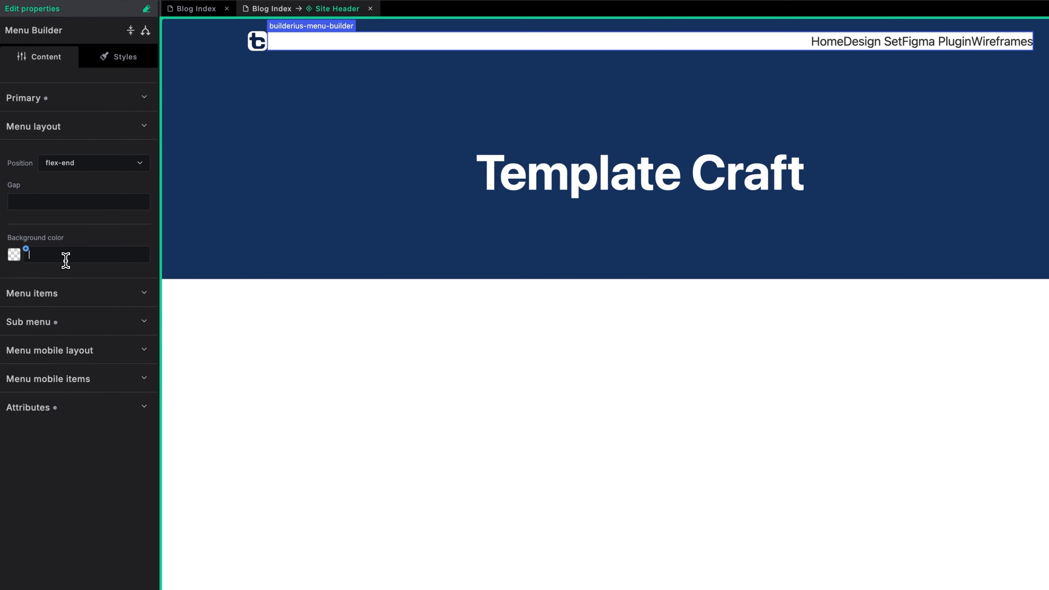
pyautogui.write('transparent')
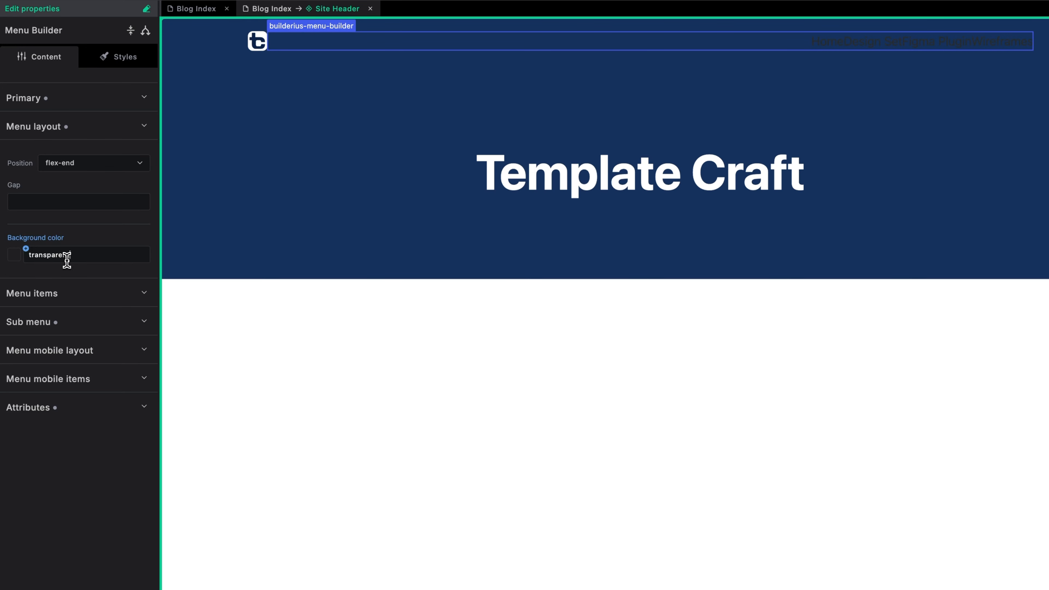
pyautogui.click(82, 267)
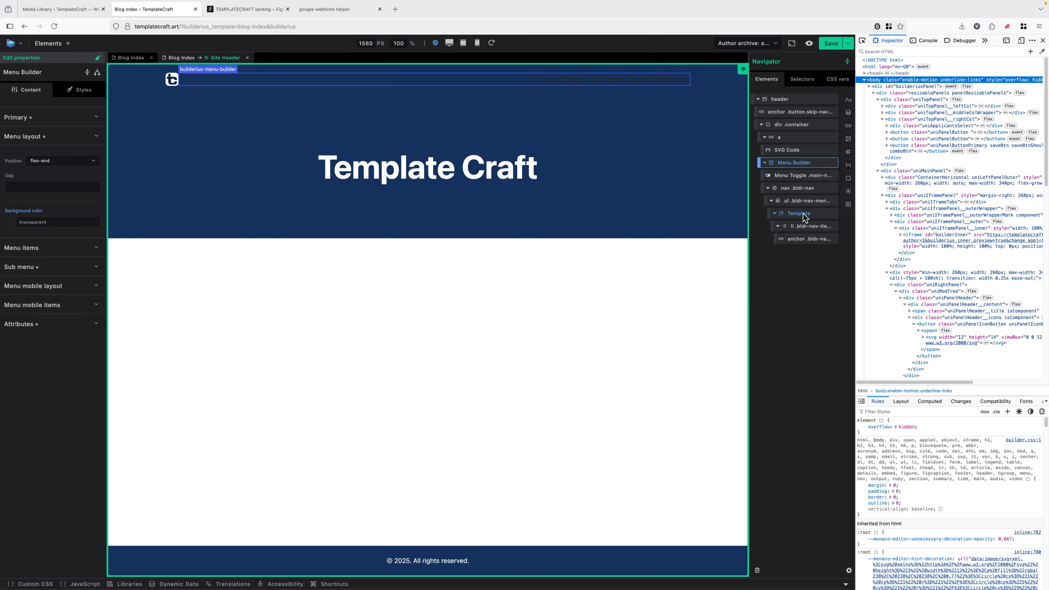
# Review the menu link's style and typography settings, then reselect the Menu Builder element.
pyautogui.click(806, 239)
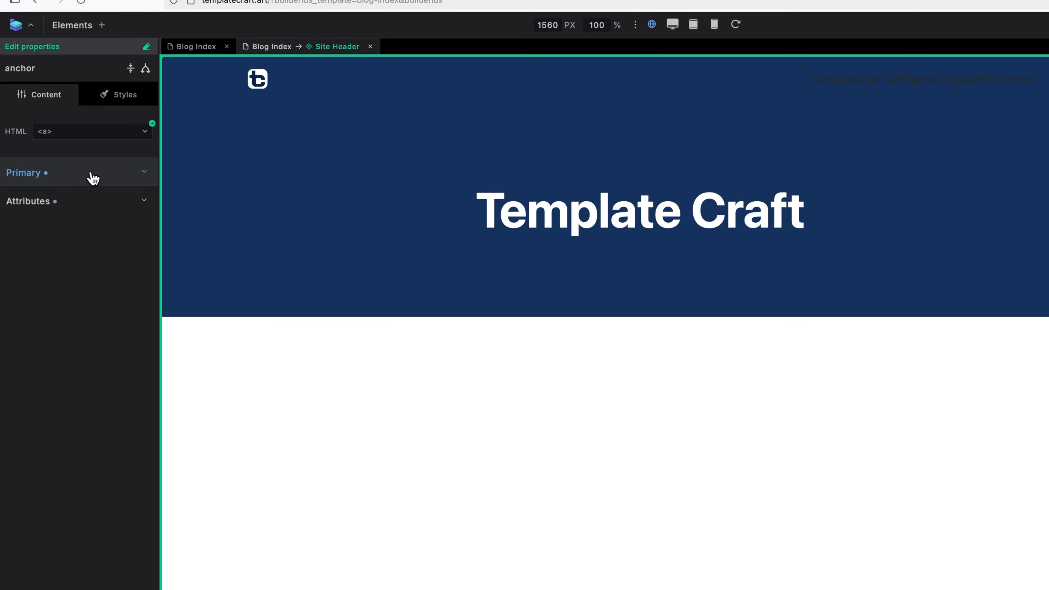
pyautogui.click(95, 173)
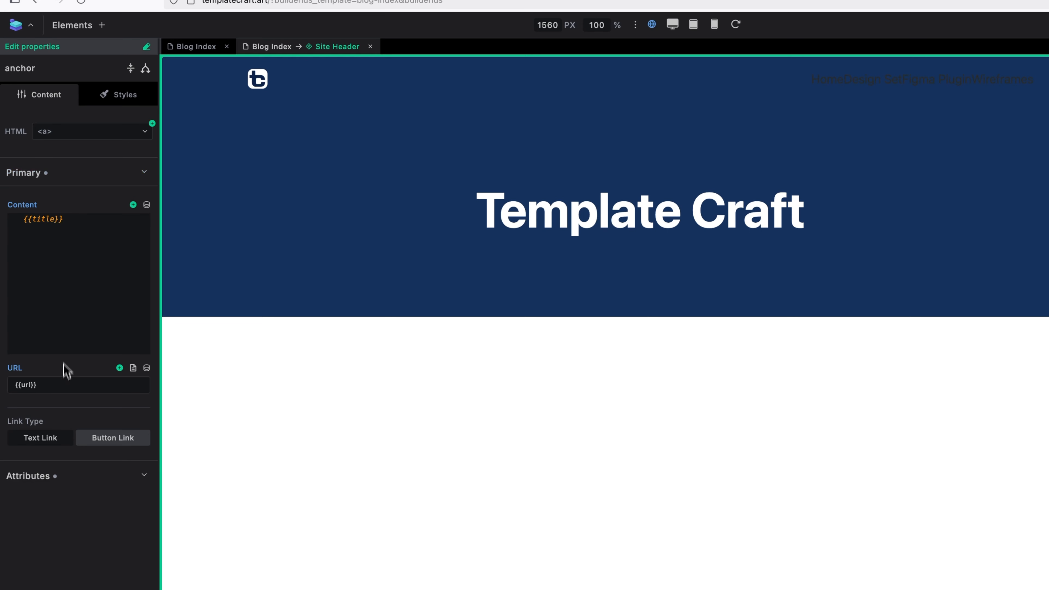
pyautogui.click(117, 102)
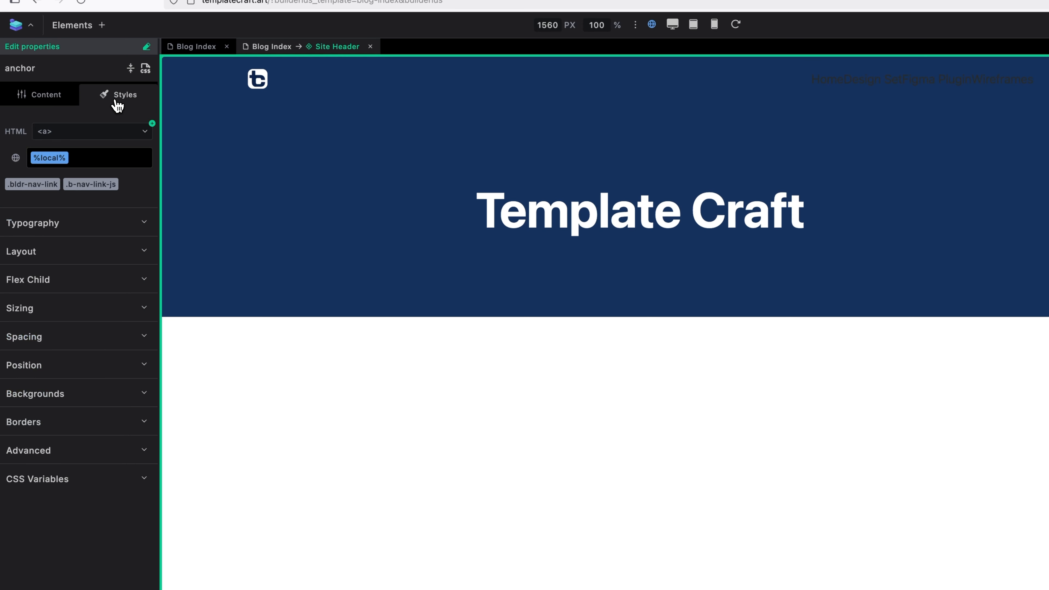
pyautogui.click(92, 228)
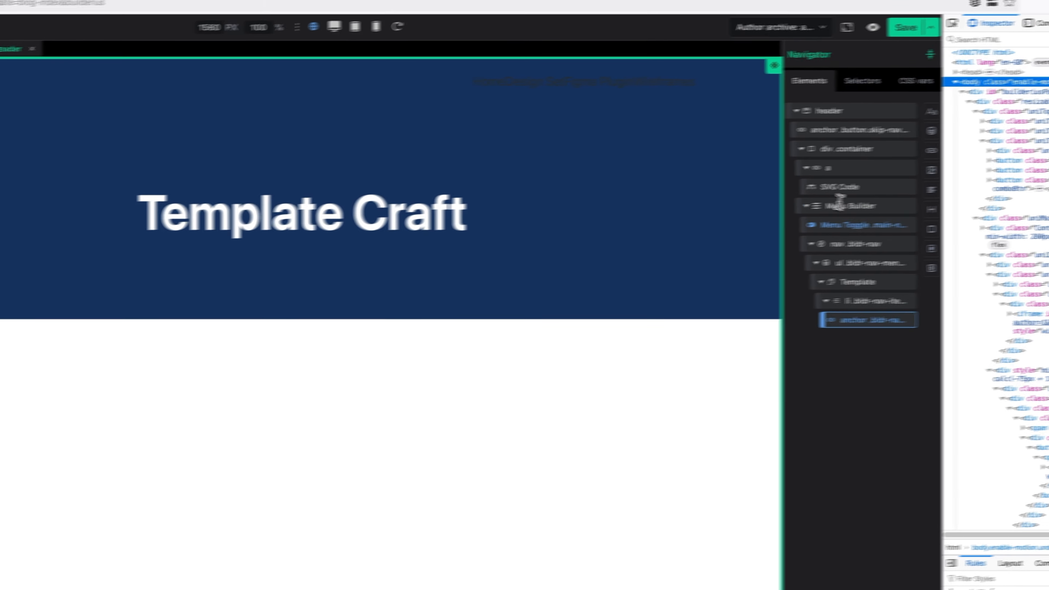
pyautogui.click(792, 196)
pyautogui.click(788, 212)
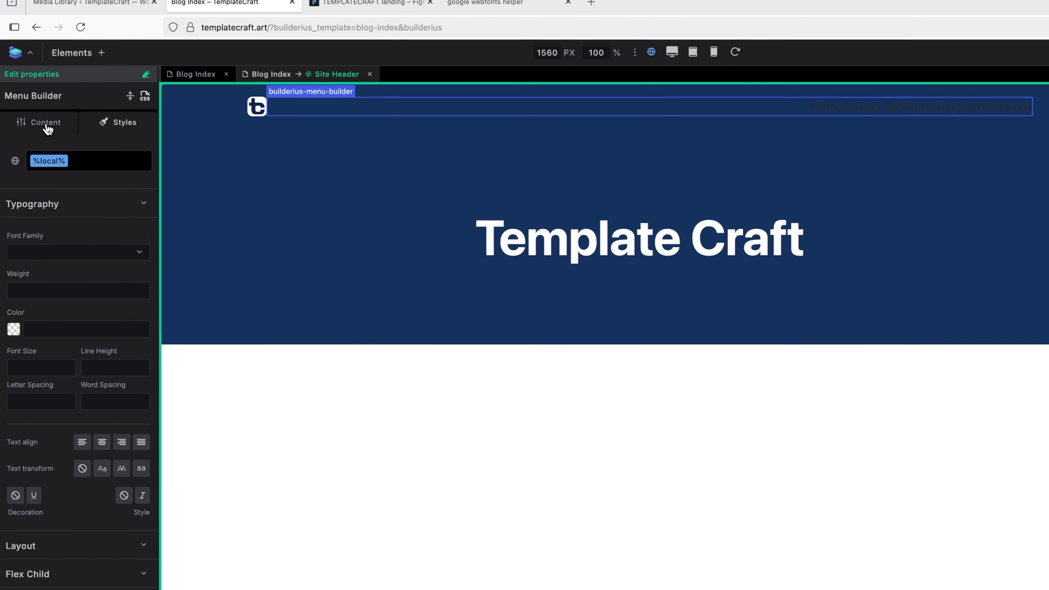
pyautogui.click(48, 128)
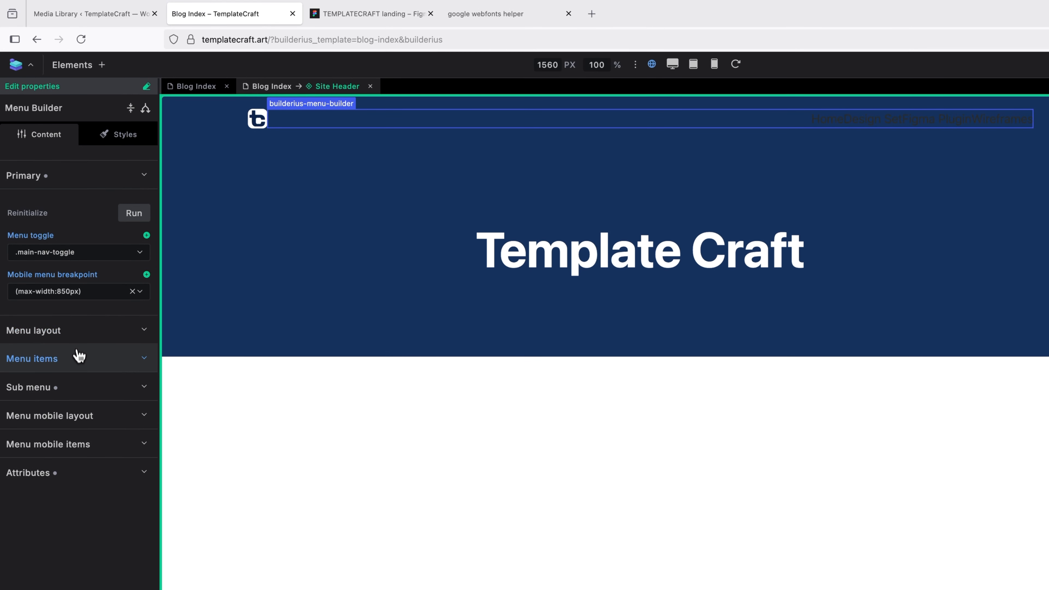
# Open the menu items Color field and check the Design Set text's fill colour in Figma.
pyautogui.click(79, 363)
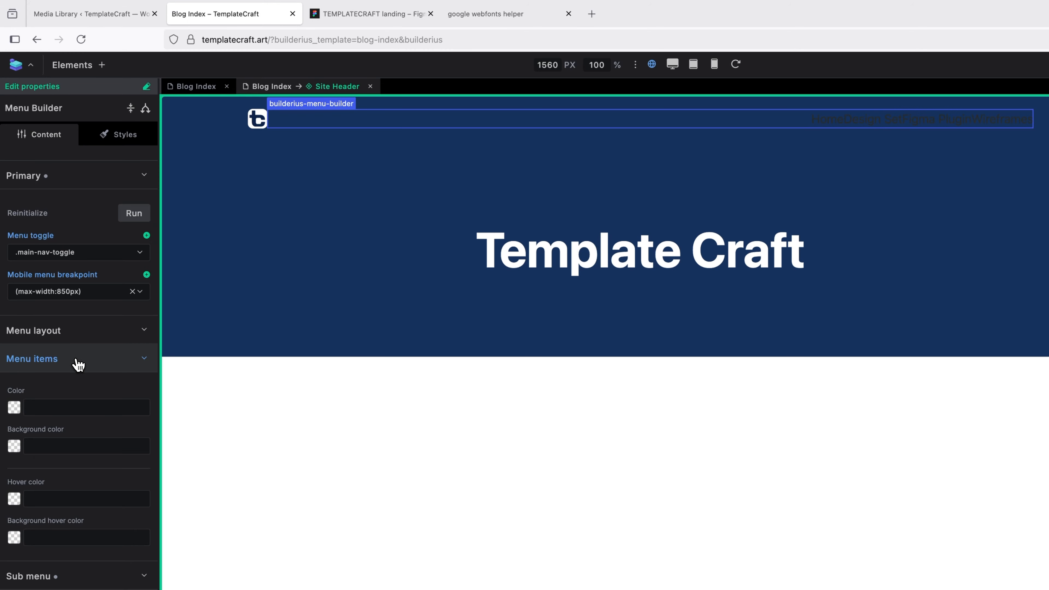
pyautogui.click(63, 407)
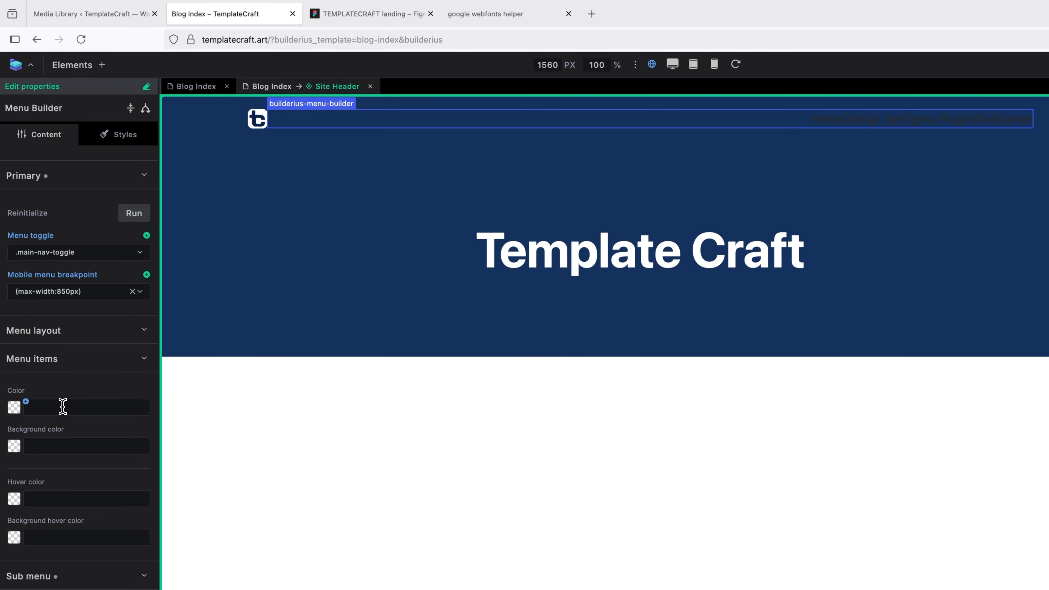
pyautogui.click(63, 407)
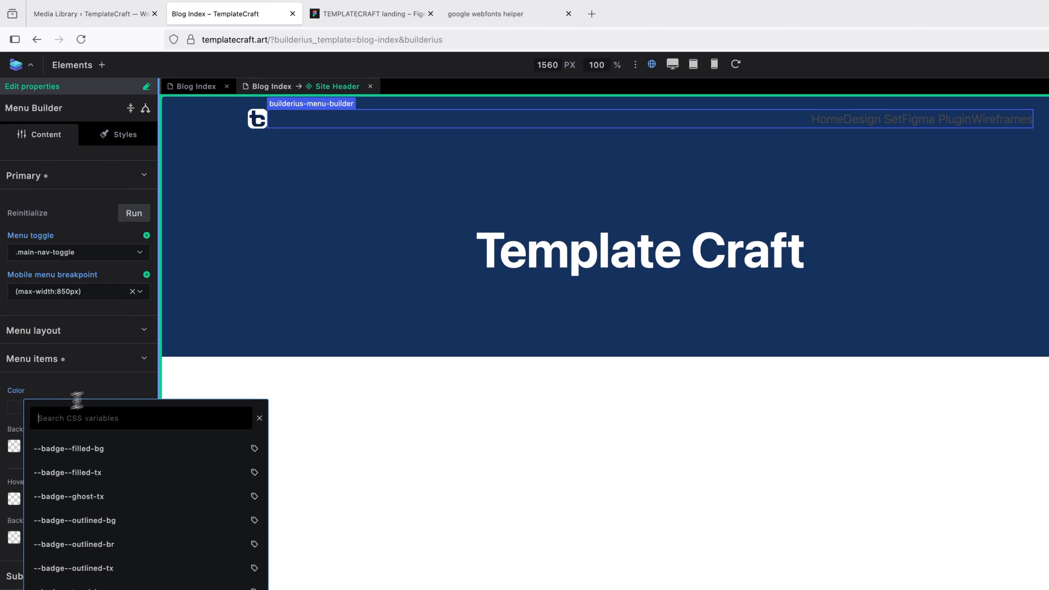
pyautogui.click(337, 14)
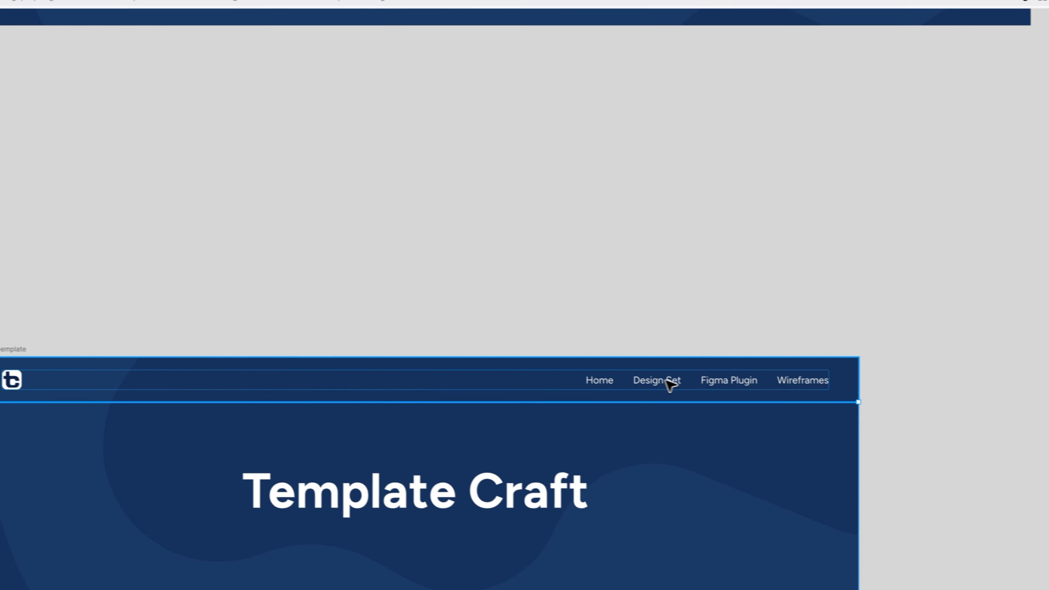
pyautogui.click(956, 426)
pyautogui.click(957, 428)
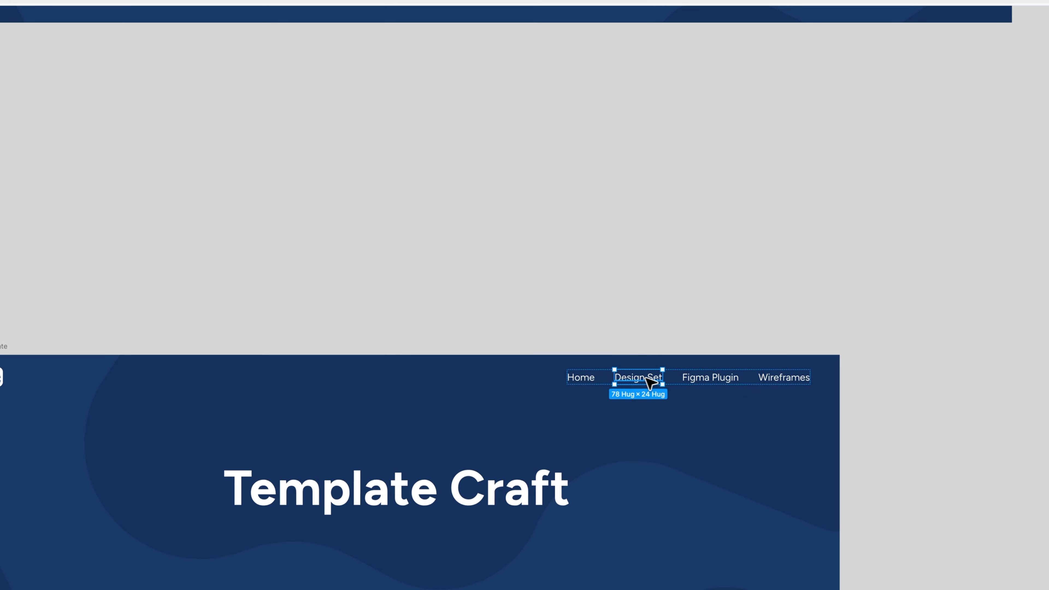
pyautogui.click(973, 363)
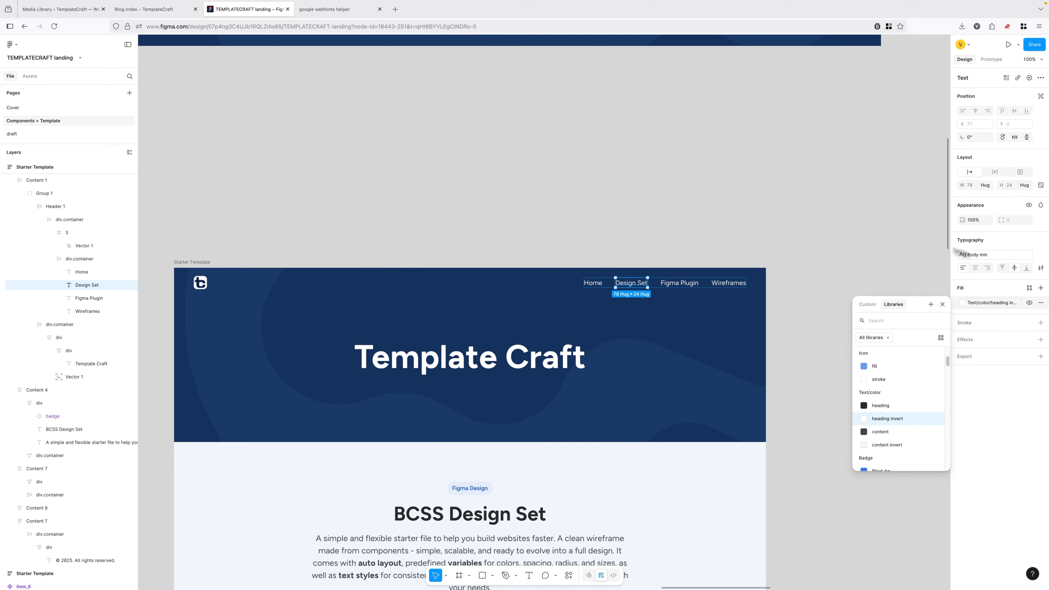
# Search CSS variables for 'inv' and apply --text--color--heading-invert to the menu items.
pyautogui.click(156, 9)
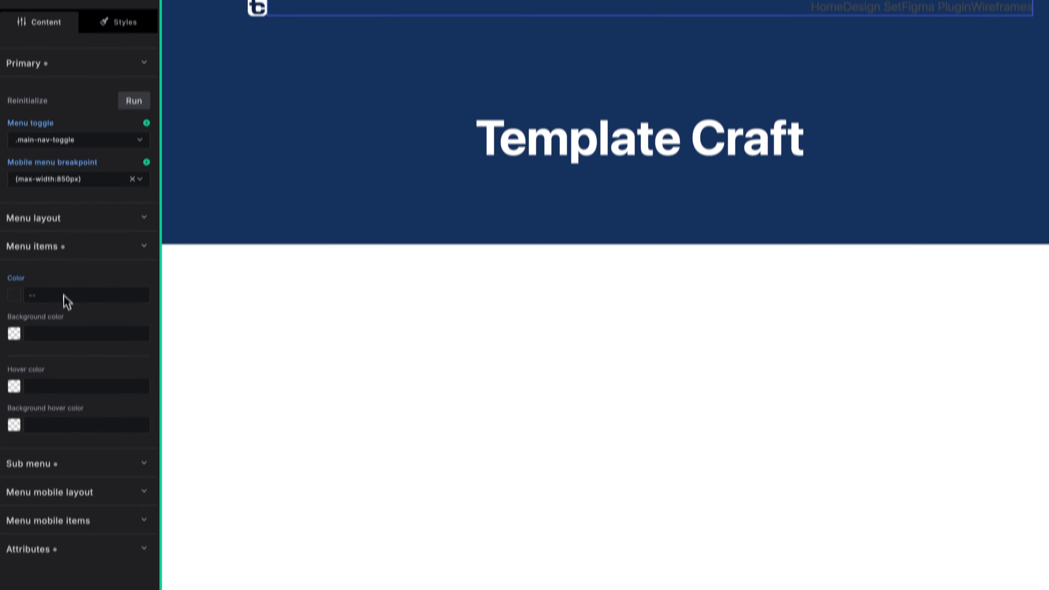
pyautogui.click(63, 260)
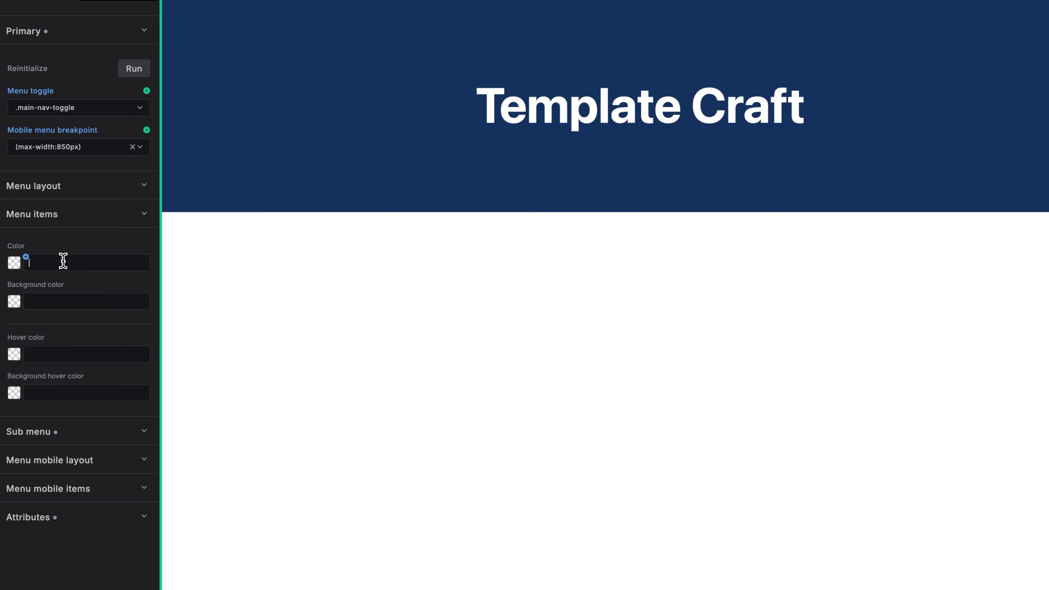
pyautogui.write('inv')
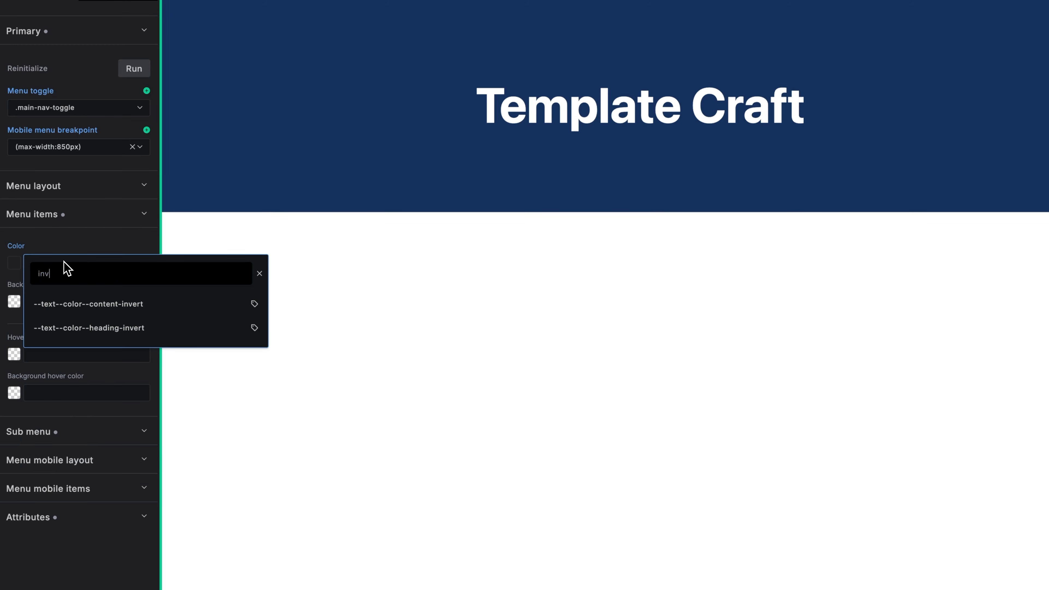
pyautogui.click(138, 330)
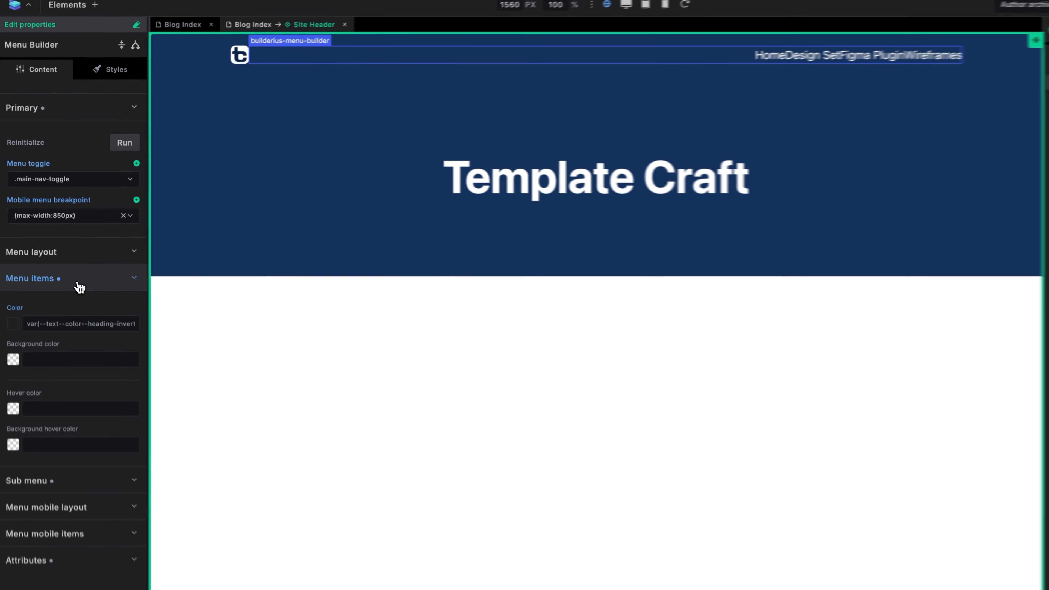
# Collapse Menu items and inspect the Home menu link in the developer tools.
pyautogui.click(58, 246)
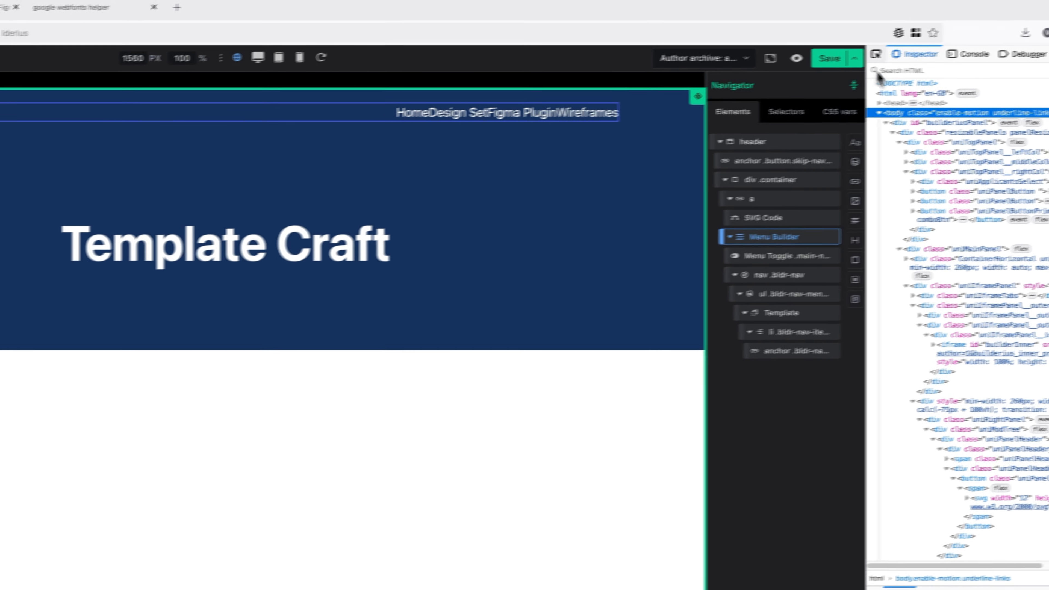
pyautogui.click(876, 54)
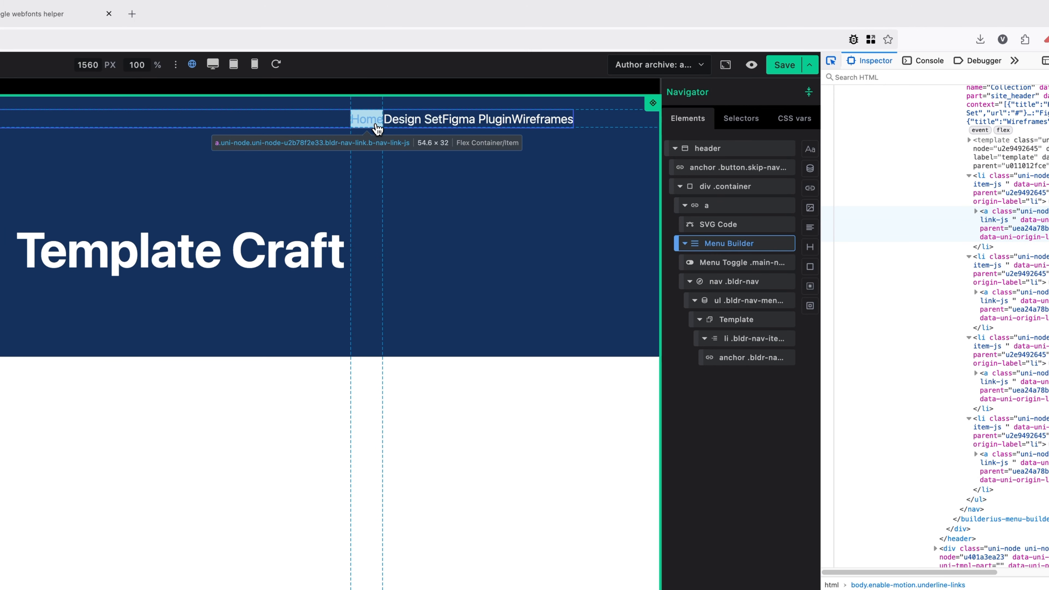
pyautogui.click(410, 113)
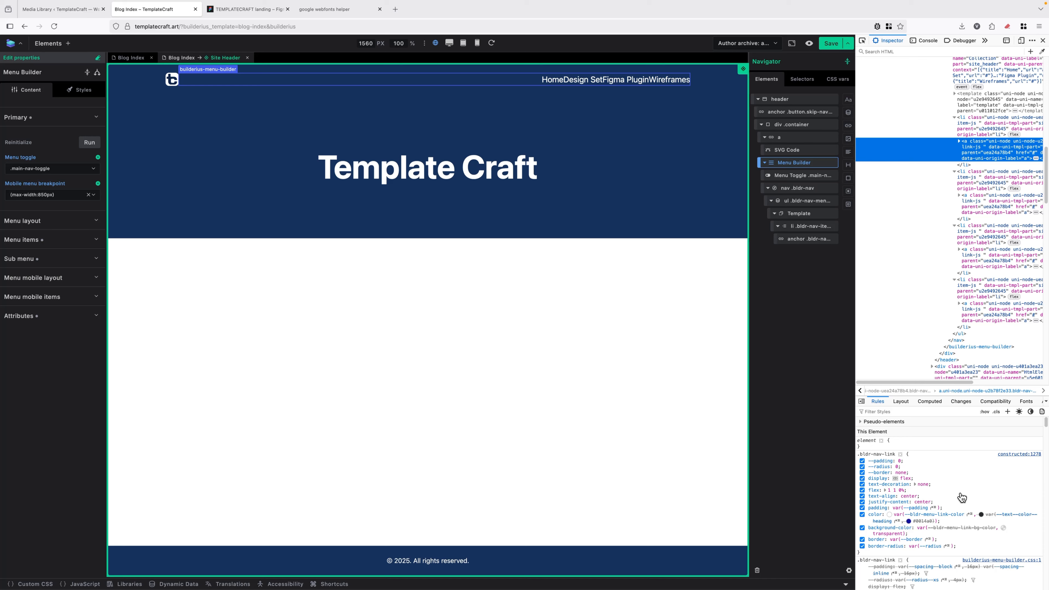
# Find and select the .bldr-nav-link selector name in the Rules pane.
pyautogui.scroll(-3, 962, 498)
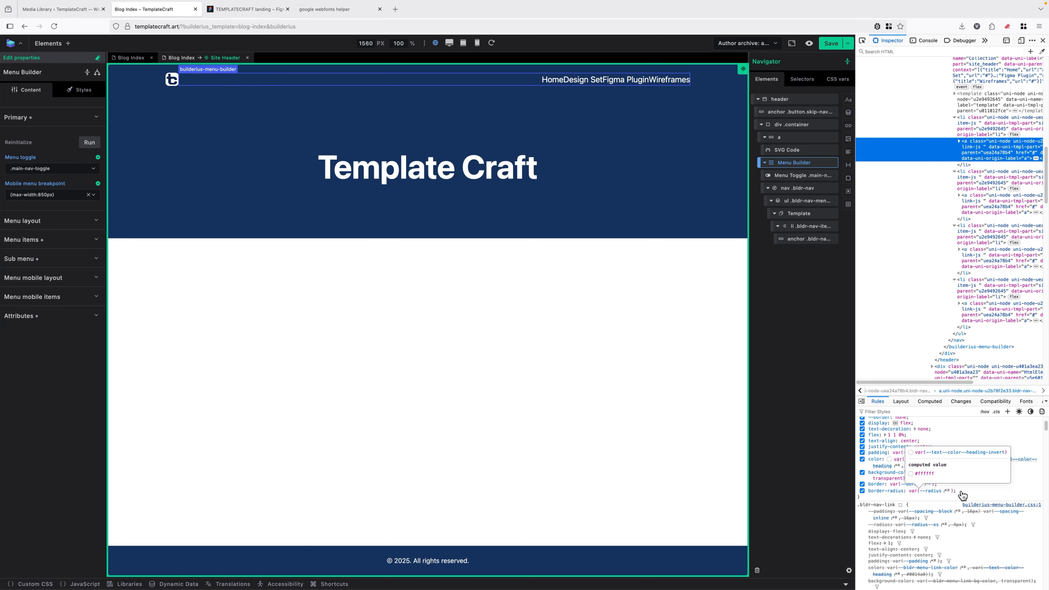
pyautogui.scroll(-2, 966, 534)
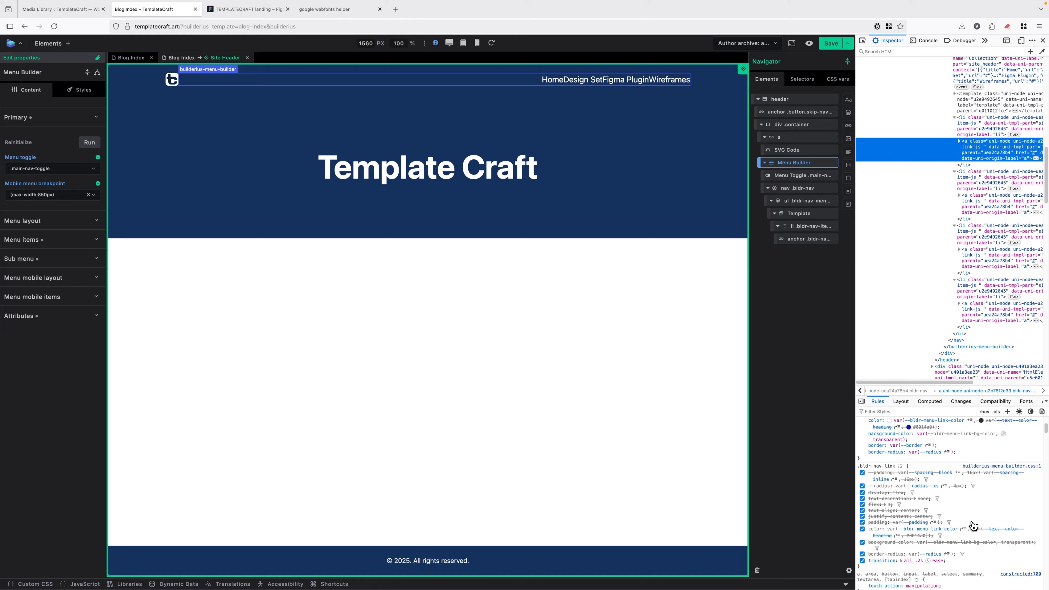
pyautogui.scroll(-3, 973, 526)
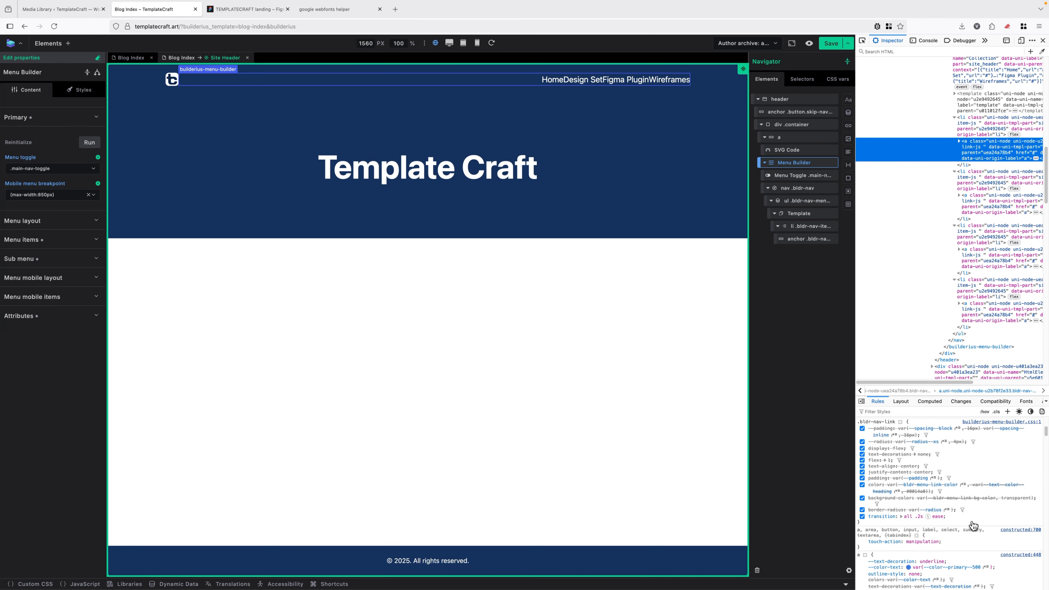
pyautogui.scroll(-1, 974, 526)
pyautogui.scroll(8, 974, 525)
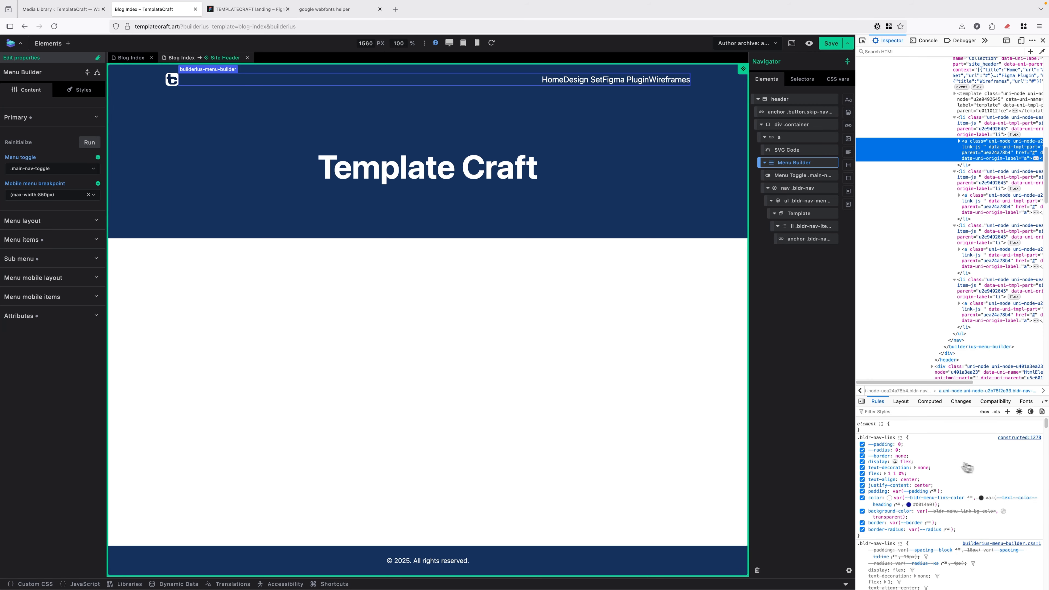
pyautogui.moveTo(893, 437); pyautogui.dragTo(870, 438)
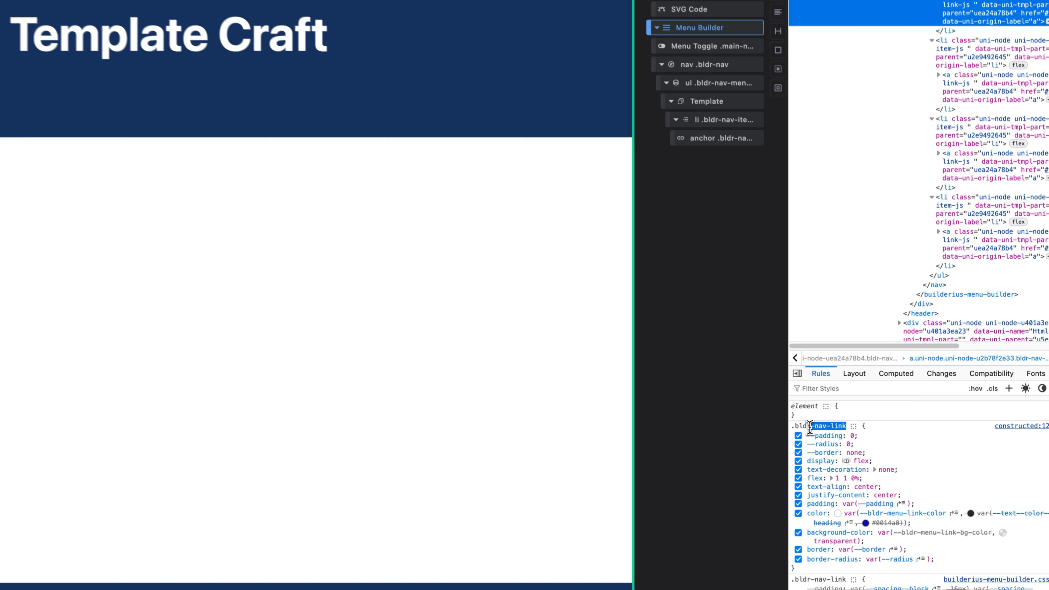
pyautogui.moveTo(810, 427); pyautogui.dragTo(791, 428)
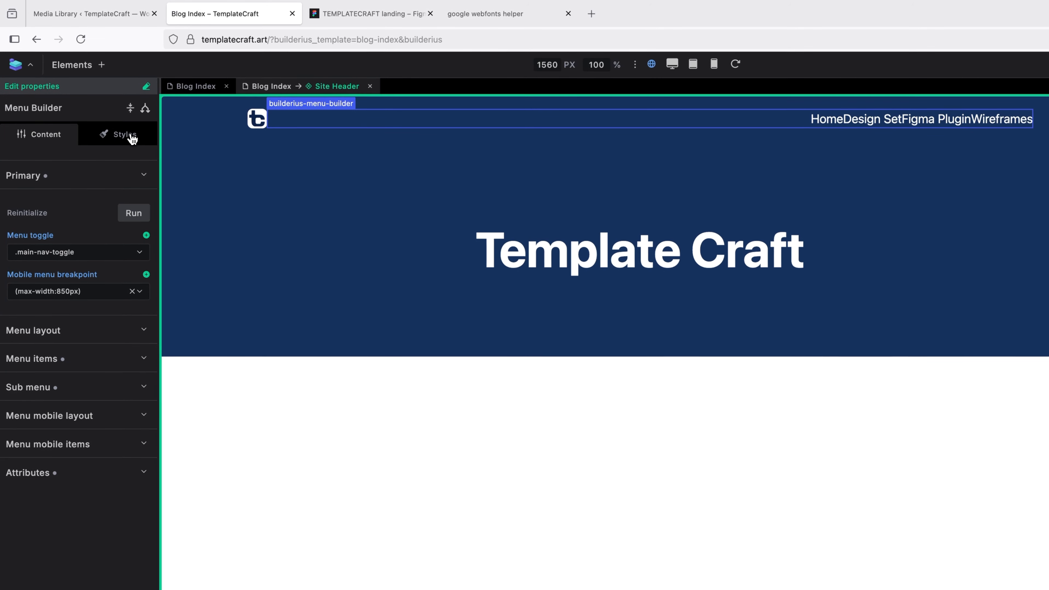
# In the menu's custom CSS, type .bldr-nav-link { on a new line below the link-colour declaration.
pyautogui.click(124, 135)
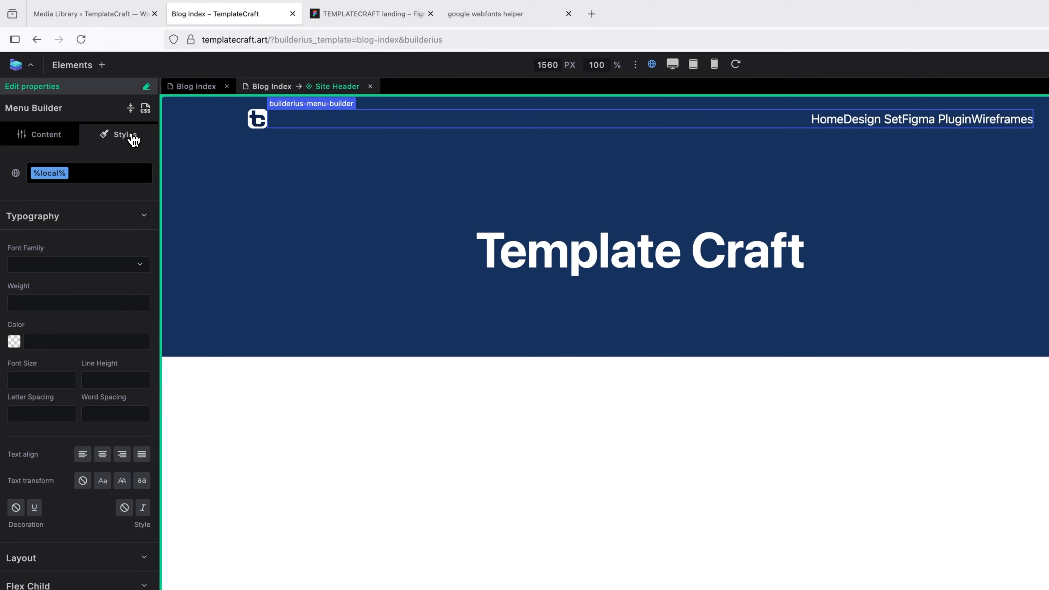
pyautogui.click(145, 108)
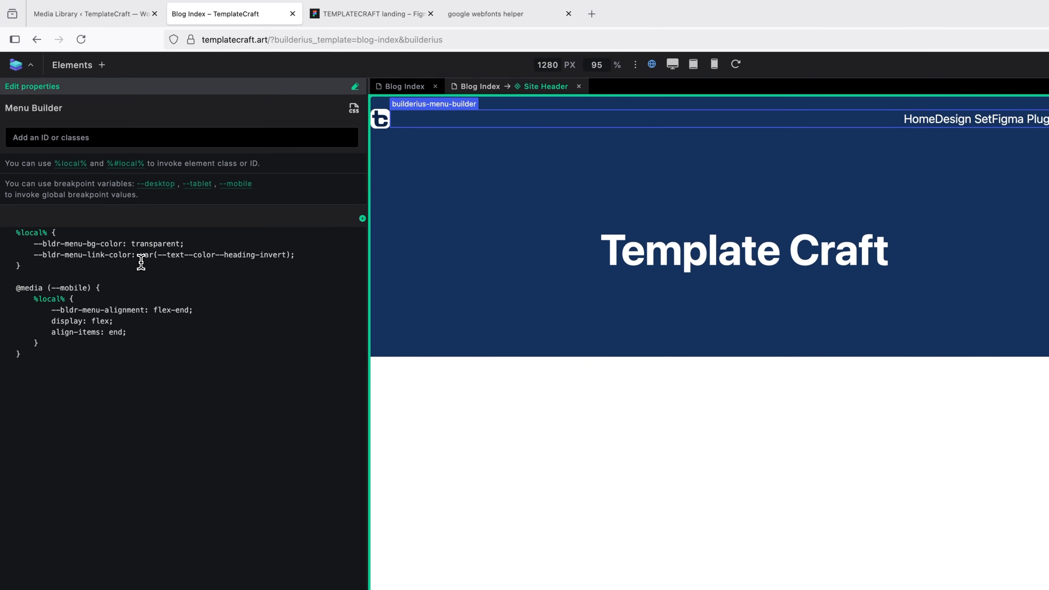
pyautogui.click(310, 255)
pyautogui.moveTo(31, 233)
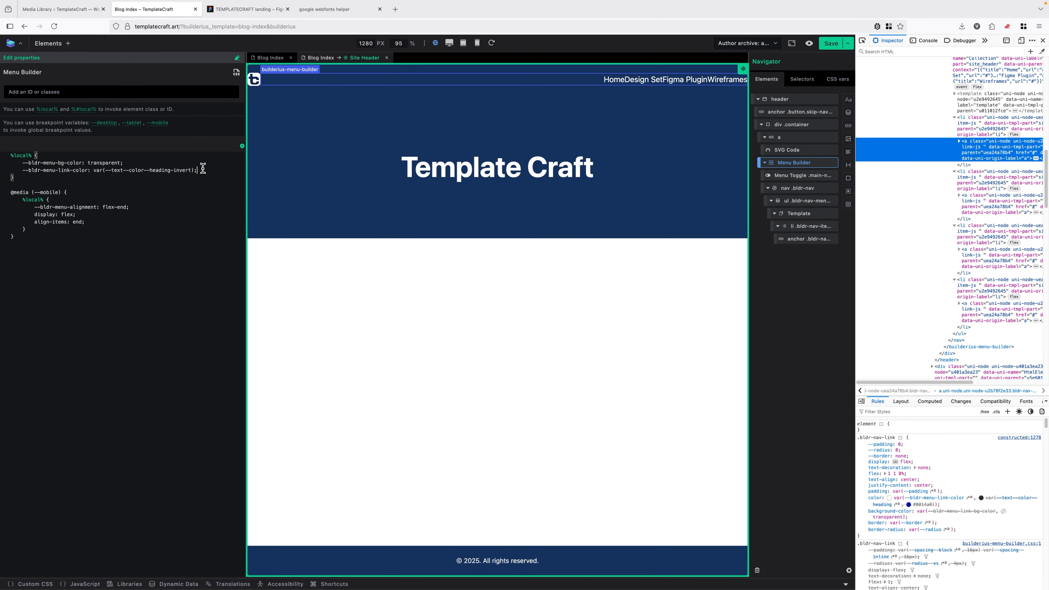
pyautogui.press('Return')
pyautogui.press('Return')
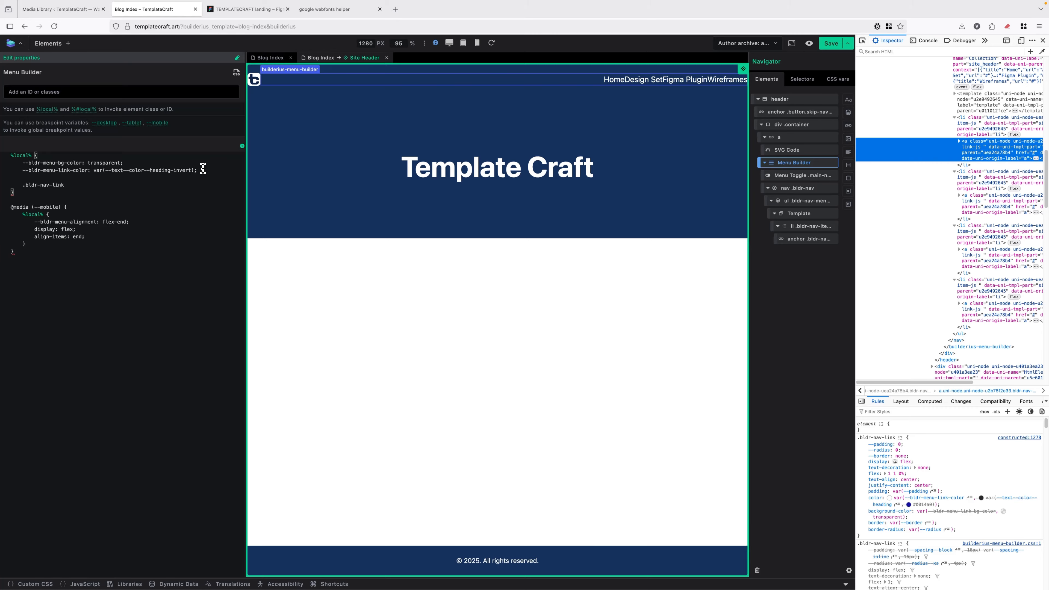
pyautogui.write('.bldr-nav-link {')
pyautogui.press('Return')
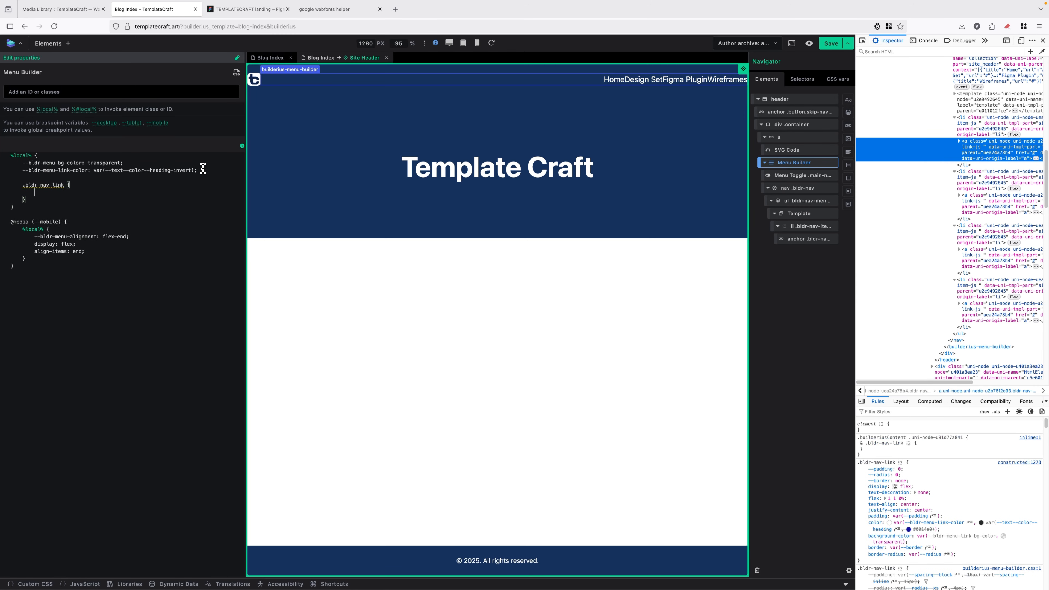
# Tidy the .bldr-nav-link selector and indent the empty line inside the rule.
pyautogui.click(24, 185)
pyautogui.write('a')
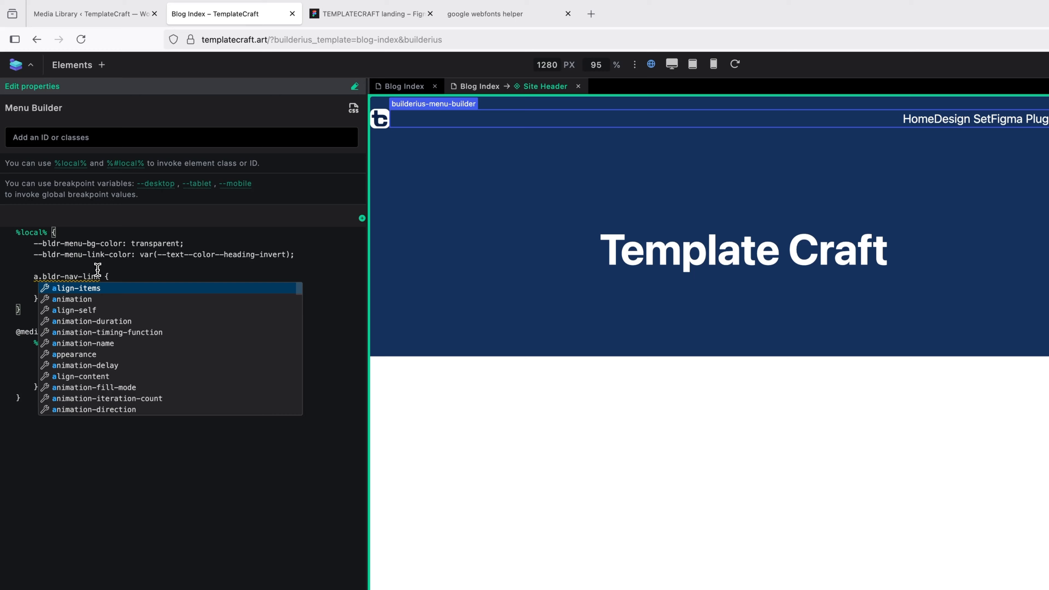
pyautogui.click(91, 290)
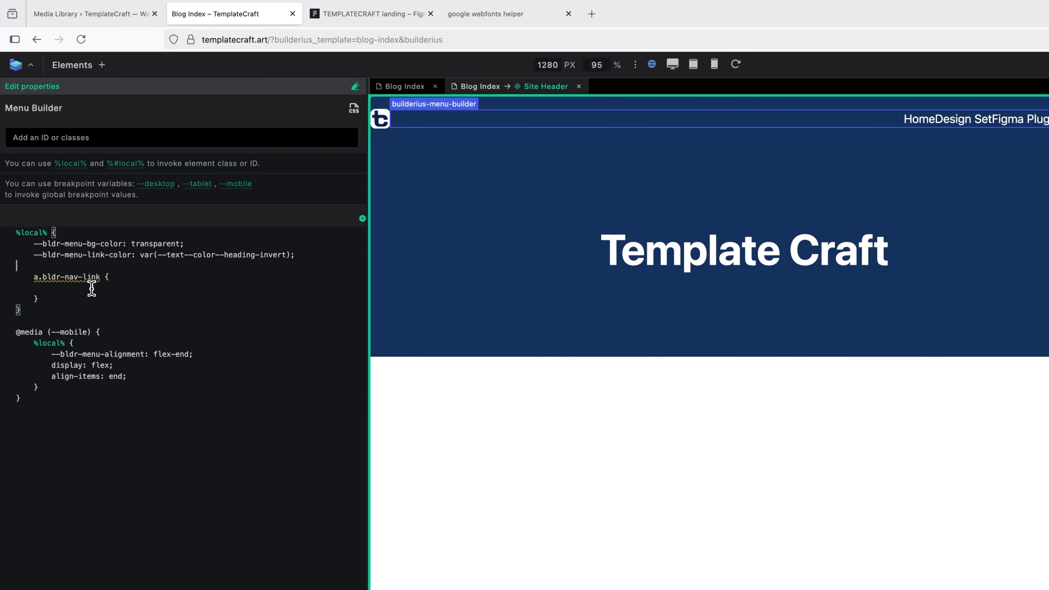
pyautogui.doubleClick(41, 277)
pyautogui.press('BackSpace')
pyautogui.click(77, 286)
pyautogui.press('Tab')
pyautogui.press('Tab')
# Read Figma's Body min text style (Figtree Regular 16, 150% line height), then return to Builderius.
pyautogui.click(388, 17)
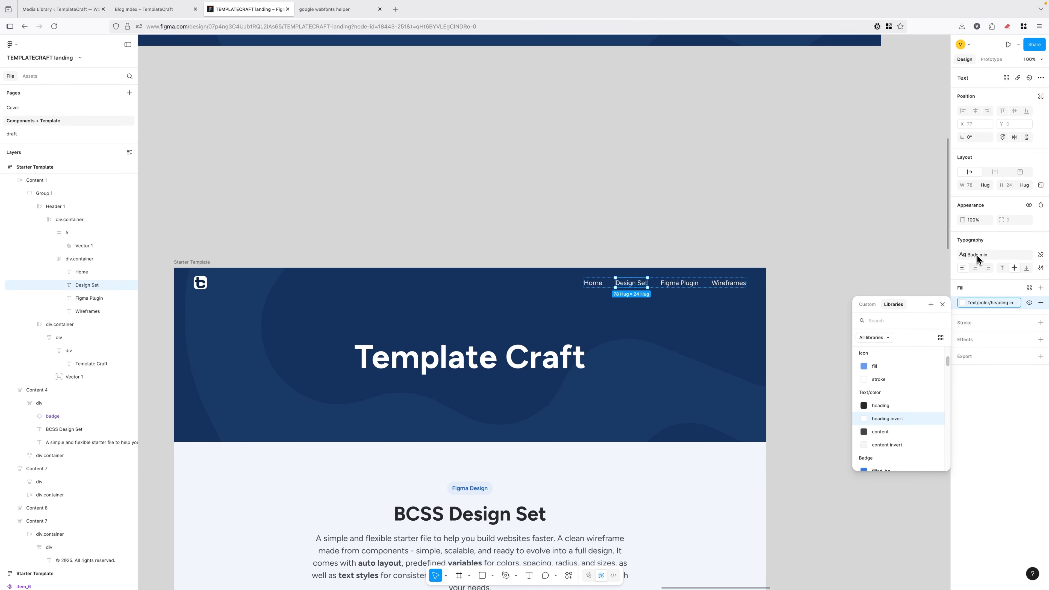
pyautogui.click(977, 254)
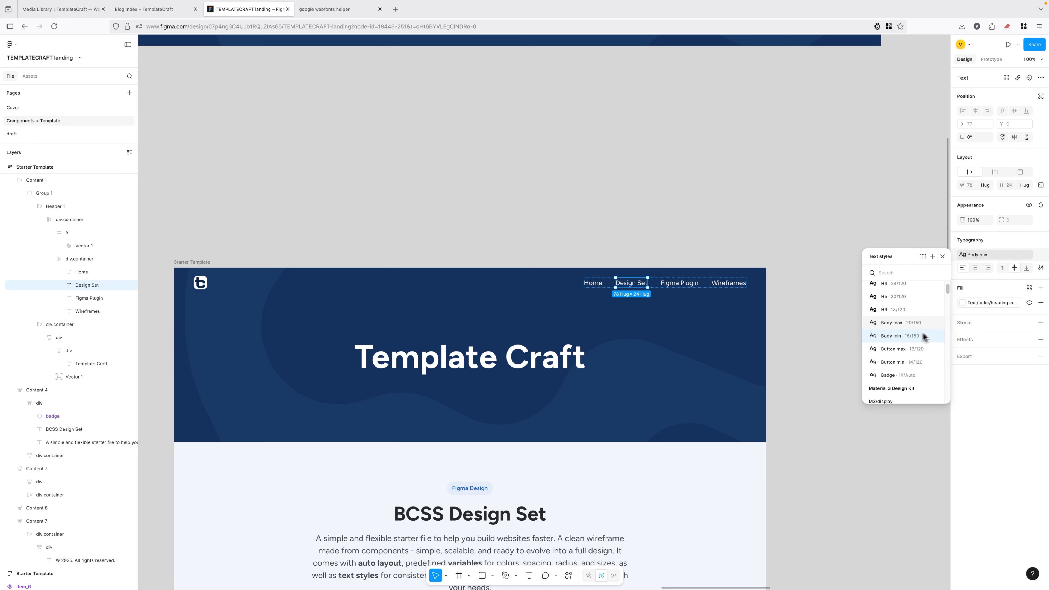
pyautogui.click(1002, 387)
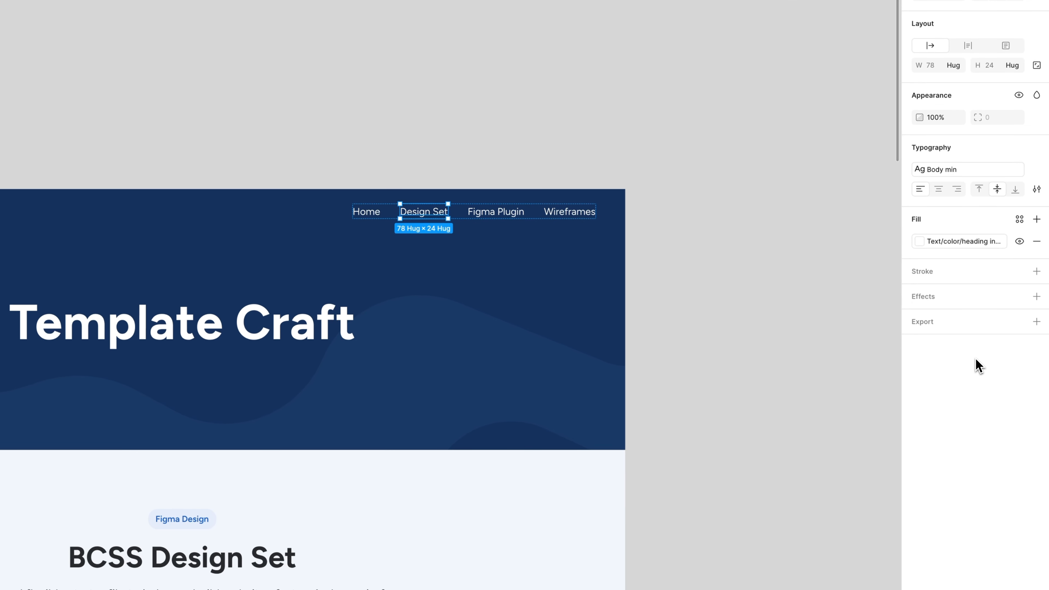
pyautogui.click(952, 171)
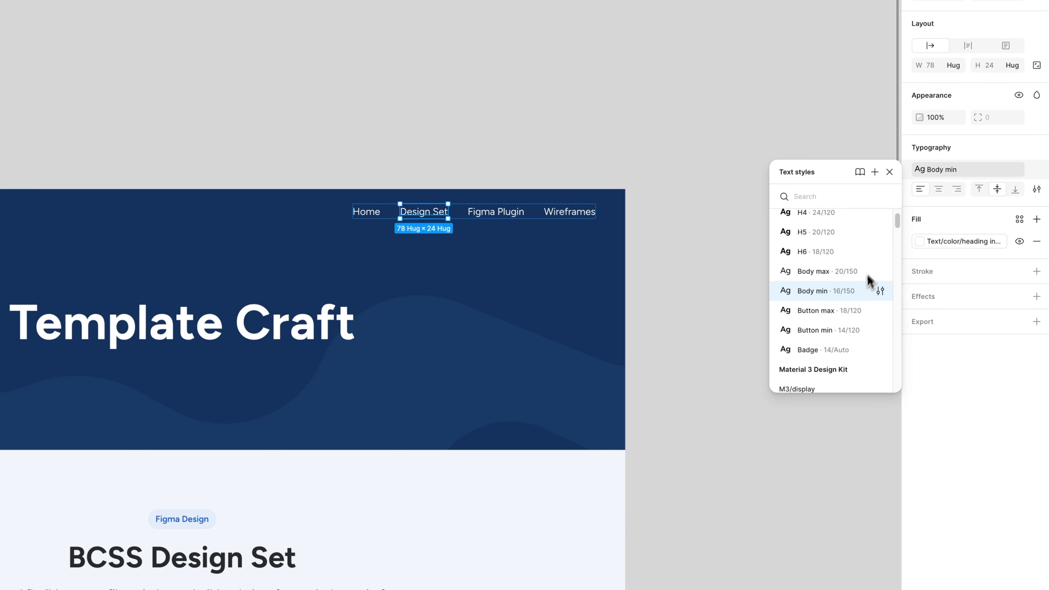
pyautogui.click(881, 291)
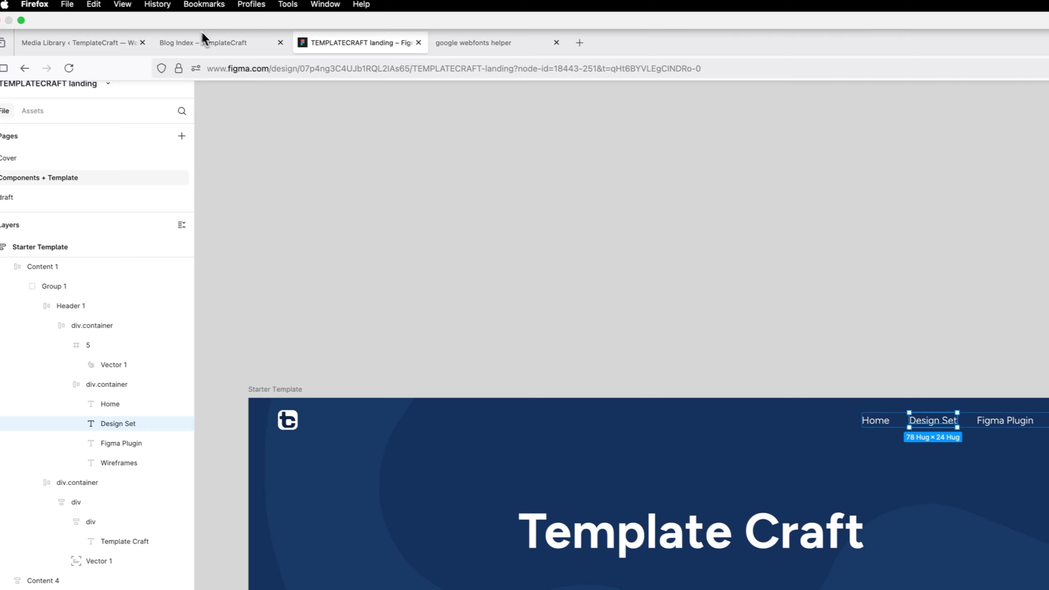
pyautogui.click(220, 44)
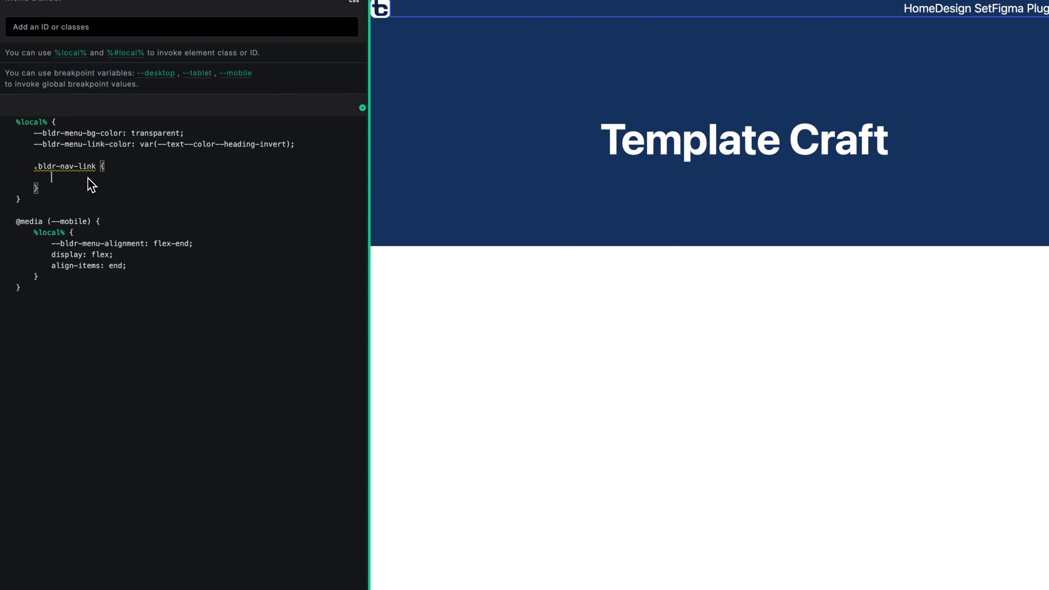
# Add font-weight: 400; and font-size: var(--text--size--content-min) to the .bldr-nav-link rule.
pyautogui.write('font-weight: ')
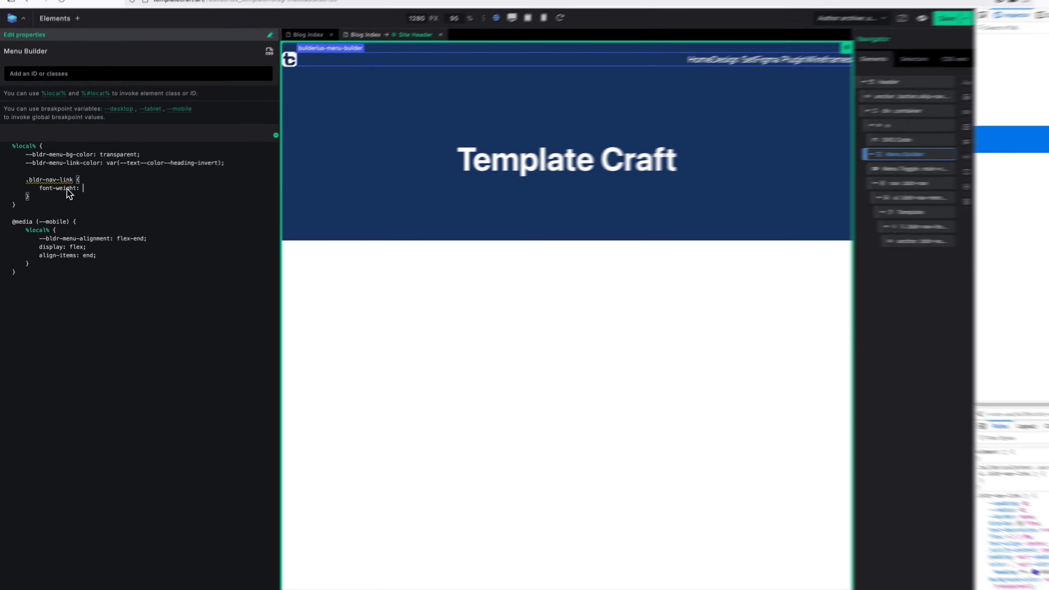
pyautogui.write('400;')
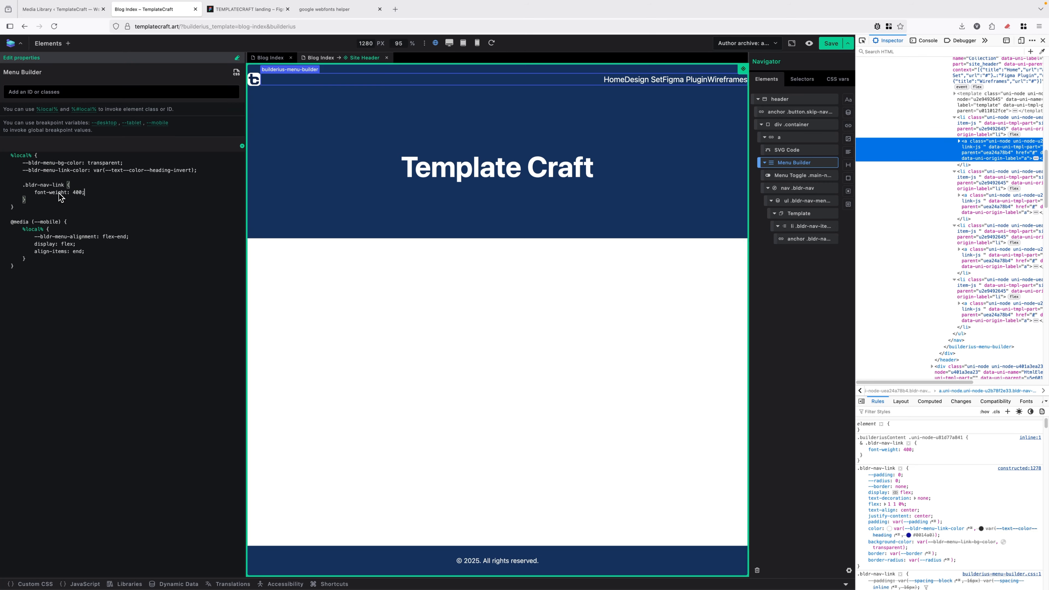
pyautogui.press('Return')
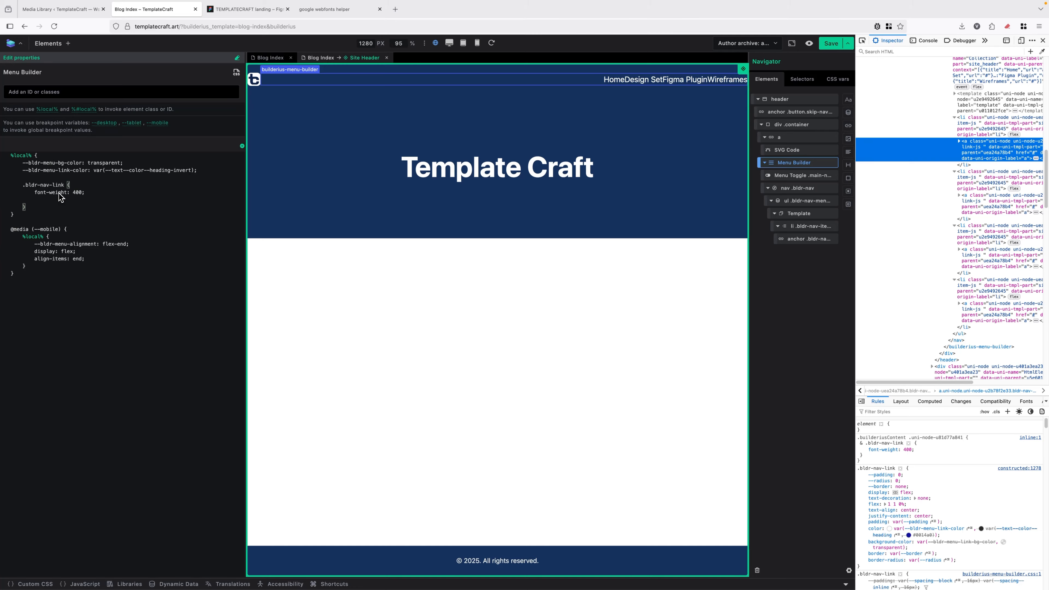
pyautogui.write('font-siz')
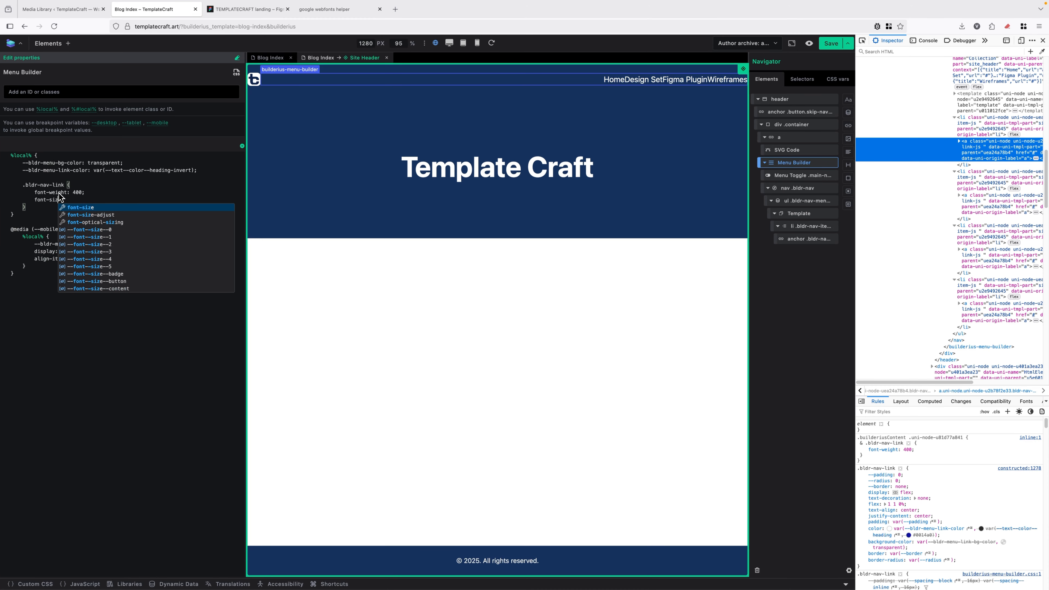
pyautogui.write('e: --')
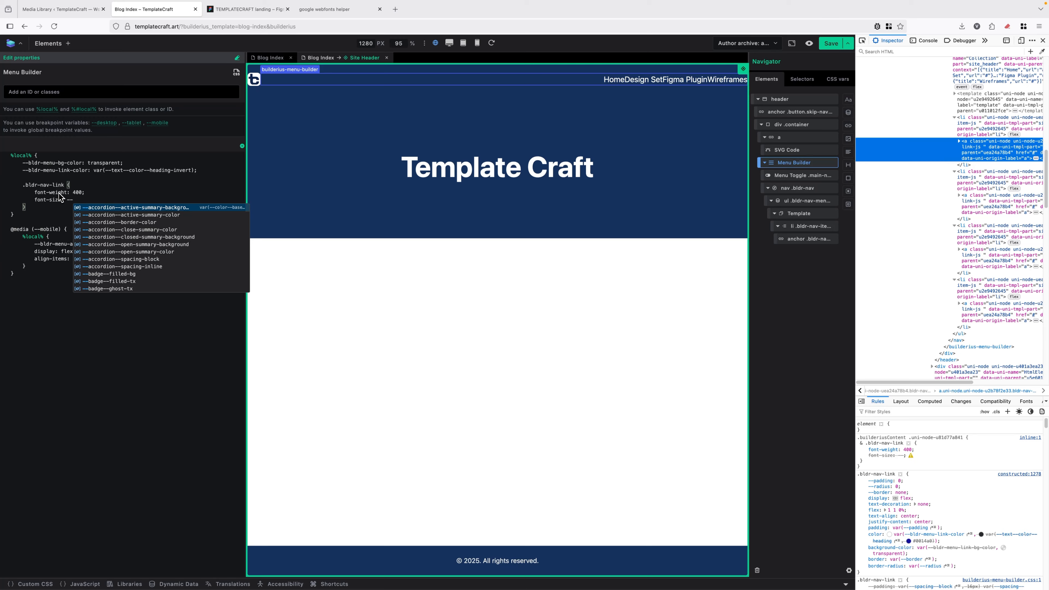
pyautogui.write('cont')
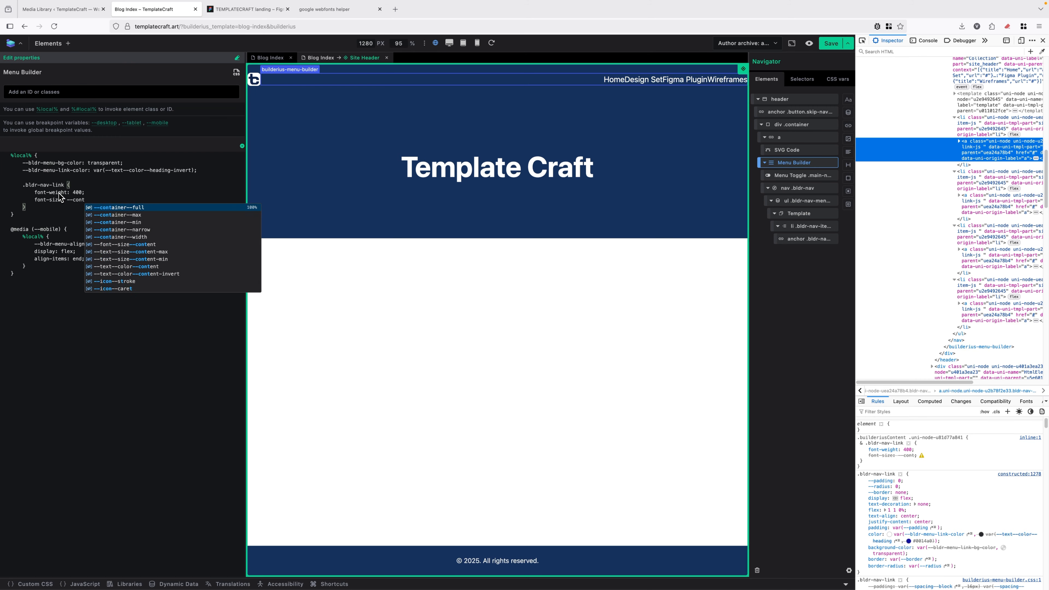
pyautogui.press('Down')
pyautogui.press('Down')
pyautogui.press('Down')
pyautogui.press('Down')
pyautogui.press('Down')
pyautogui.press('Down')
pyautogui.press('Down')
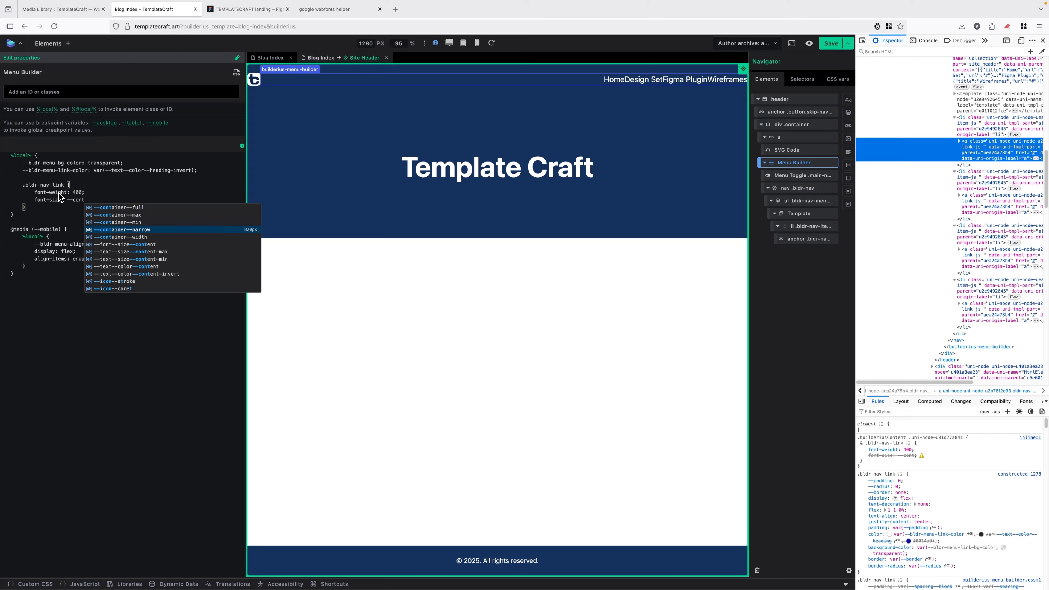
pyautogui.press('Return')
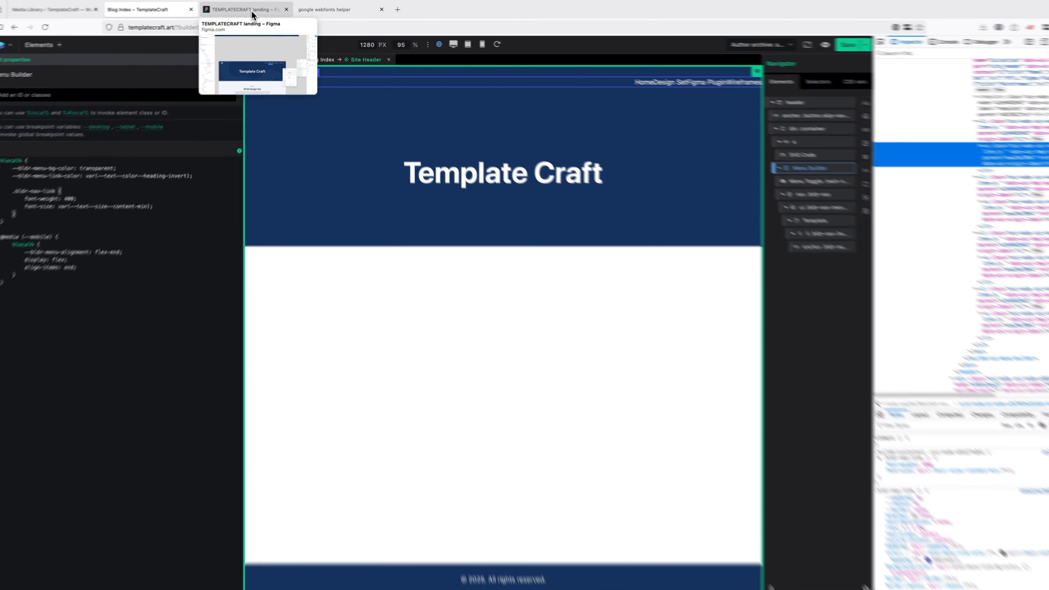
# In Figma, confirm the nav auto-layout gap is the 3xl (32) spacing variable, then return to Builderius.
pyautogui.click(254, 15)
pyautogui.click(428, 373)
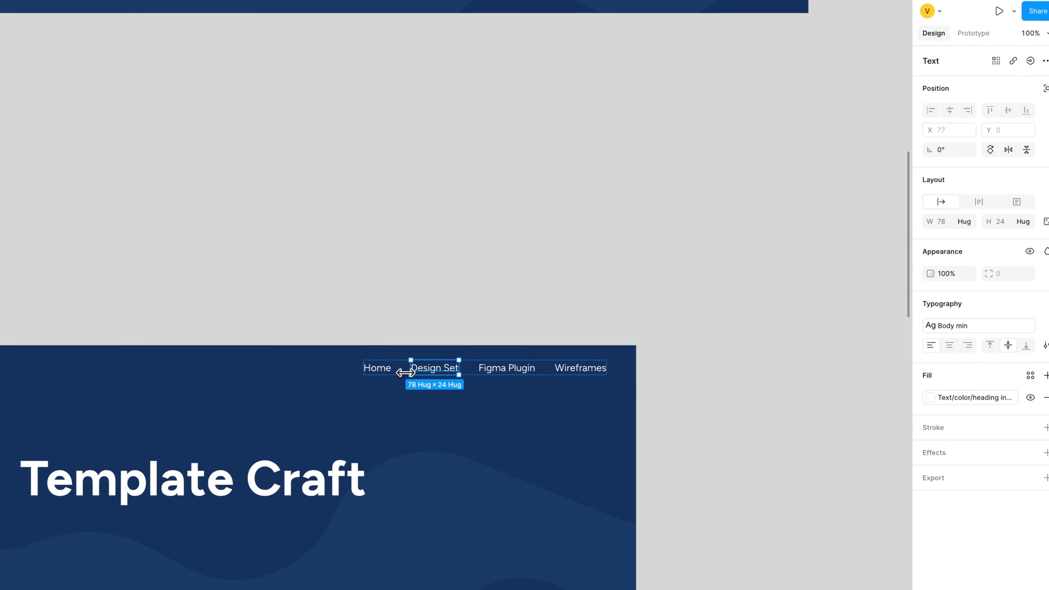
pyautogui.scroll(4, 418, 372)
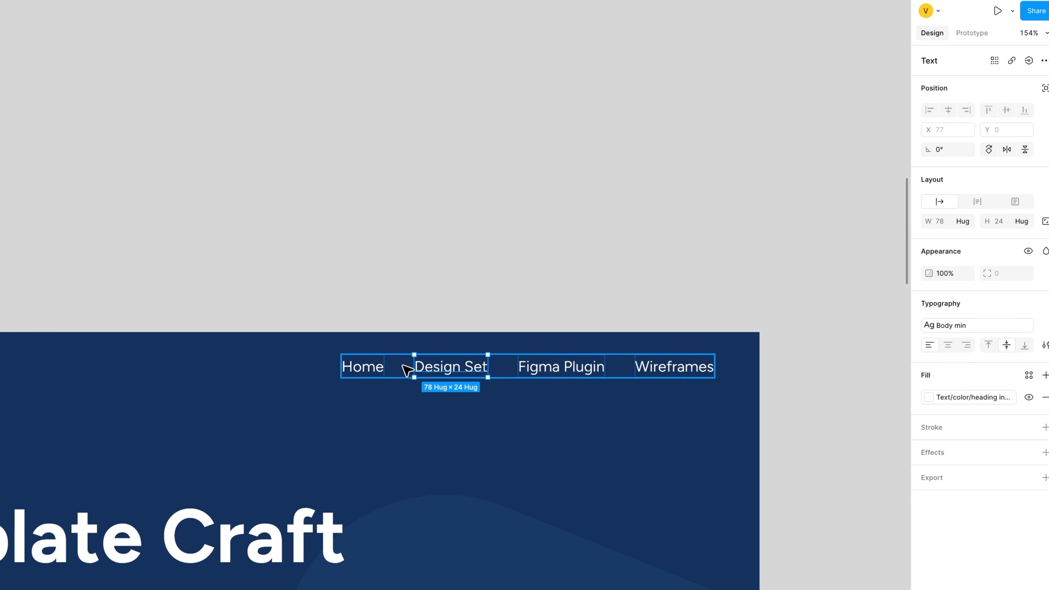
pyautogui.click(406, 374)
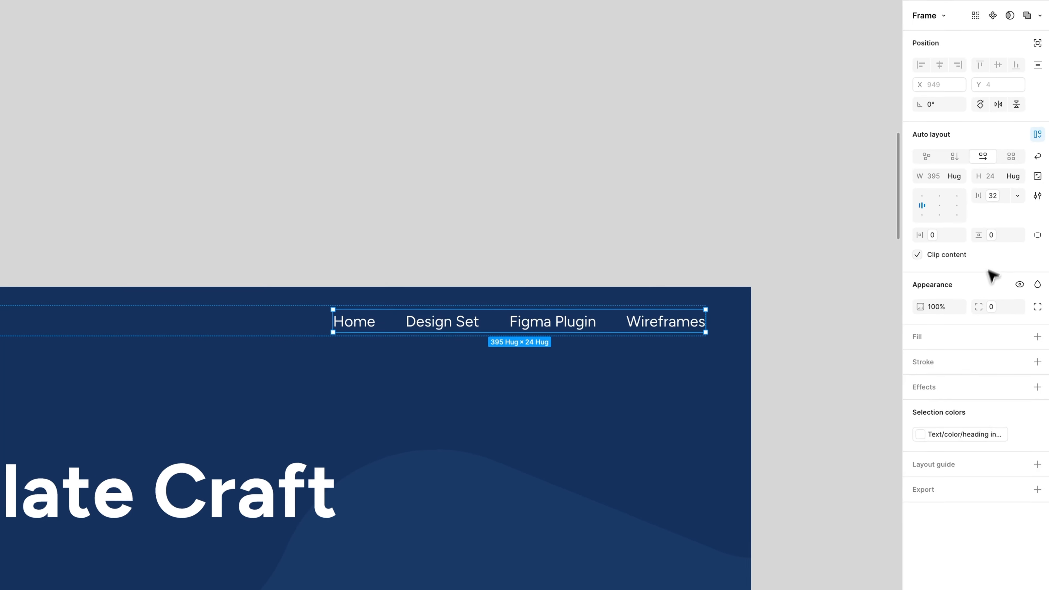
pyautogui.click(996, 196)
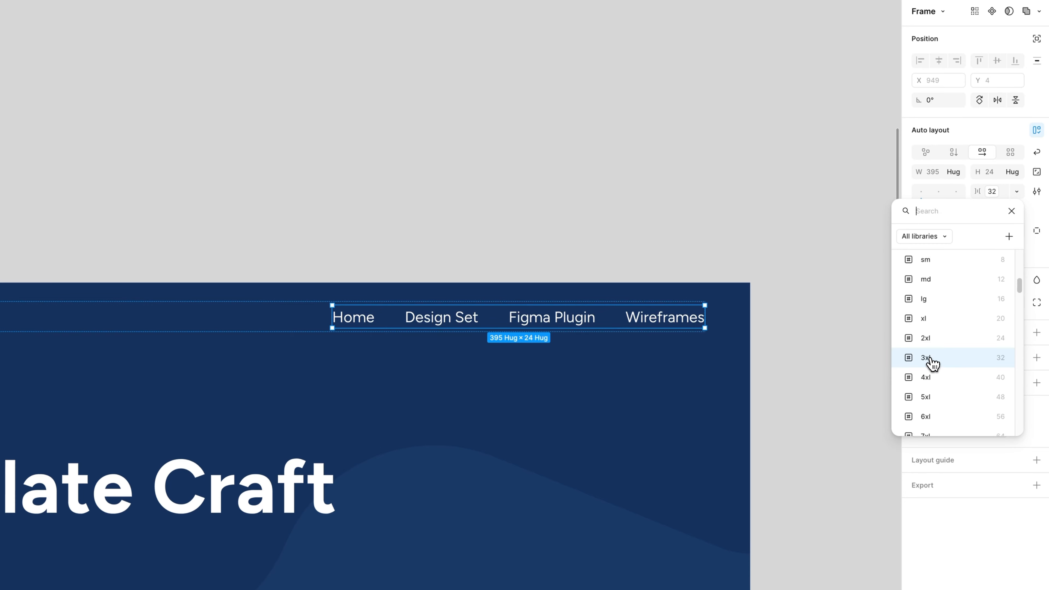
pyautogui.scroll(2, 938, 359)
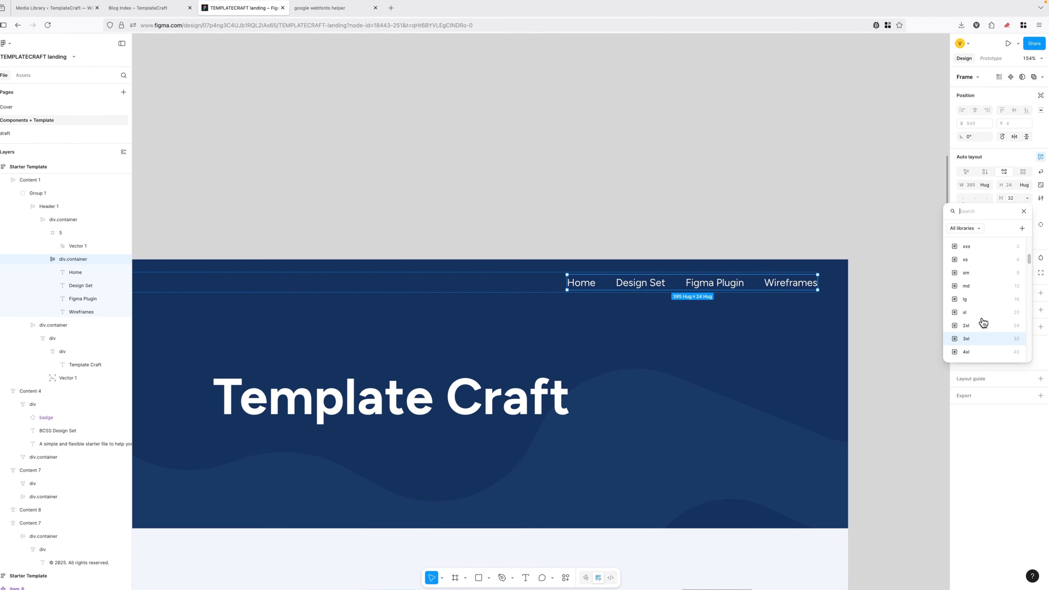
pyautogui.scroll(2, 984, 322)
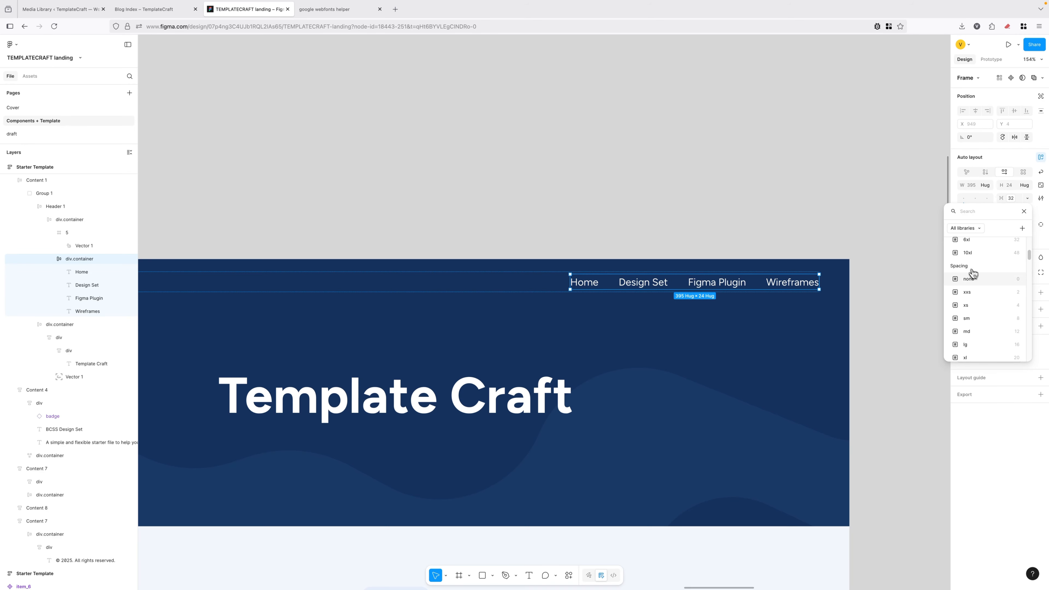
pyautogui.scroll(-2, 982, 317)
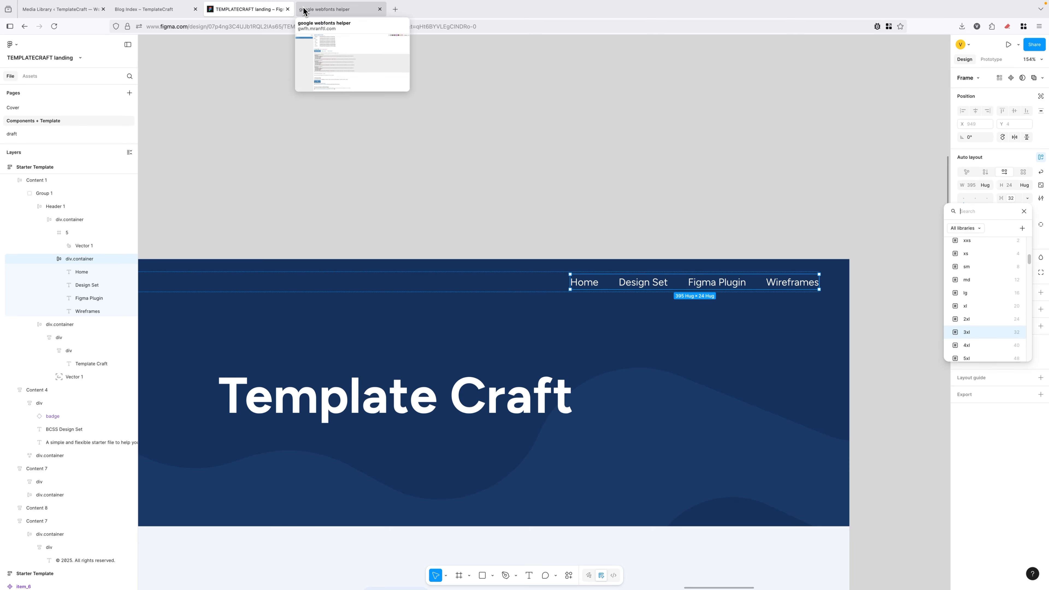
pyautogui.click(177, 9)
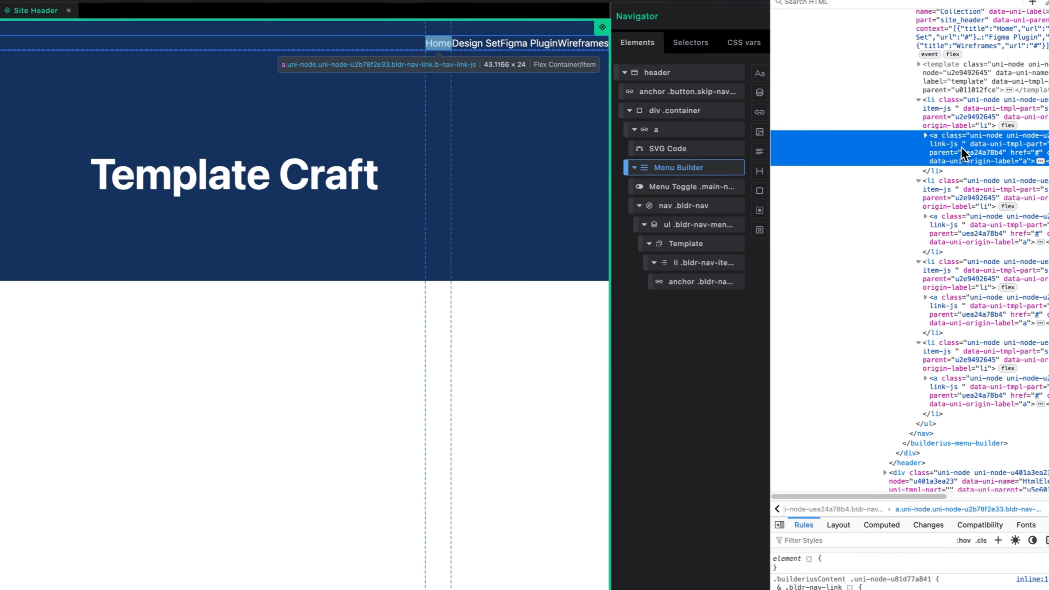
# Add --bldr-menu-gap: var(--spacing--3xl) to the menu CSS, save, and close the Site Header.
pyautogui.click(941, 158)
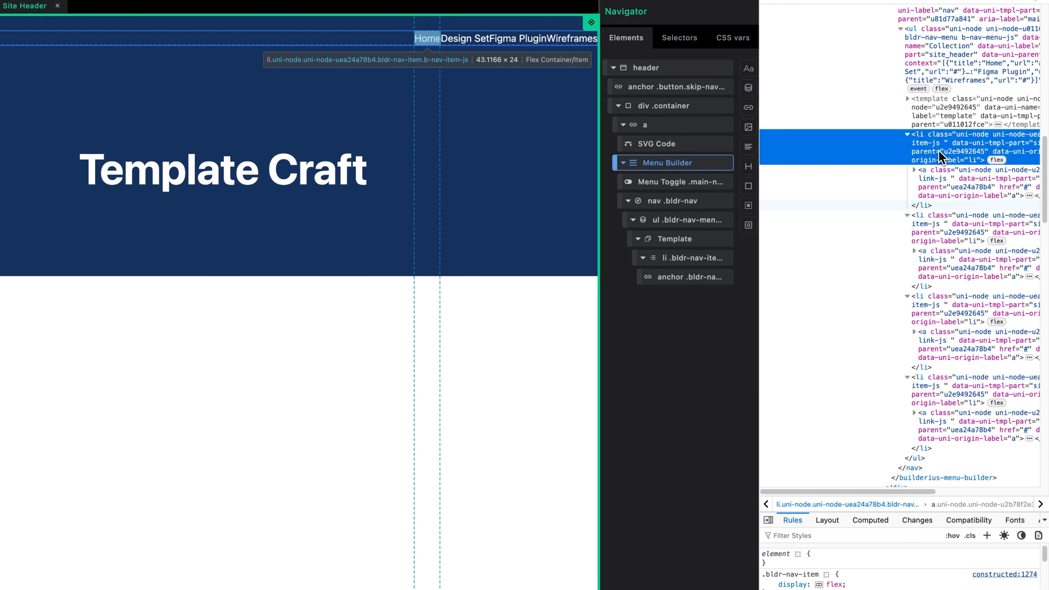
pyautogui.click(941, 59)
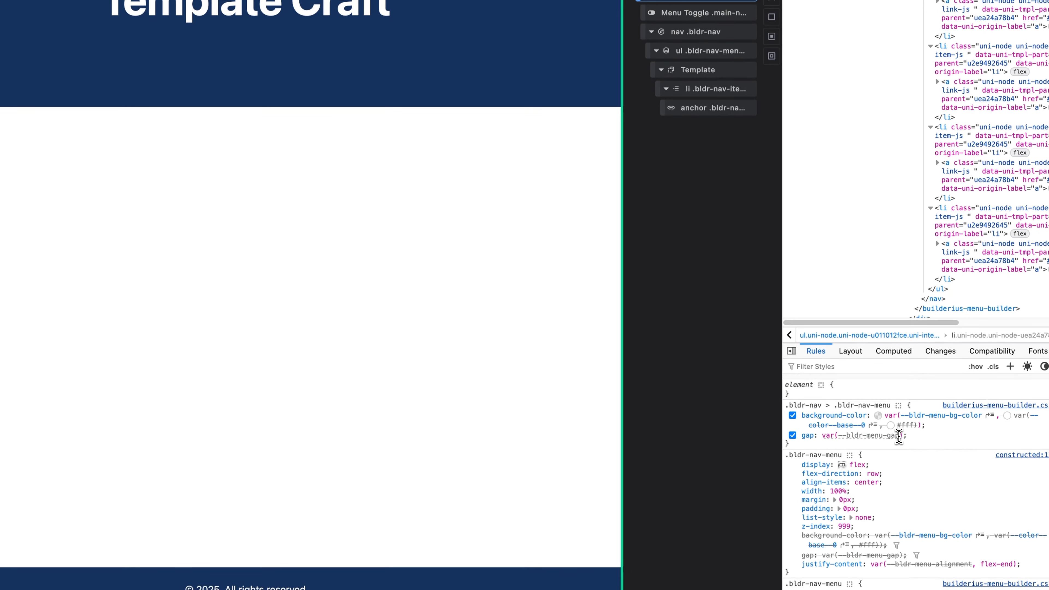
pyautogui.moveTo(900, 436); pyautogui.dragTo(843, 438)
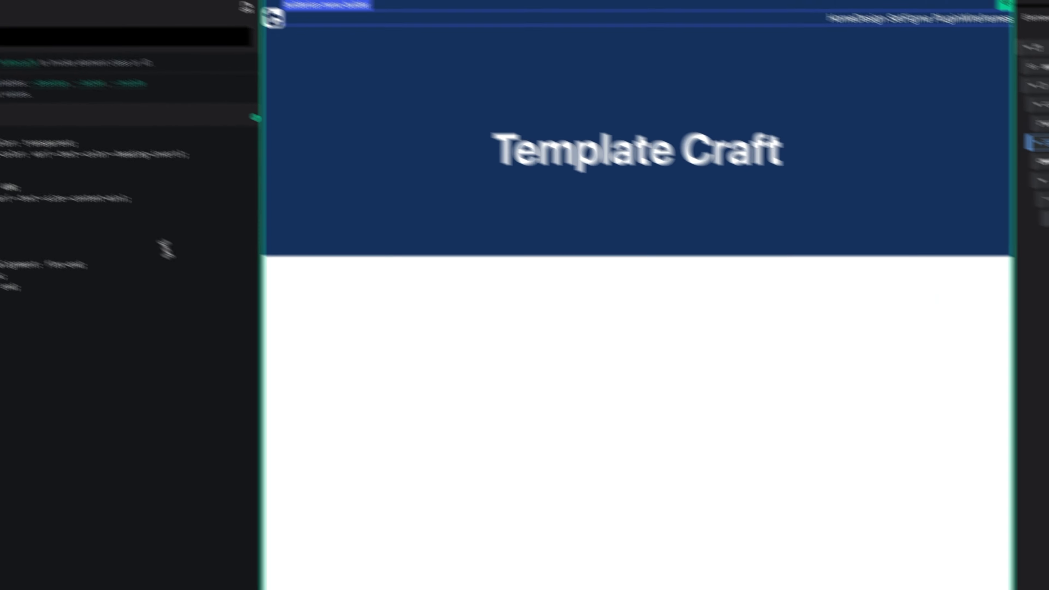
pyautogui.press('Return')
pyautogui.write('--bldr-menu-gap: ')
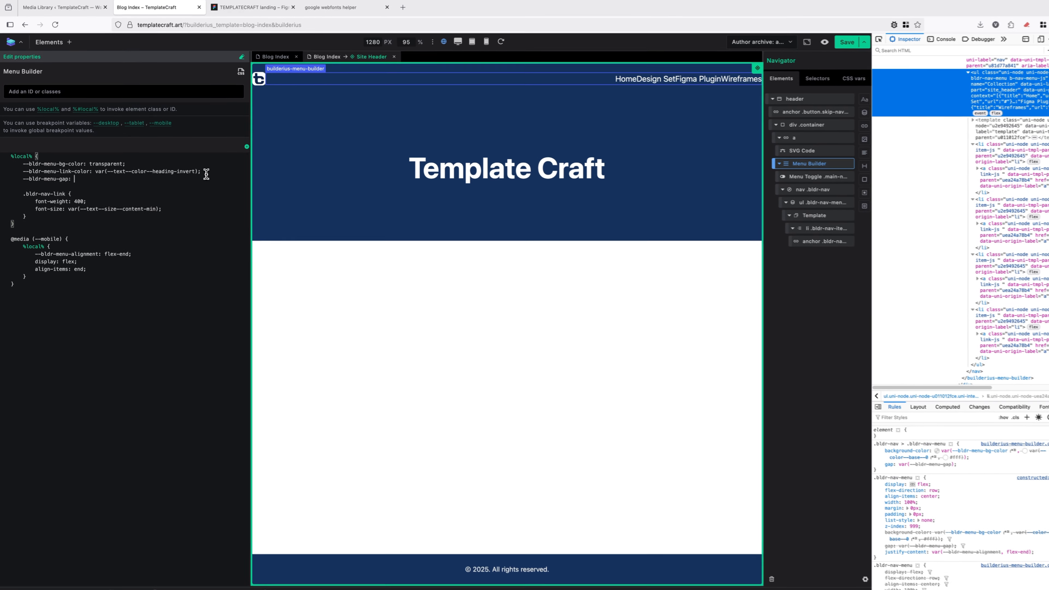
pyautogui.write('--')
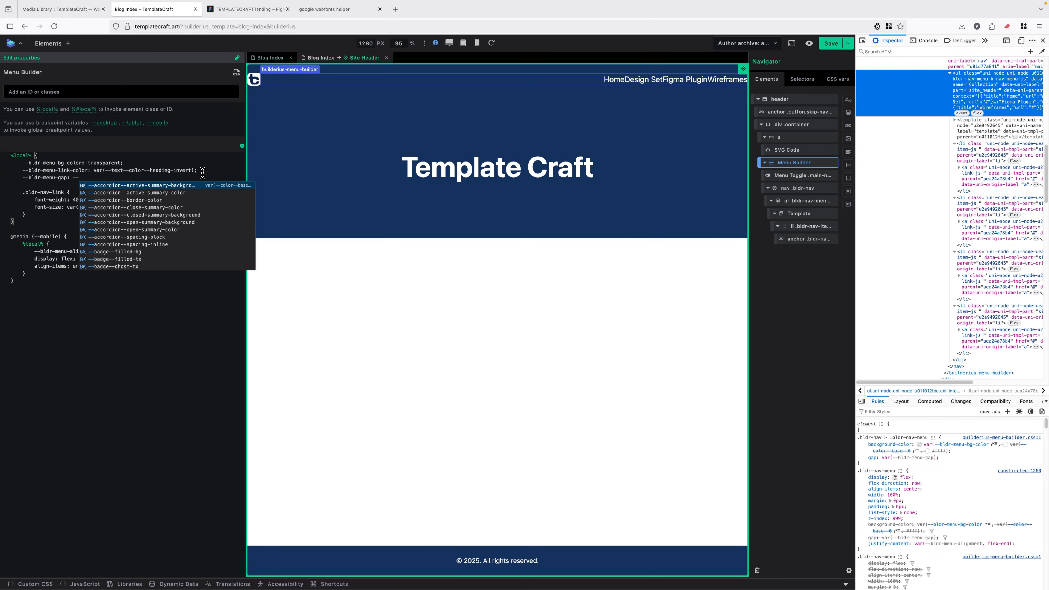
pyautogui.write('spacing')
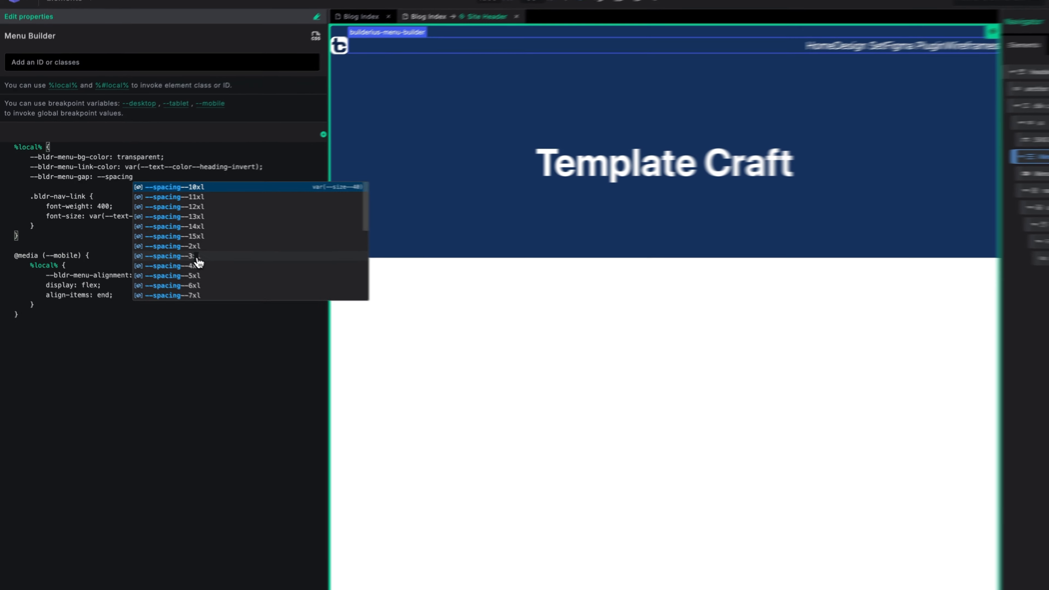
pyautogui.click(149, 237)
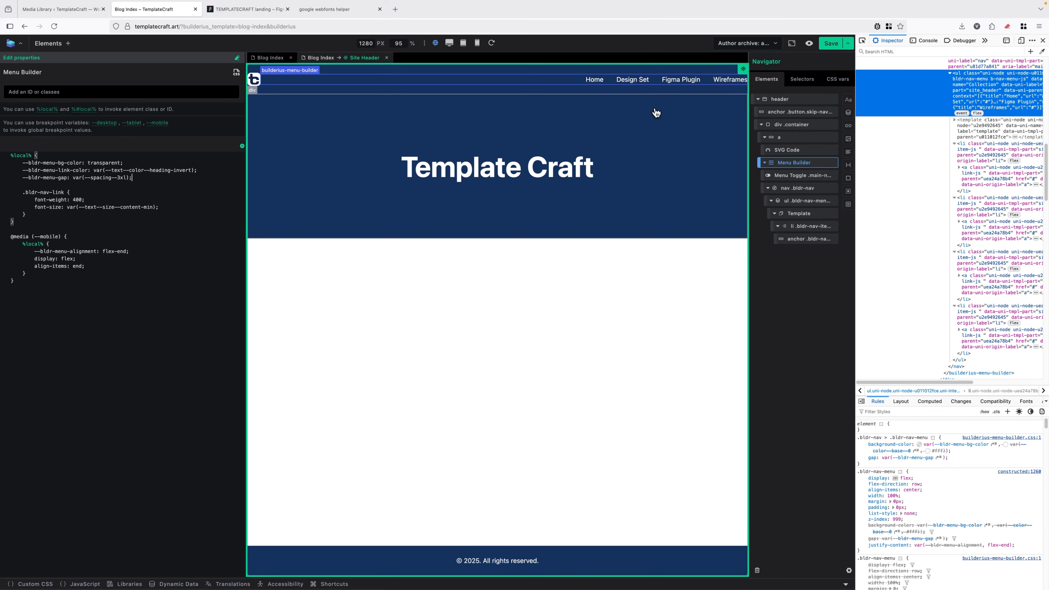
pyautogui.click(831, 43)
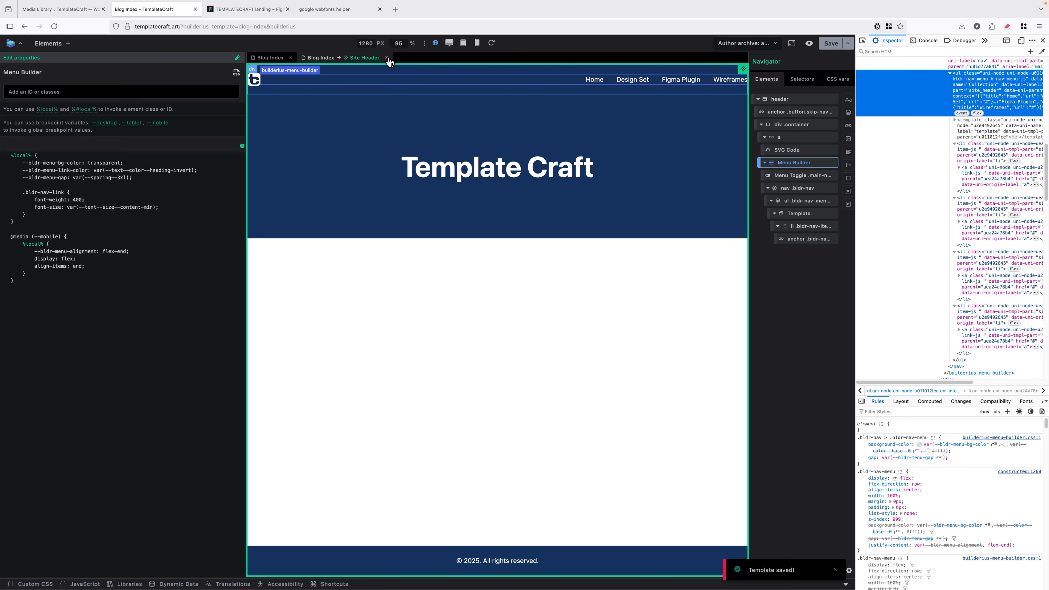
pyautogui.click(387, 58)
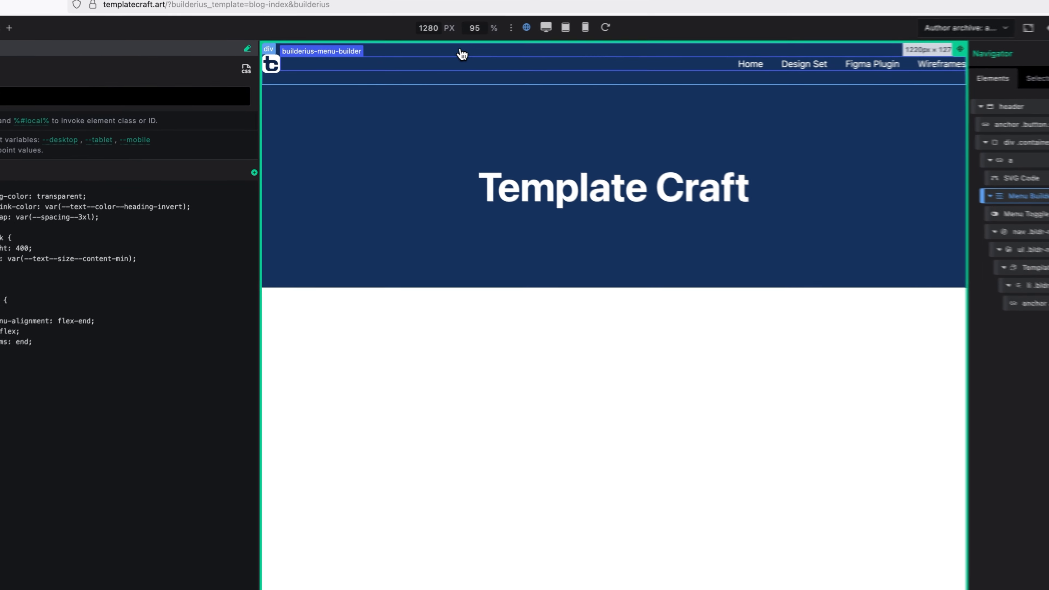